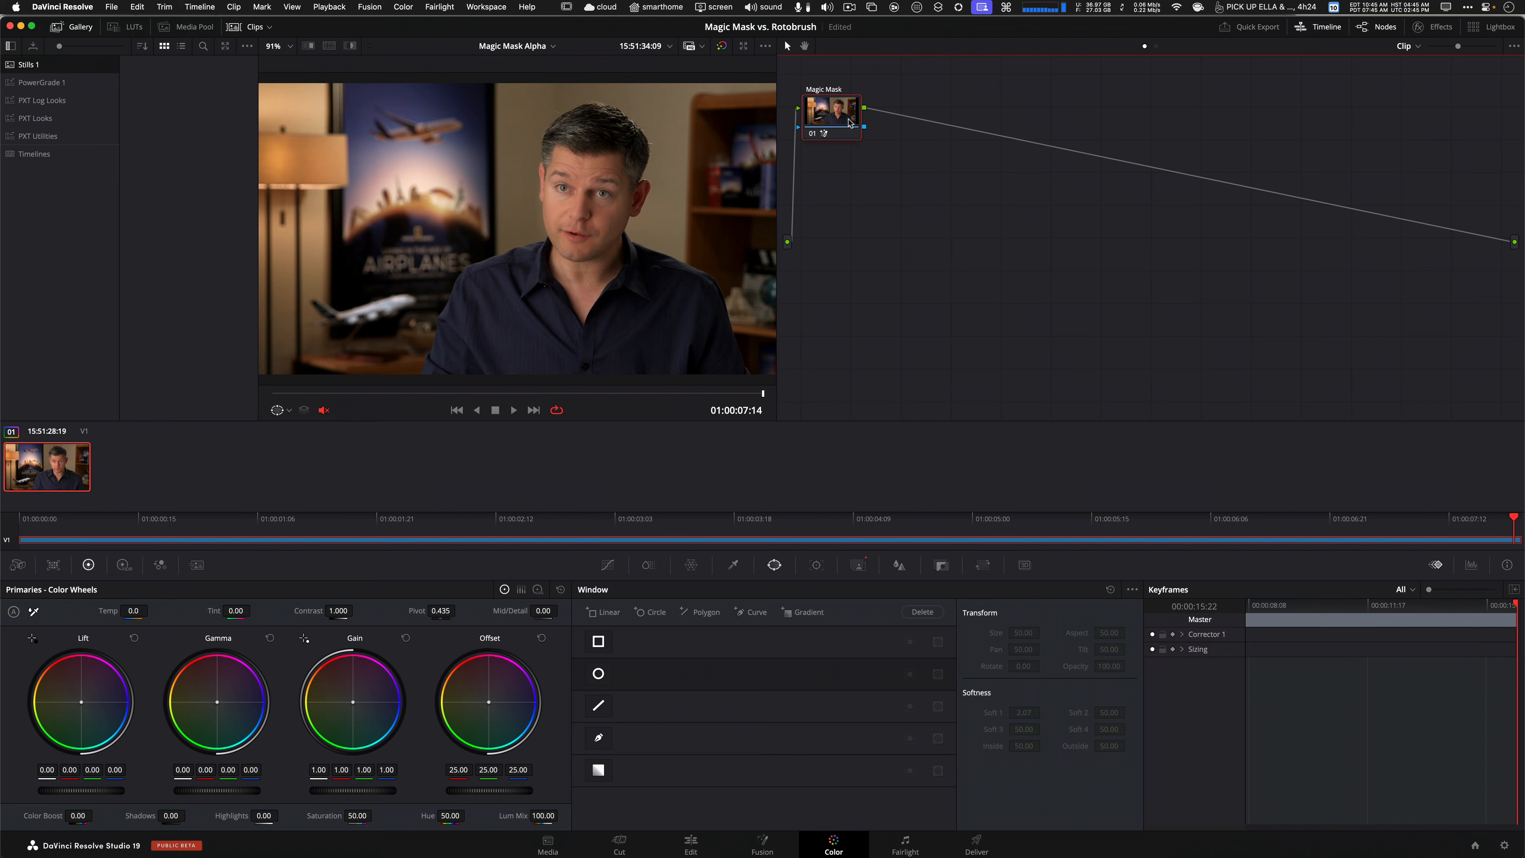
Open the Magic Mask palette, scrub the clip to around 01:00:04:13 and save the project.
{"action": "left_click", "coordinate": [859, 567]}
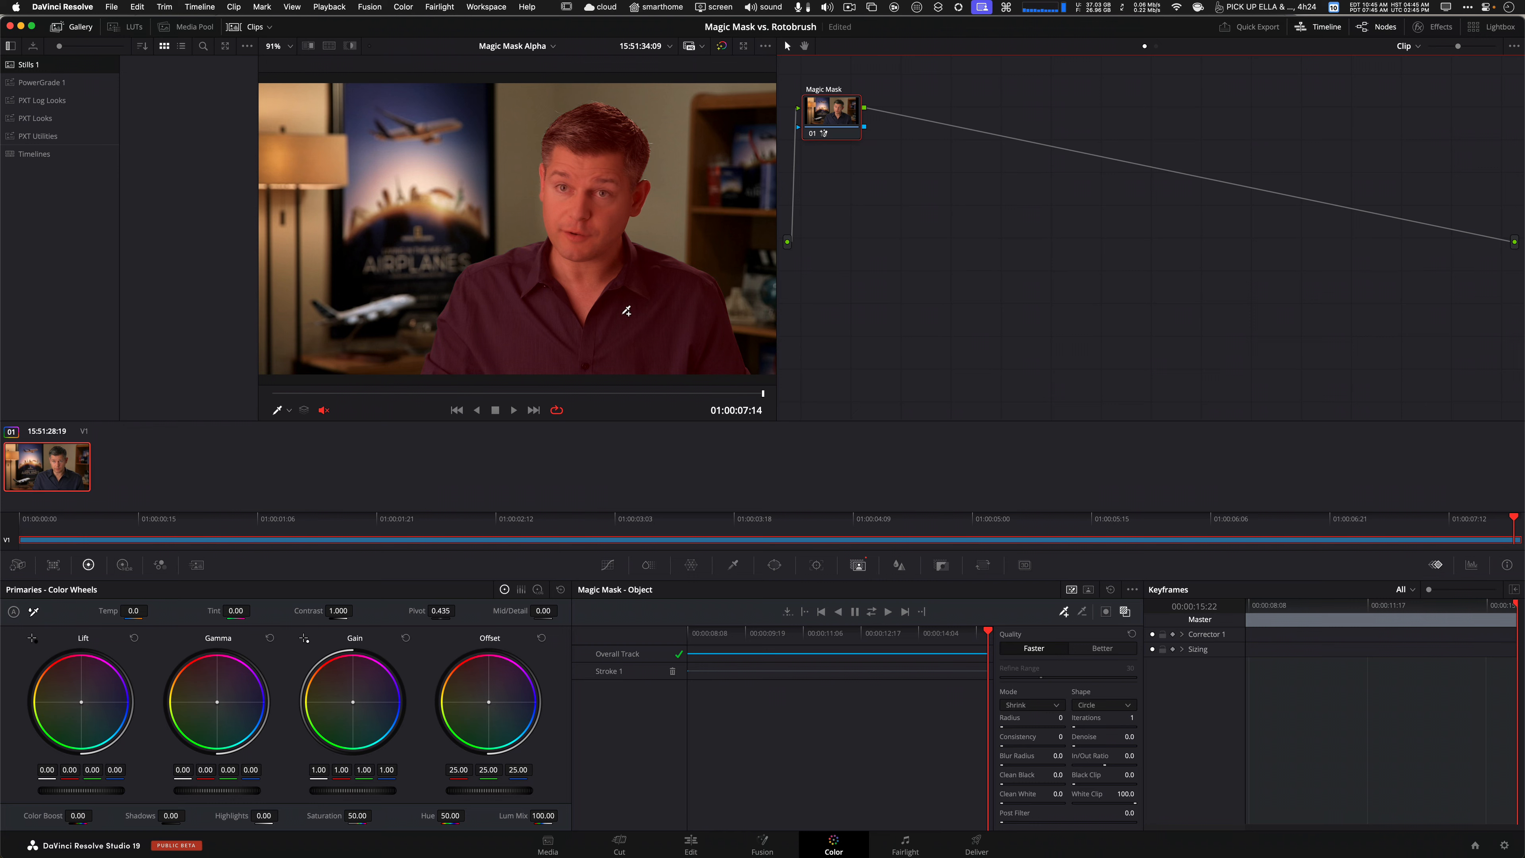
{"action": "left_click_drag", "start_coordinate": [636, 397], "coordinate": [567, 394]}
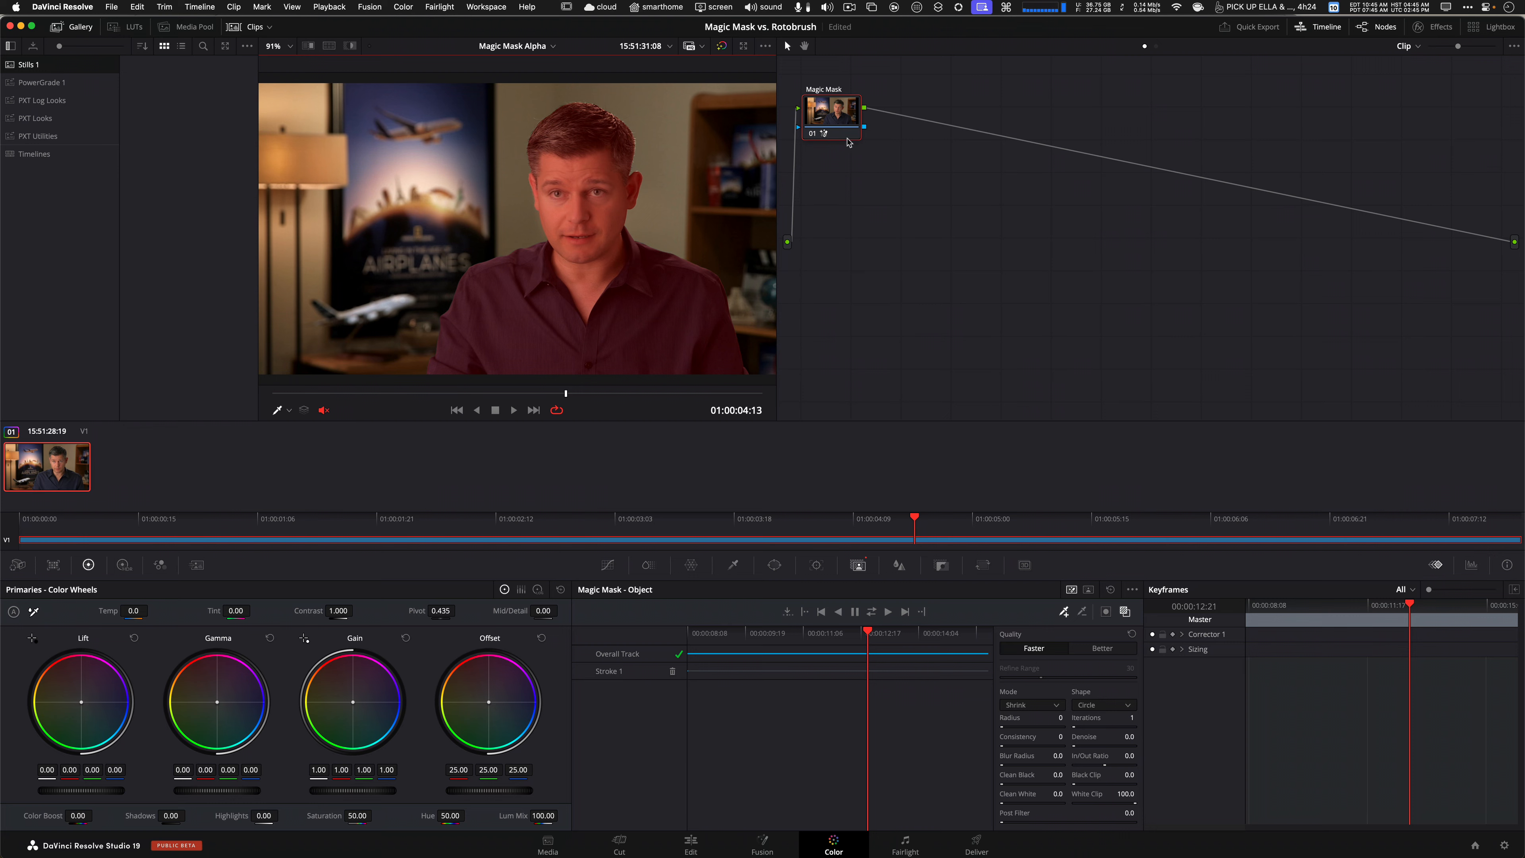
{"action": "key", "text": "super+s"}
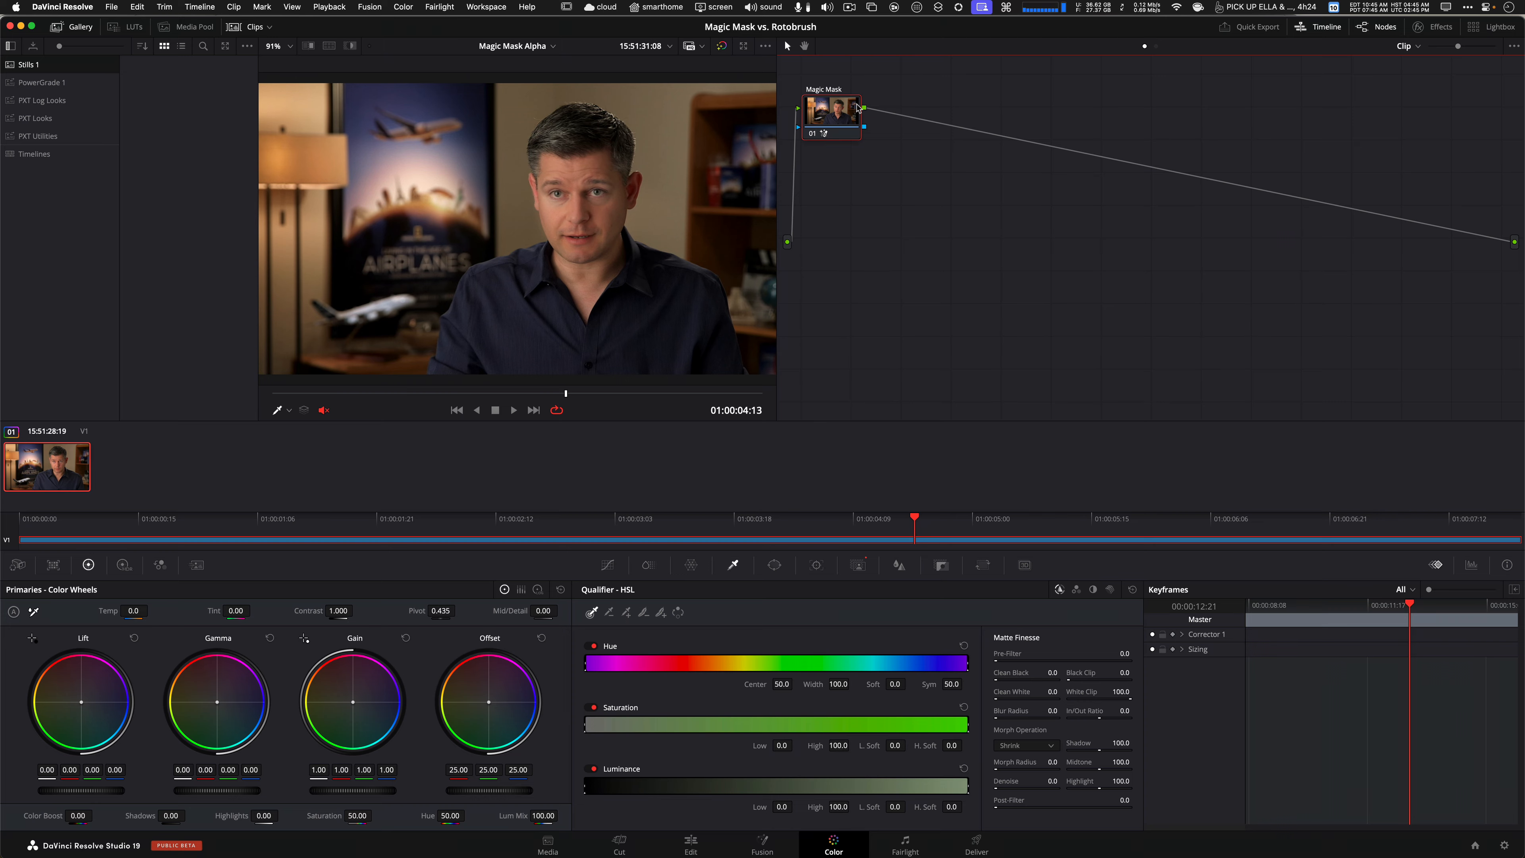
Add an alpha output to the node graph and connect the Magic Mask node's key output to it.
{"action": "key", "text": "shift+h"}
{"action": "key", "text": "shift+h"}
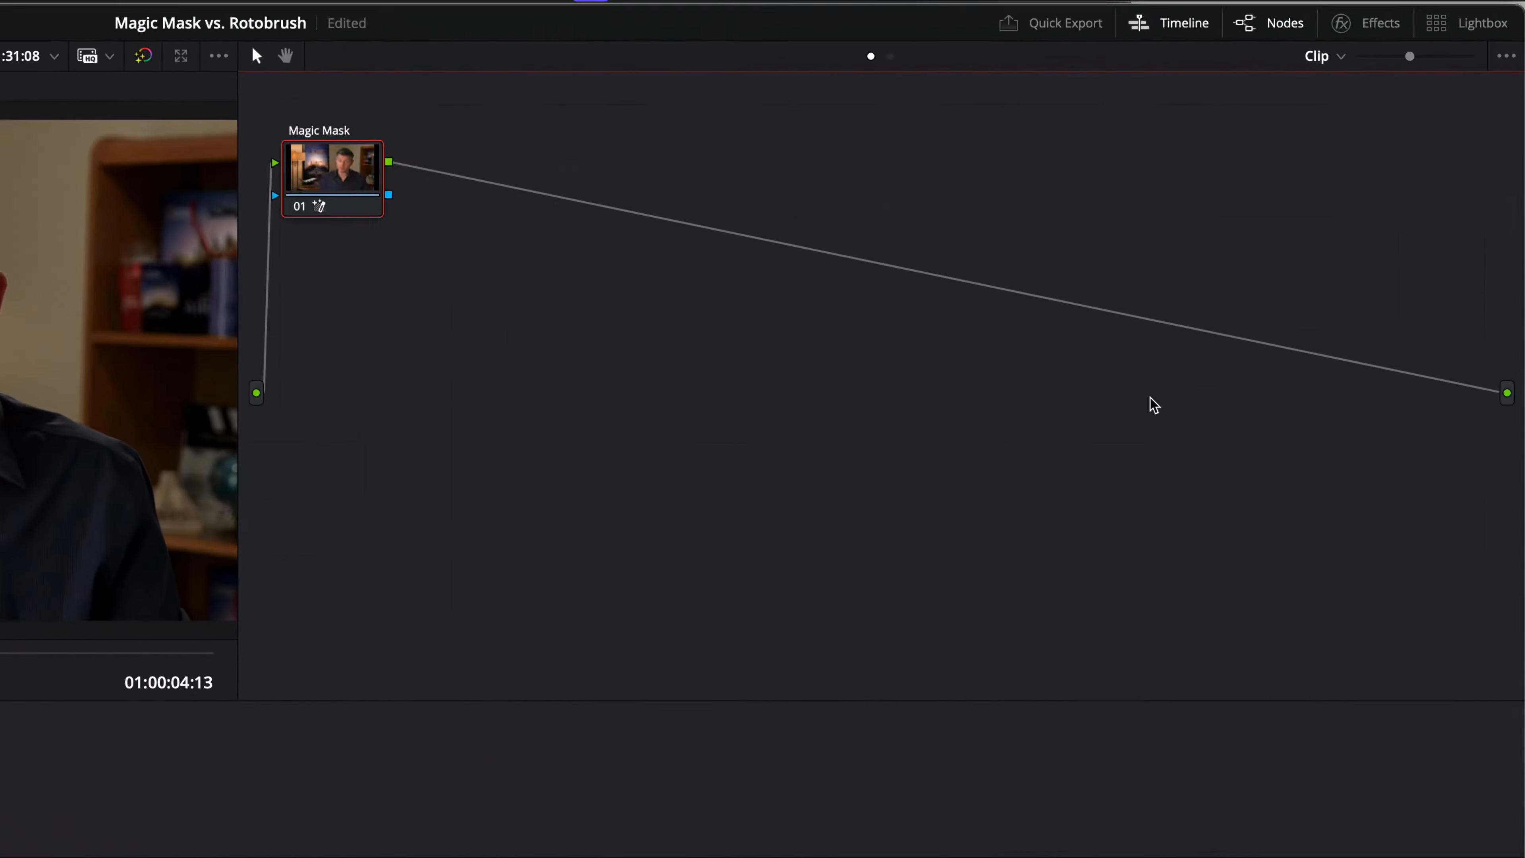
{"action": "right_click", "coordinate": [1309, 246]}
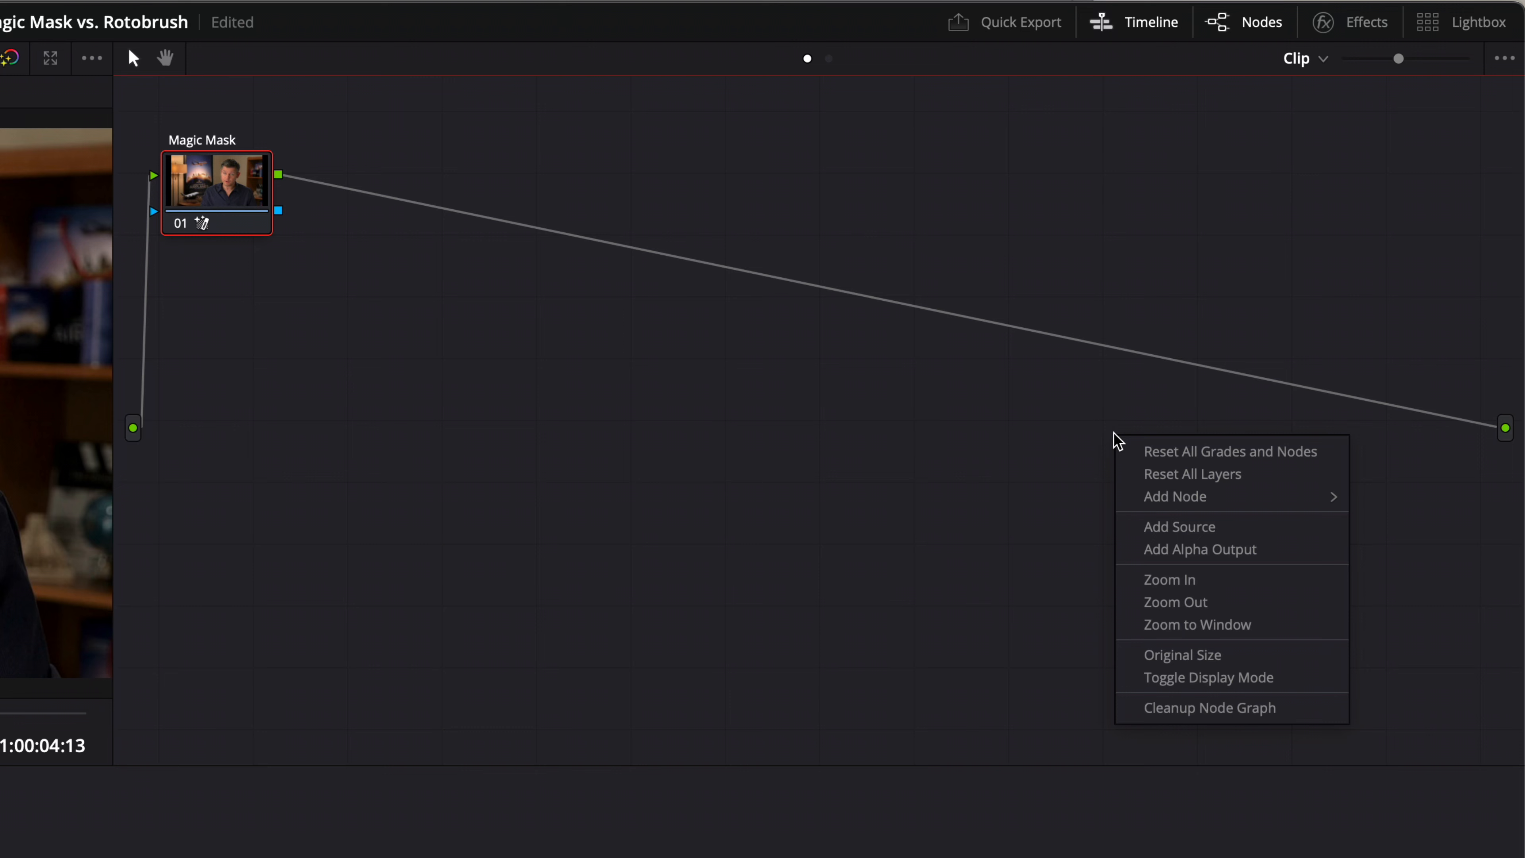
{"action": "left_click", "coordinate": [1249, 554]}
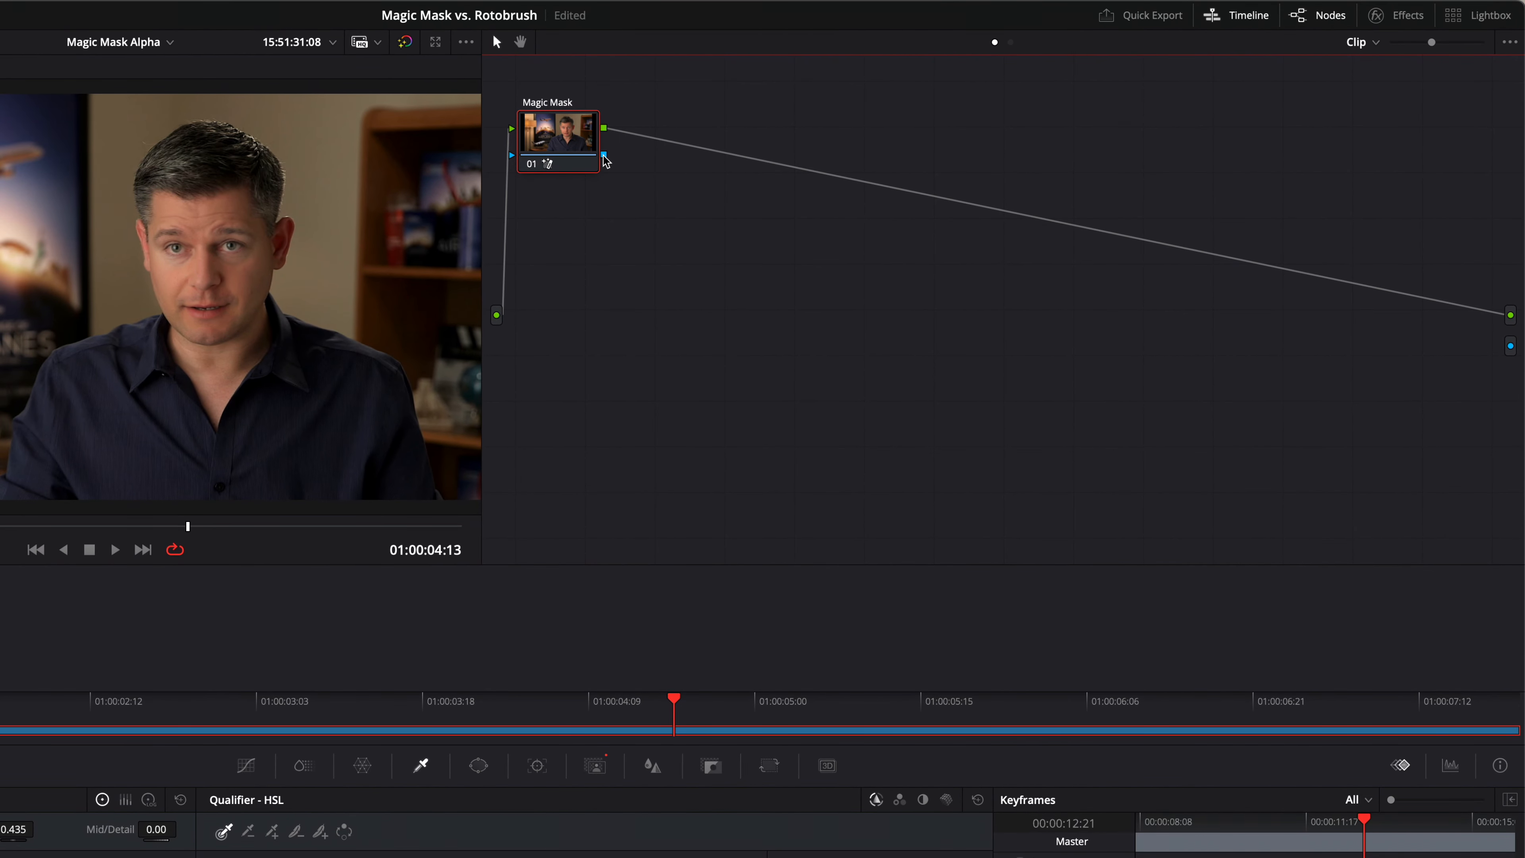
{"action": "left_click_drag", "start_coordinate": [606, 161], "coordinate": [1512, 348]}
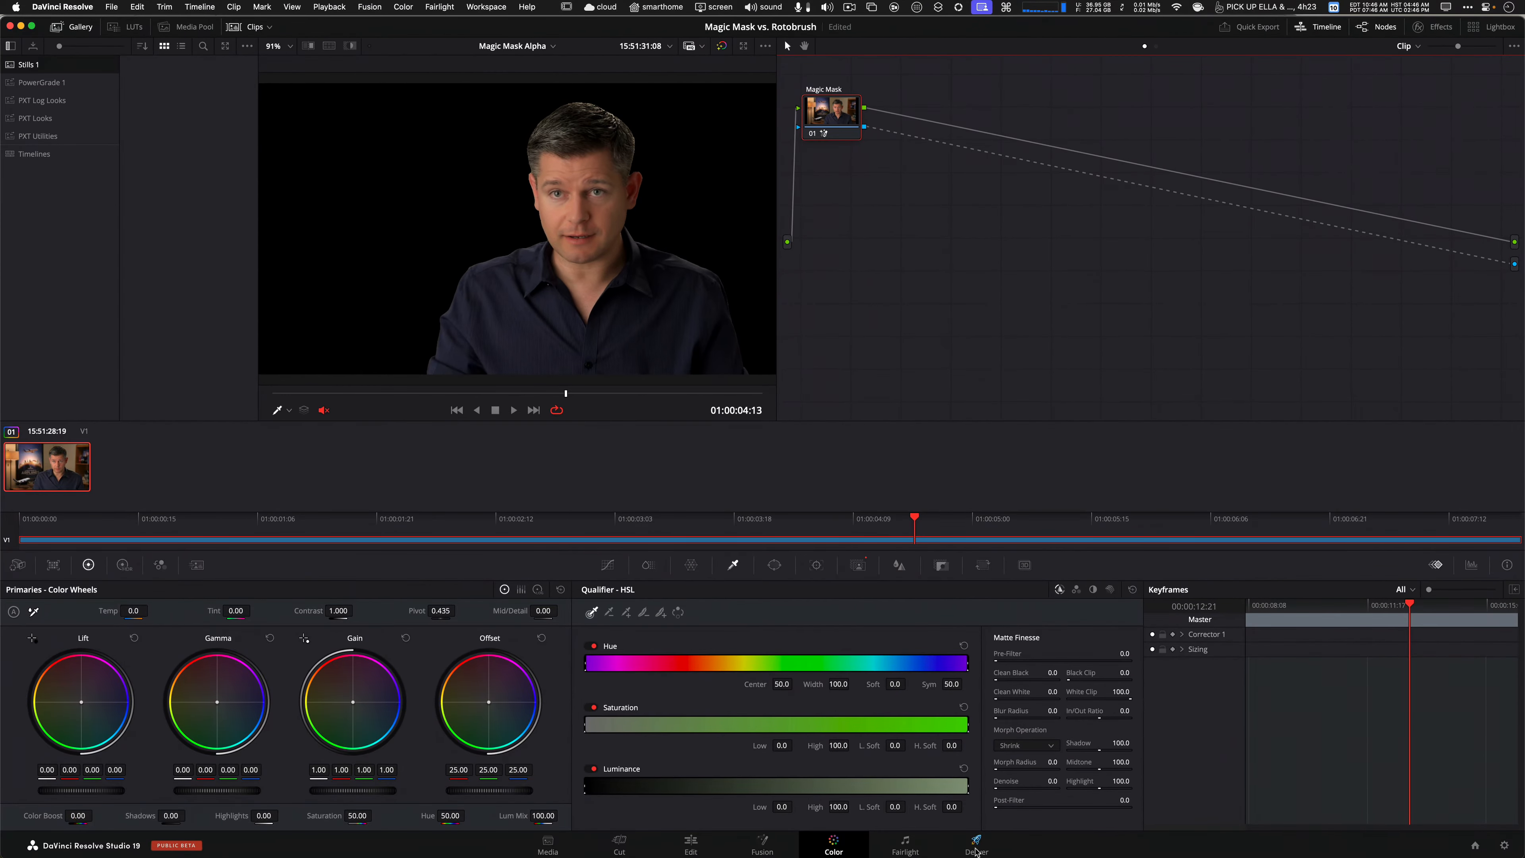
Switch to the Deliver page and open Job 1 for editing, keeping Export Alpha checked.
{"action": "left_click", "coordinate": [970, 848]}
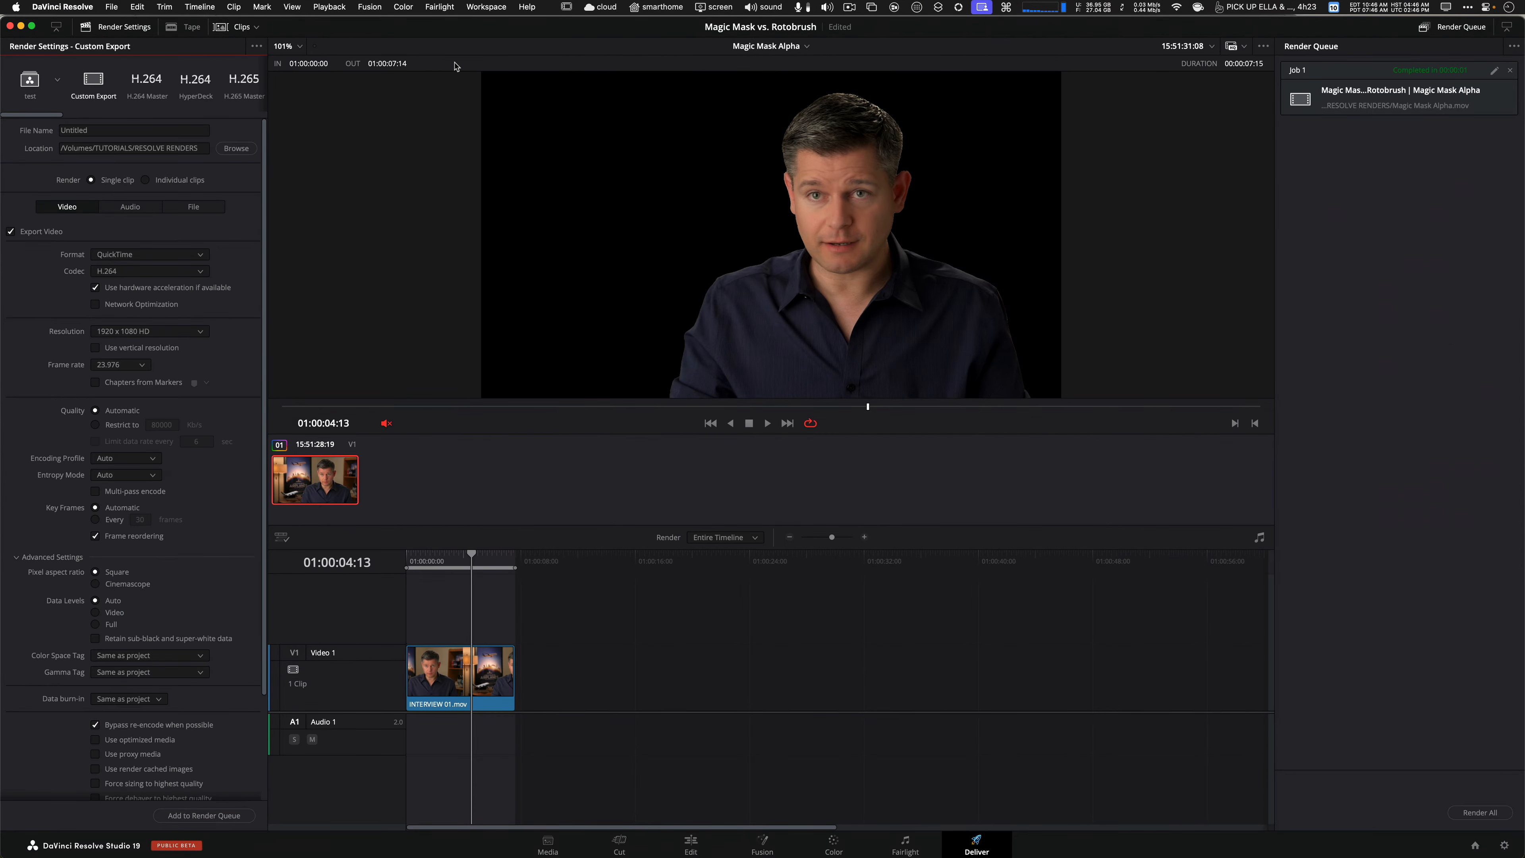
{"action": "left_click", "coordinate": [1494, 70]}
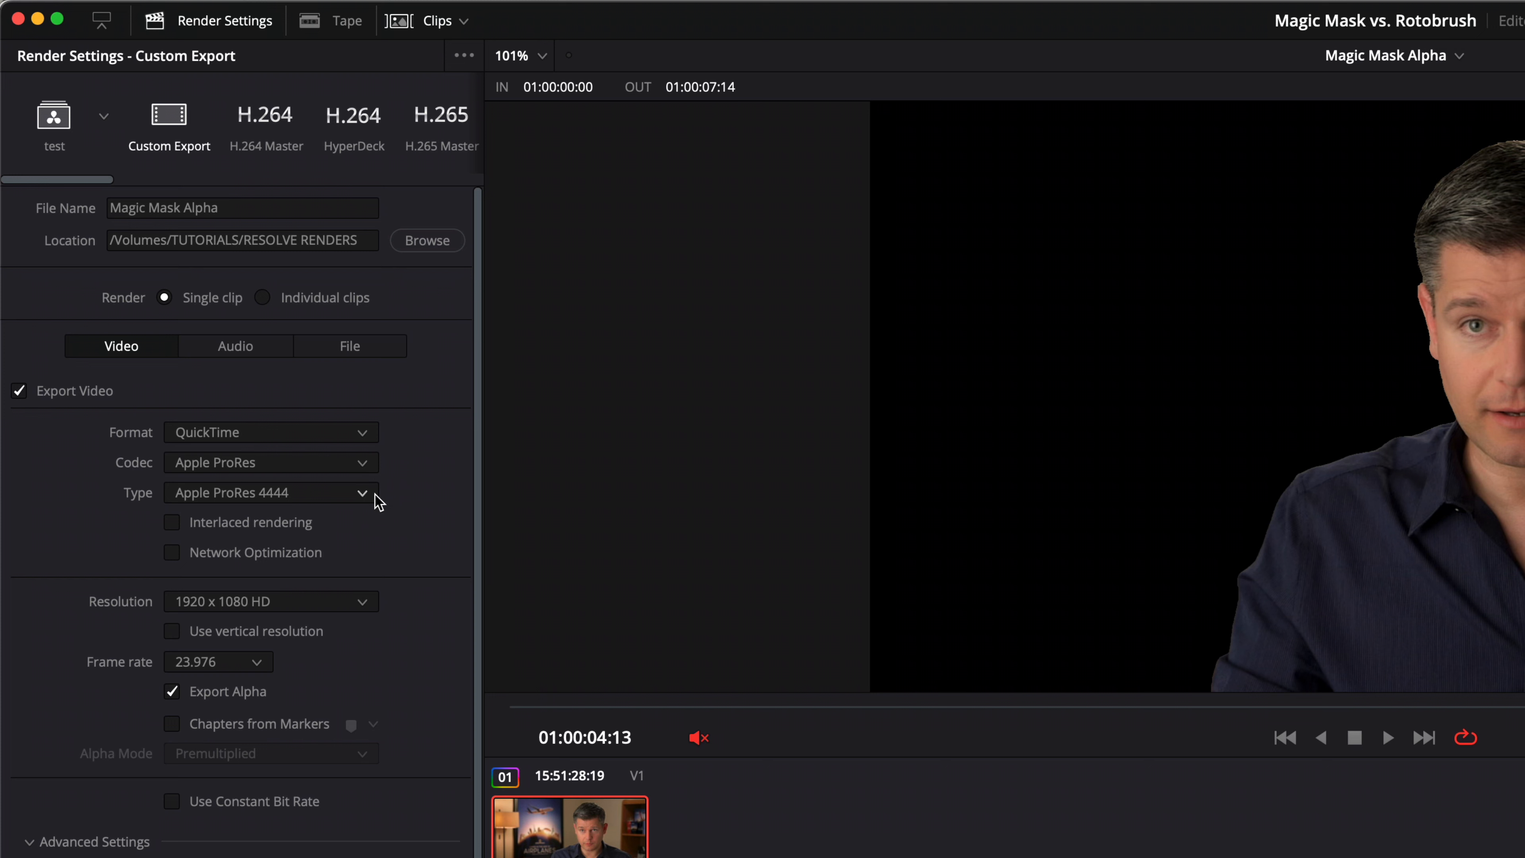
{"action": "left_click", "coordinate": [174, 694]}
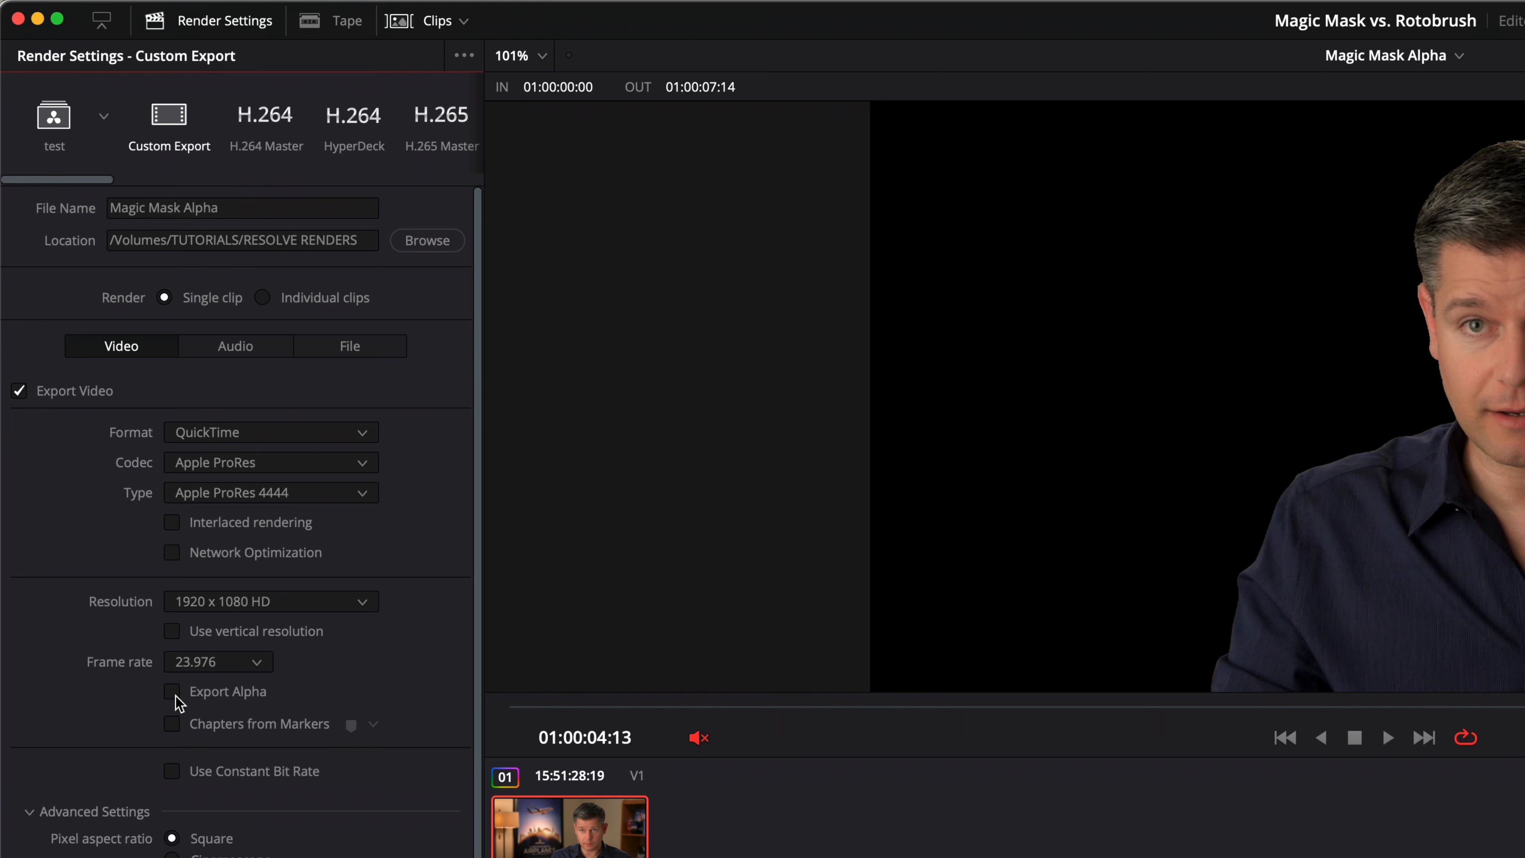
{"action": "left_click", "coordinate": [174, 693]}
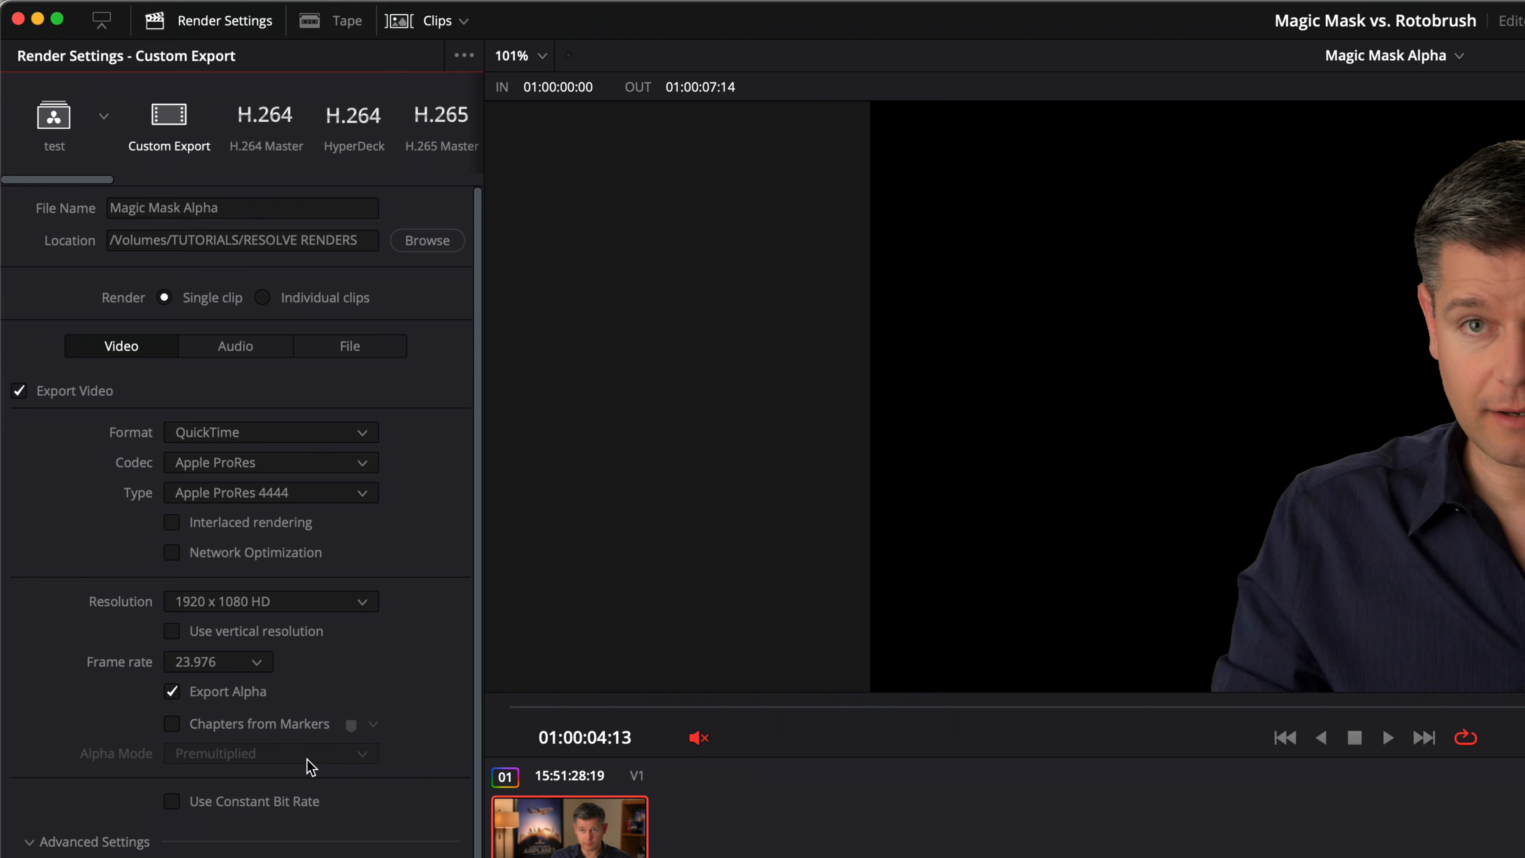
{"action": "left_click", "coordinate": [304, 298]}
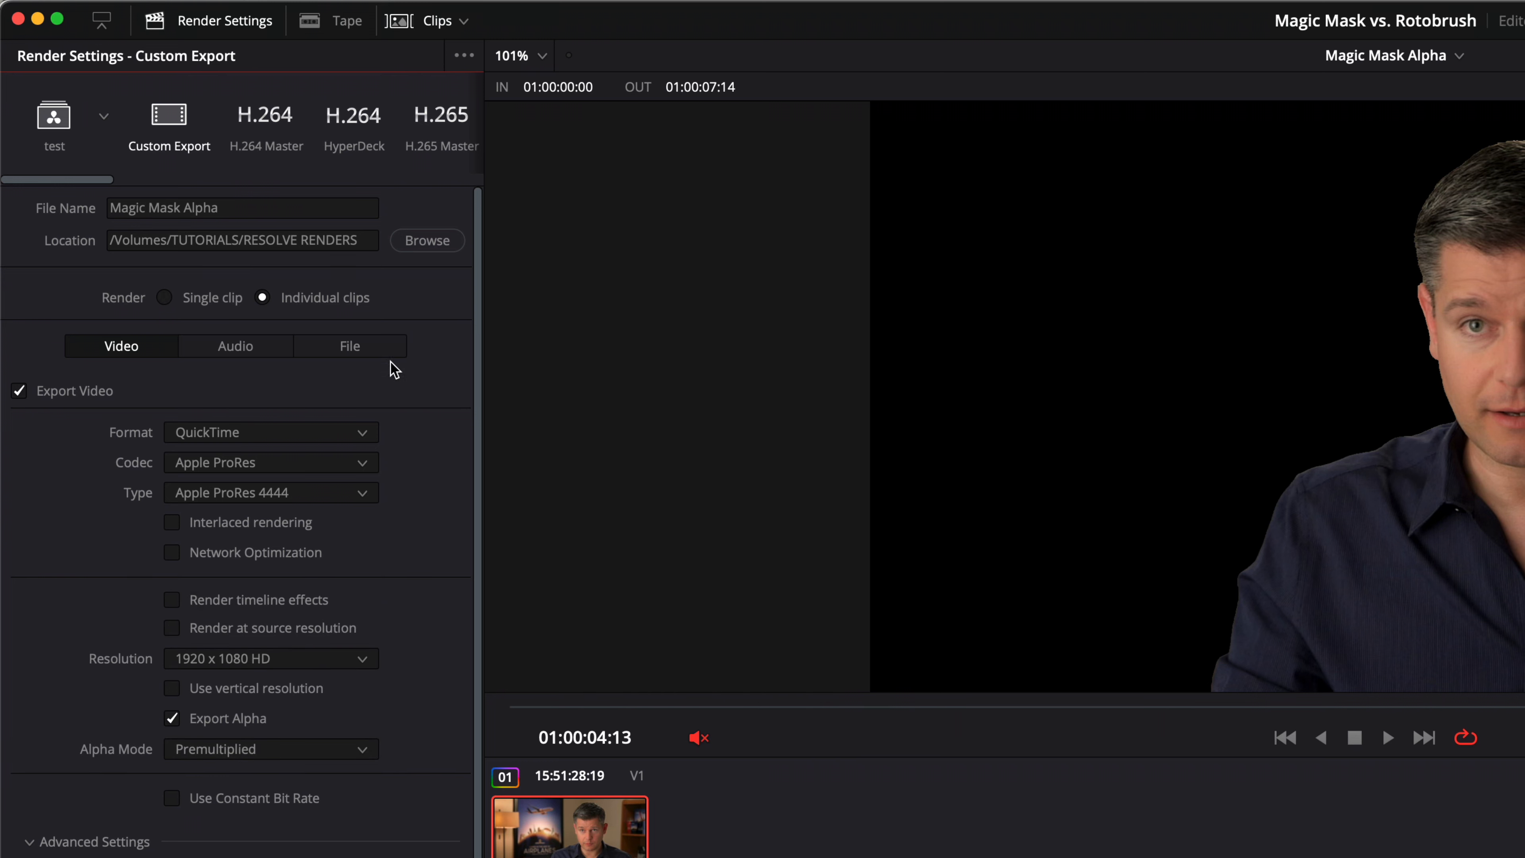
{"action": "left_click", "coordinate": [273, 751]}
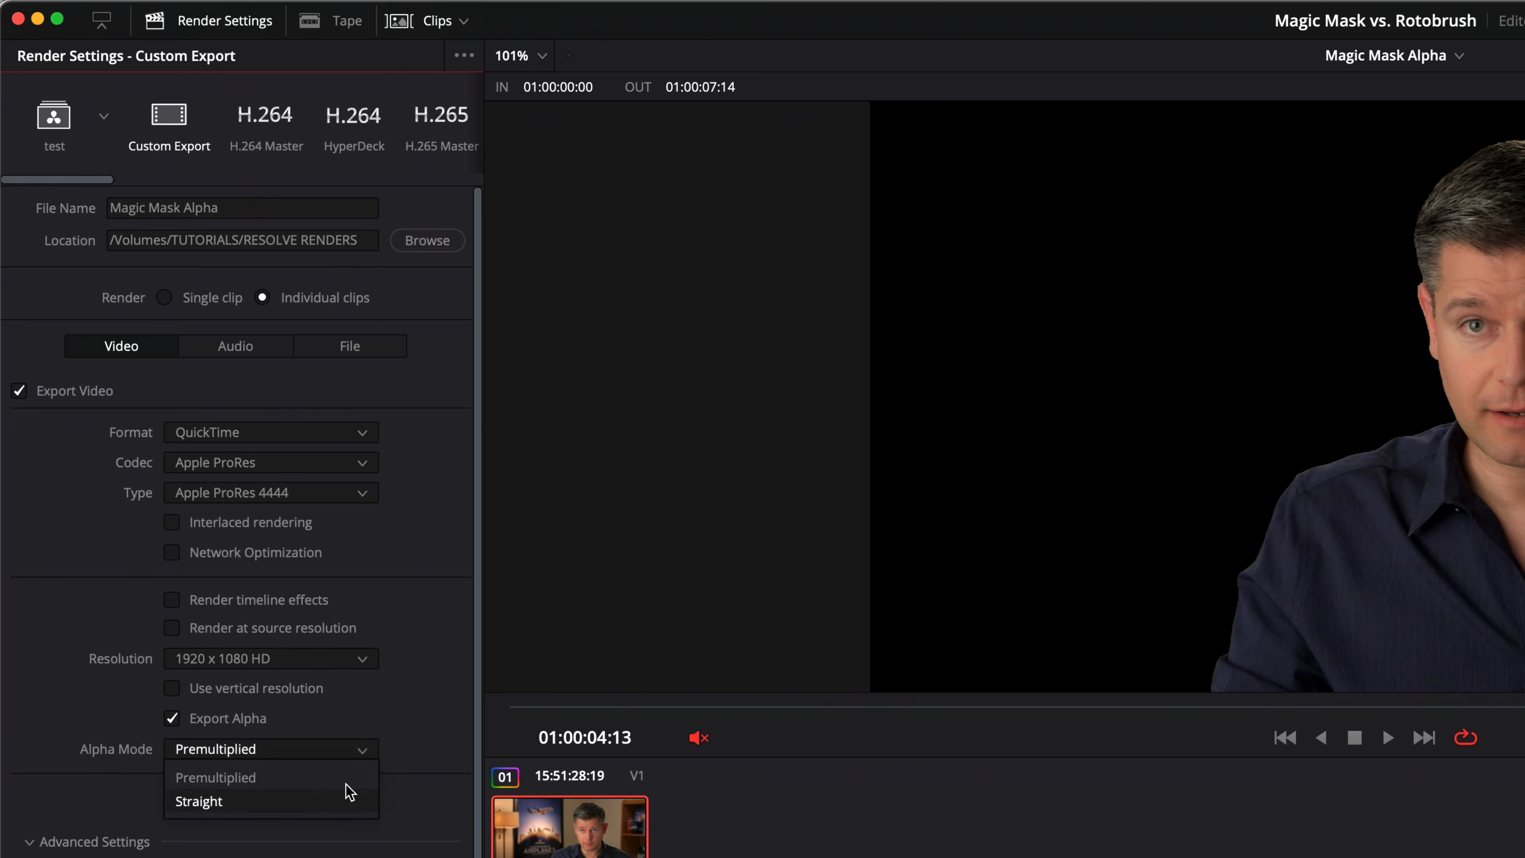
{"action": "left_click", "coordinate": [495, 658]}
{"action": "left_click", "coordinate": [212, 298]}
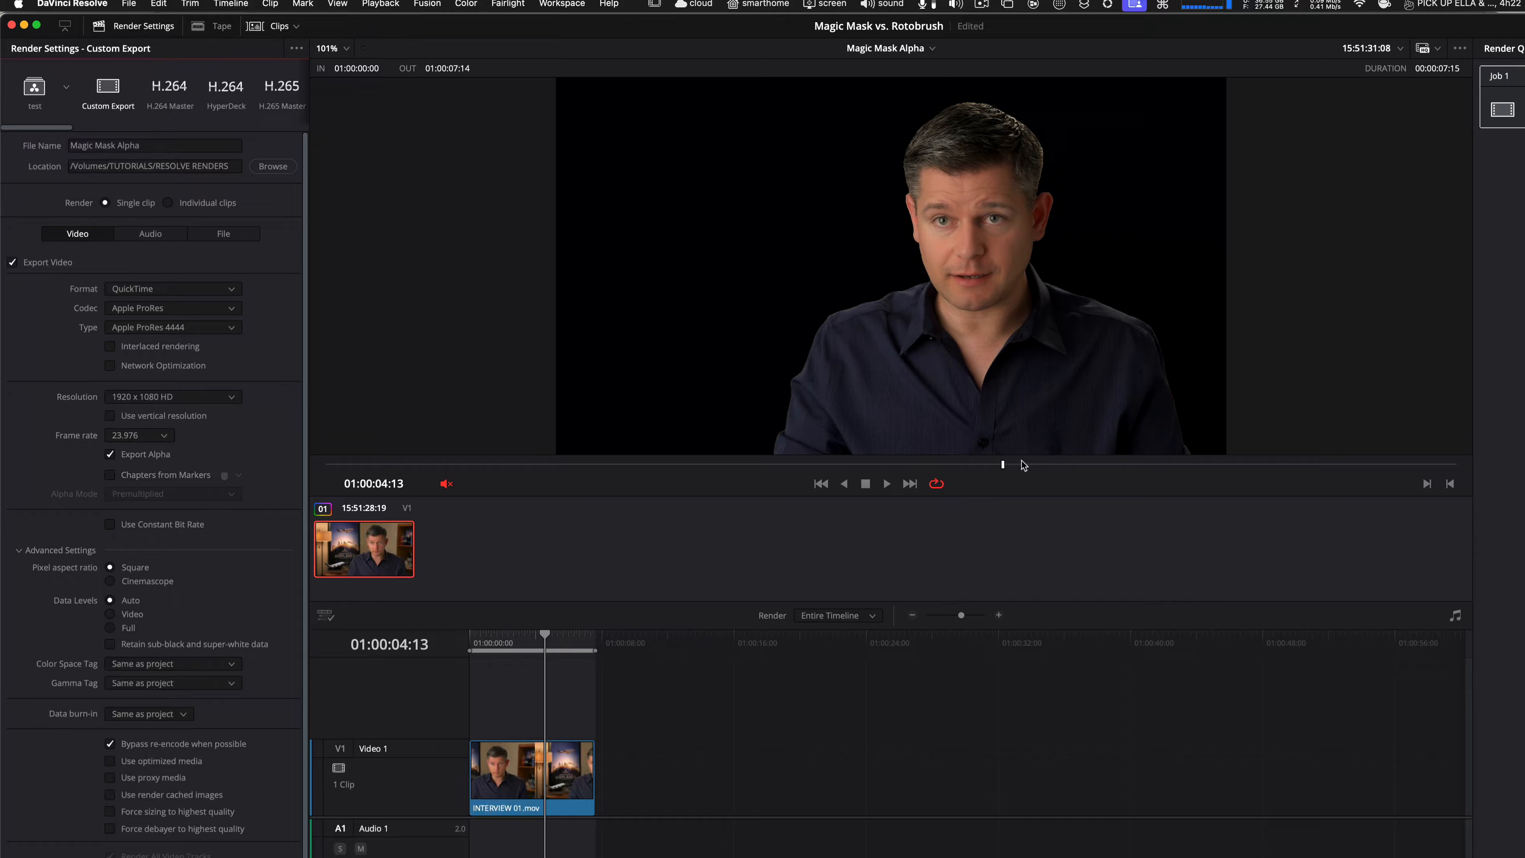
Update the render job with the new settings and render all queued jobs.
{"action": "left_click_drag", "start_coordinate": [879, 406], "coordinate": [1024, 407]}
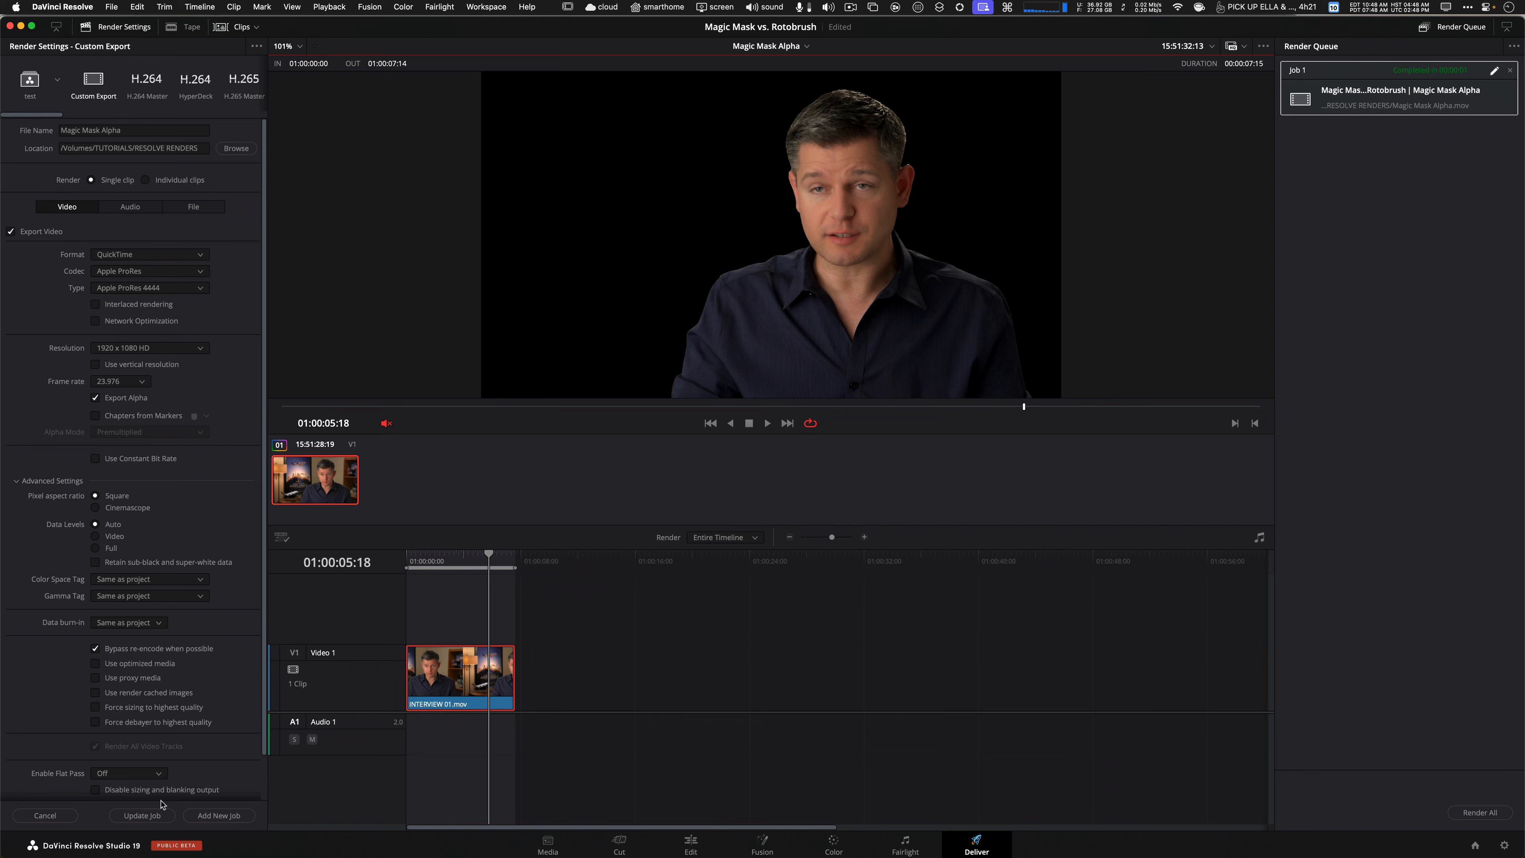
{"action": "left_click", "coordinate": [142, 815]}
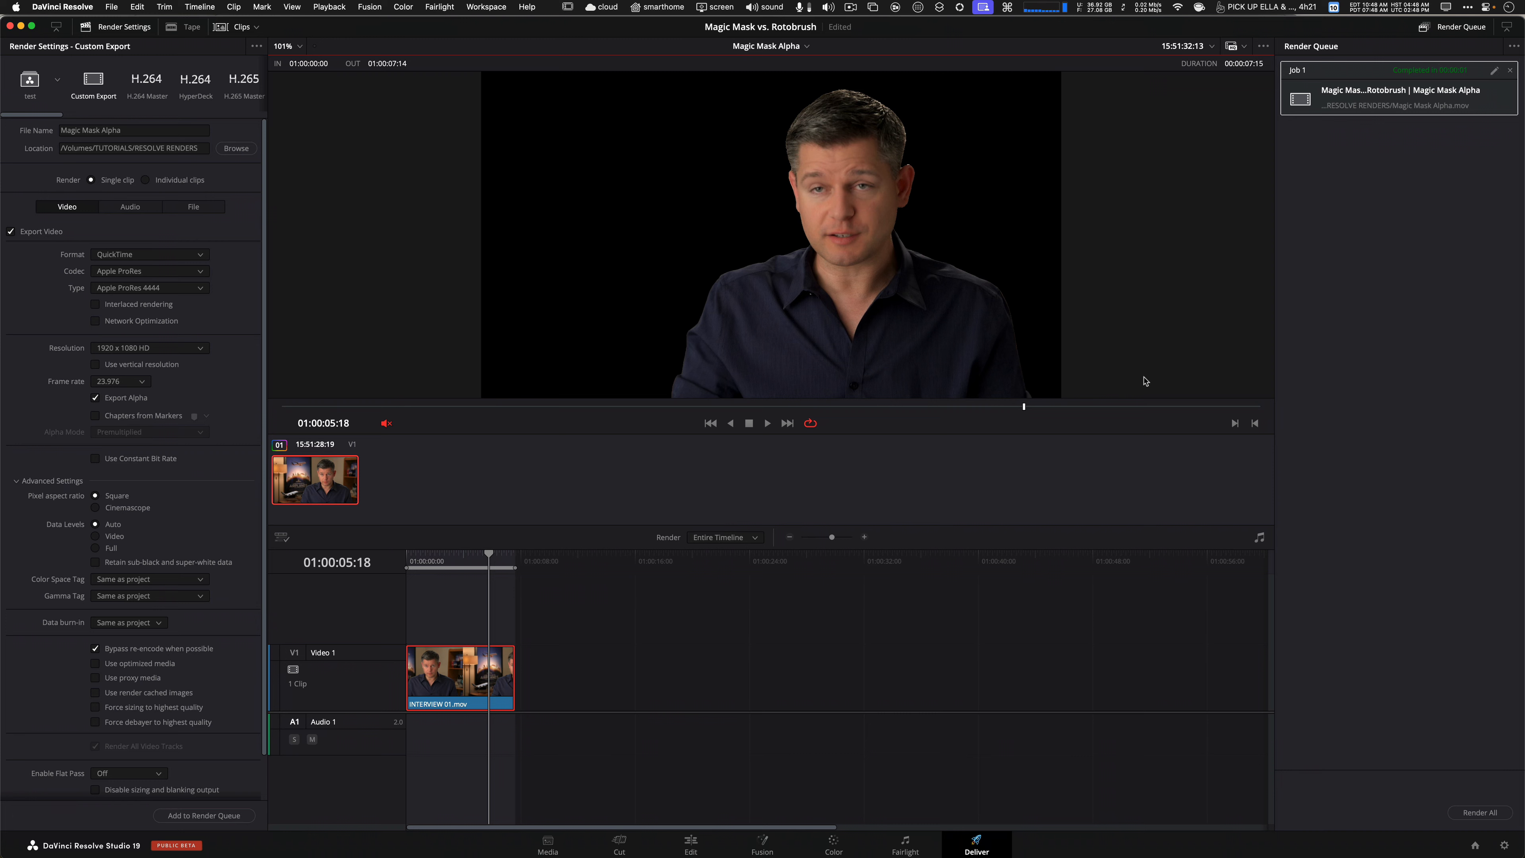
{"action": "left_click", "coordinate": [1482, 811]}
Switch to ForkLift and open the rendered Magic Mask Alpha.mov file in the Screen player.
{"action": "left_click", "coordinate": [869, 475]}
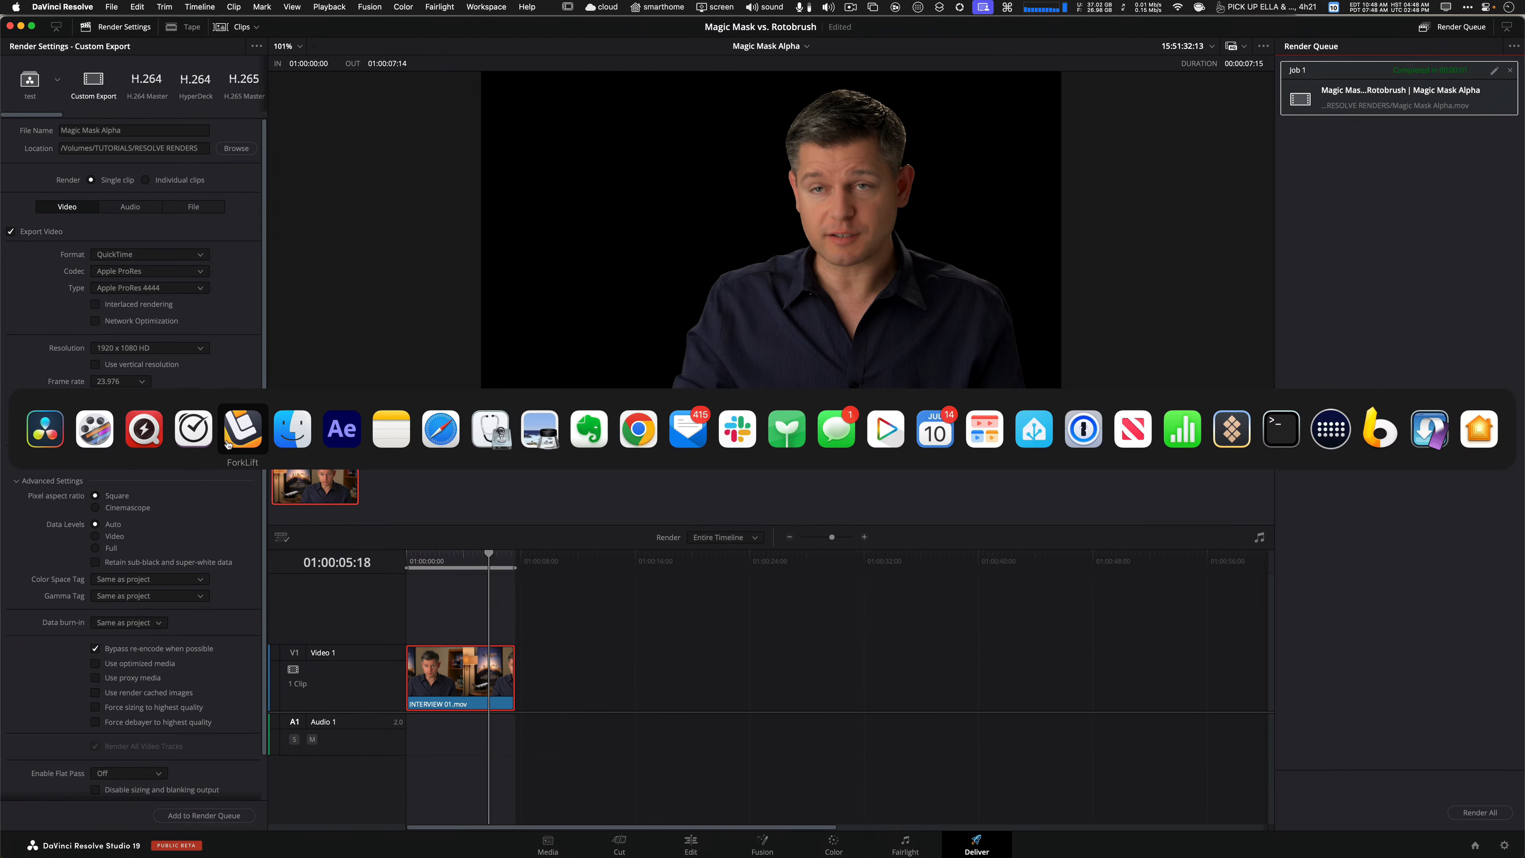
{"action": "left_click", "coordinate": [242, 433]}
{"action": "right_click", "coordinate": [323, 130]}
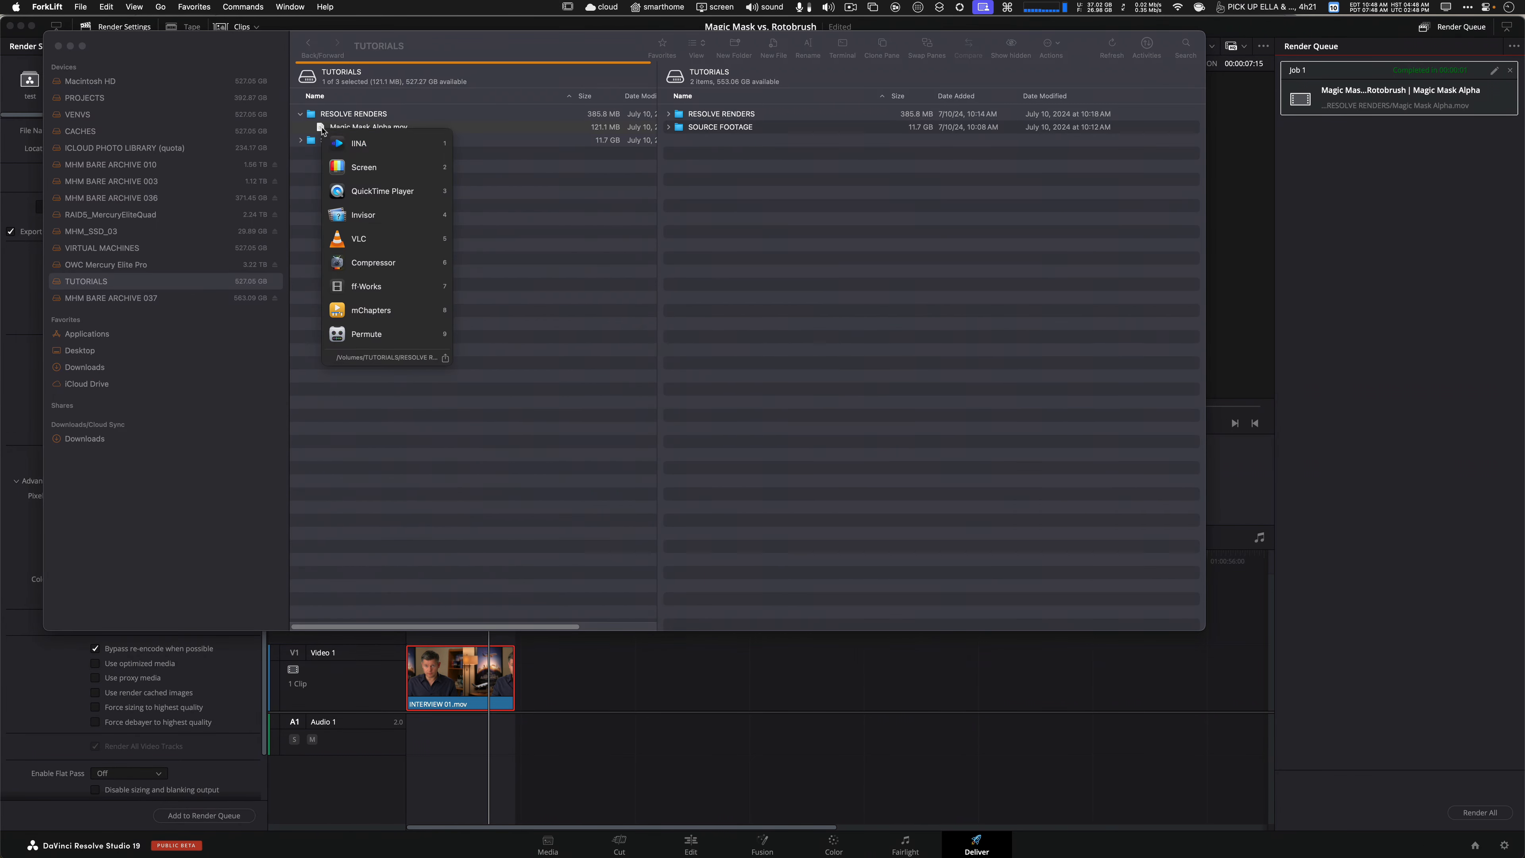
{"action": "left_click", "coordinate": [341, 169]}
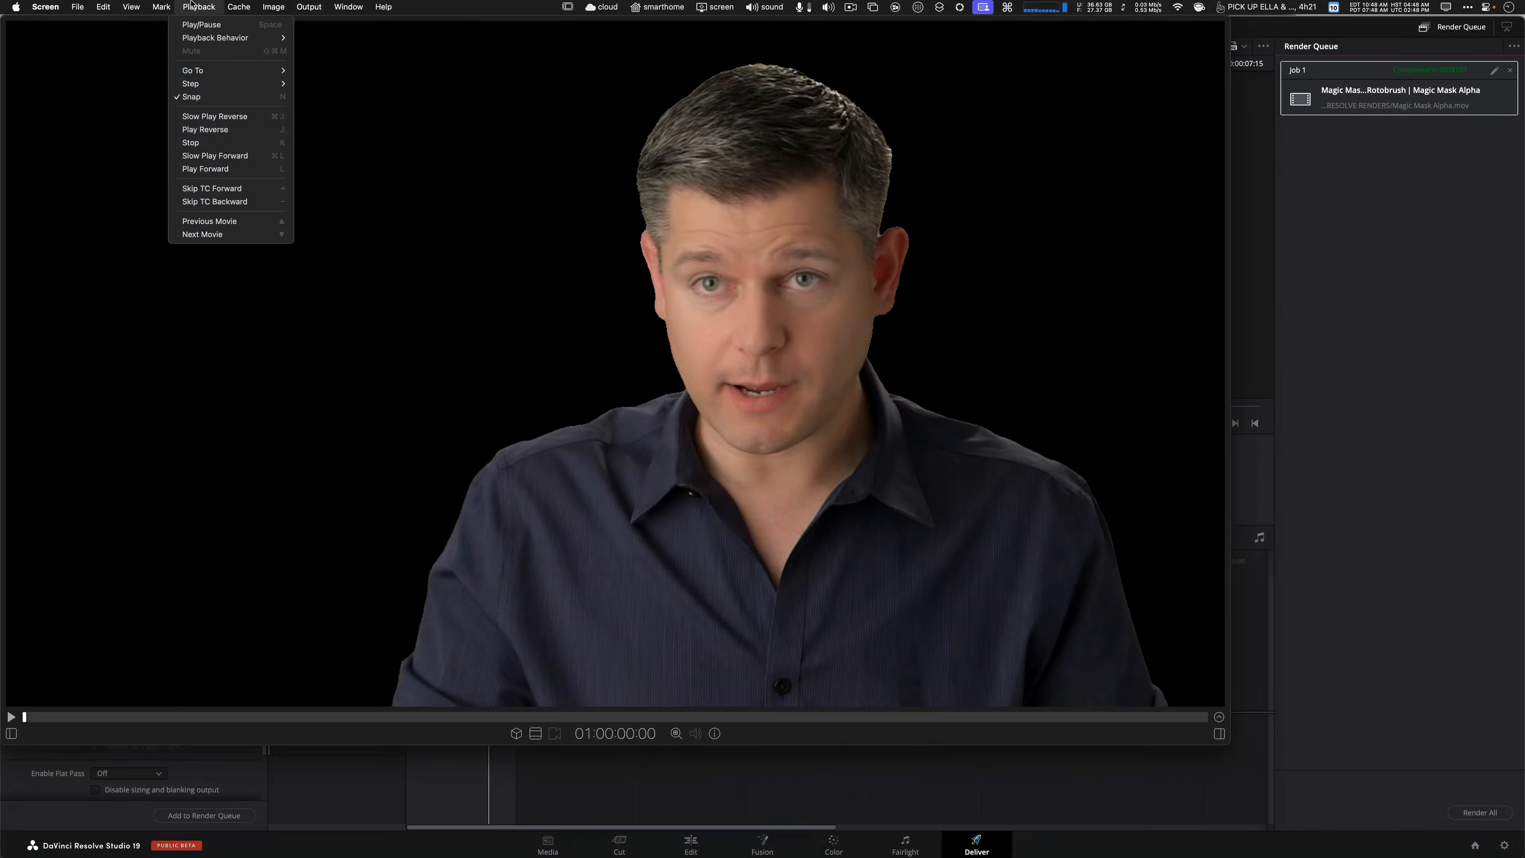
Inspect the rendered file's red, green and alpha channels while scrubbing through the clip.
{"action": "mouse_move", "coordinate": [270, 7]}
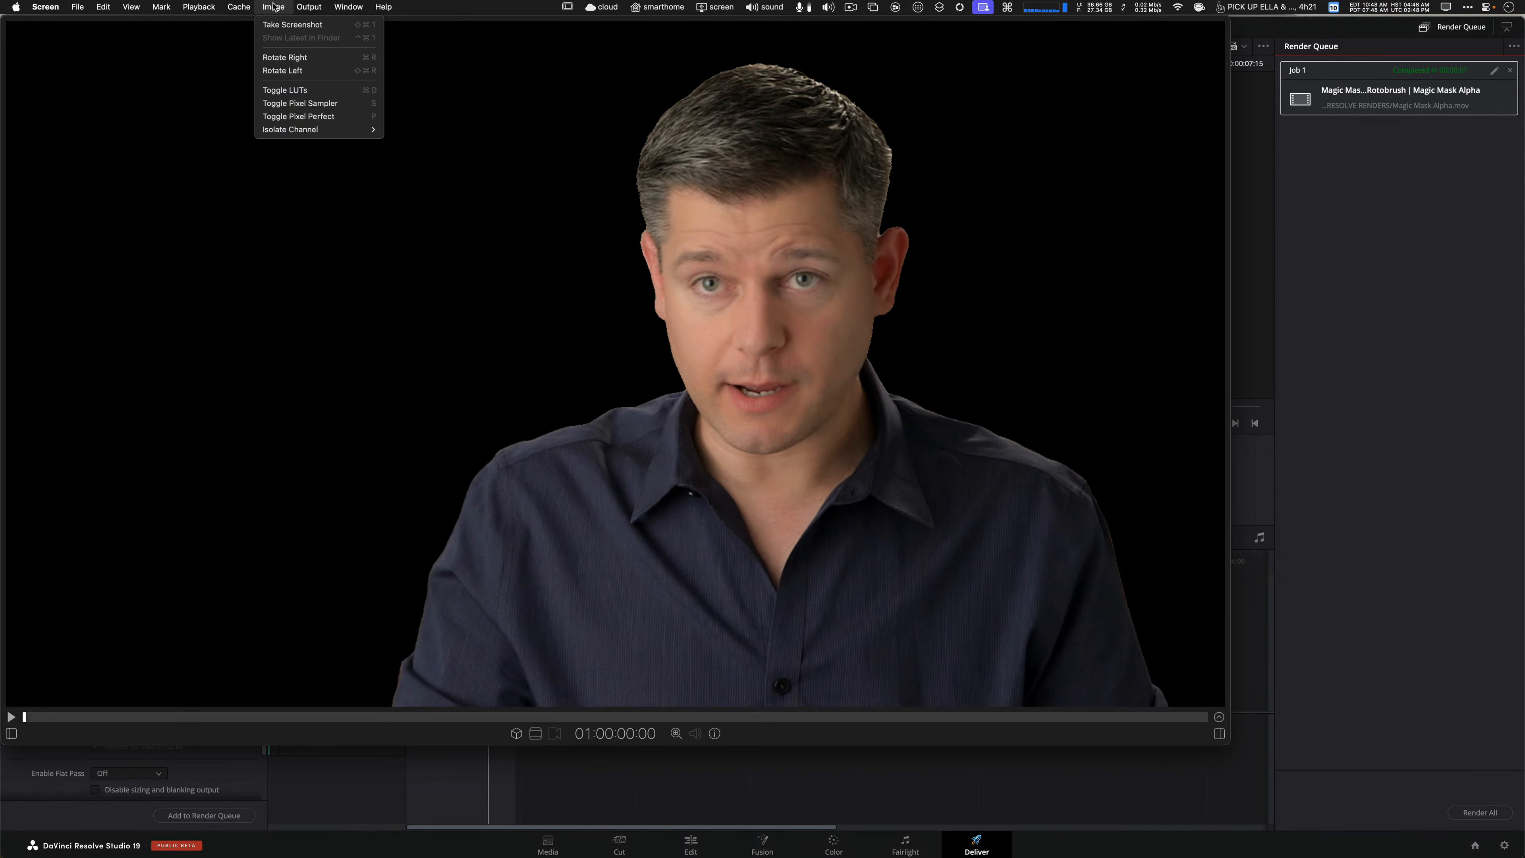
{"action": "mouse_move", "coordinate": [301, 137]}
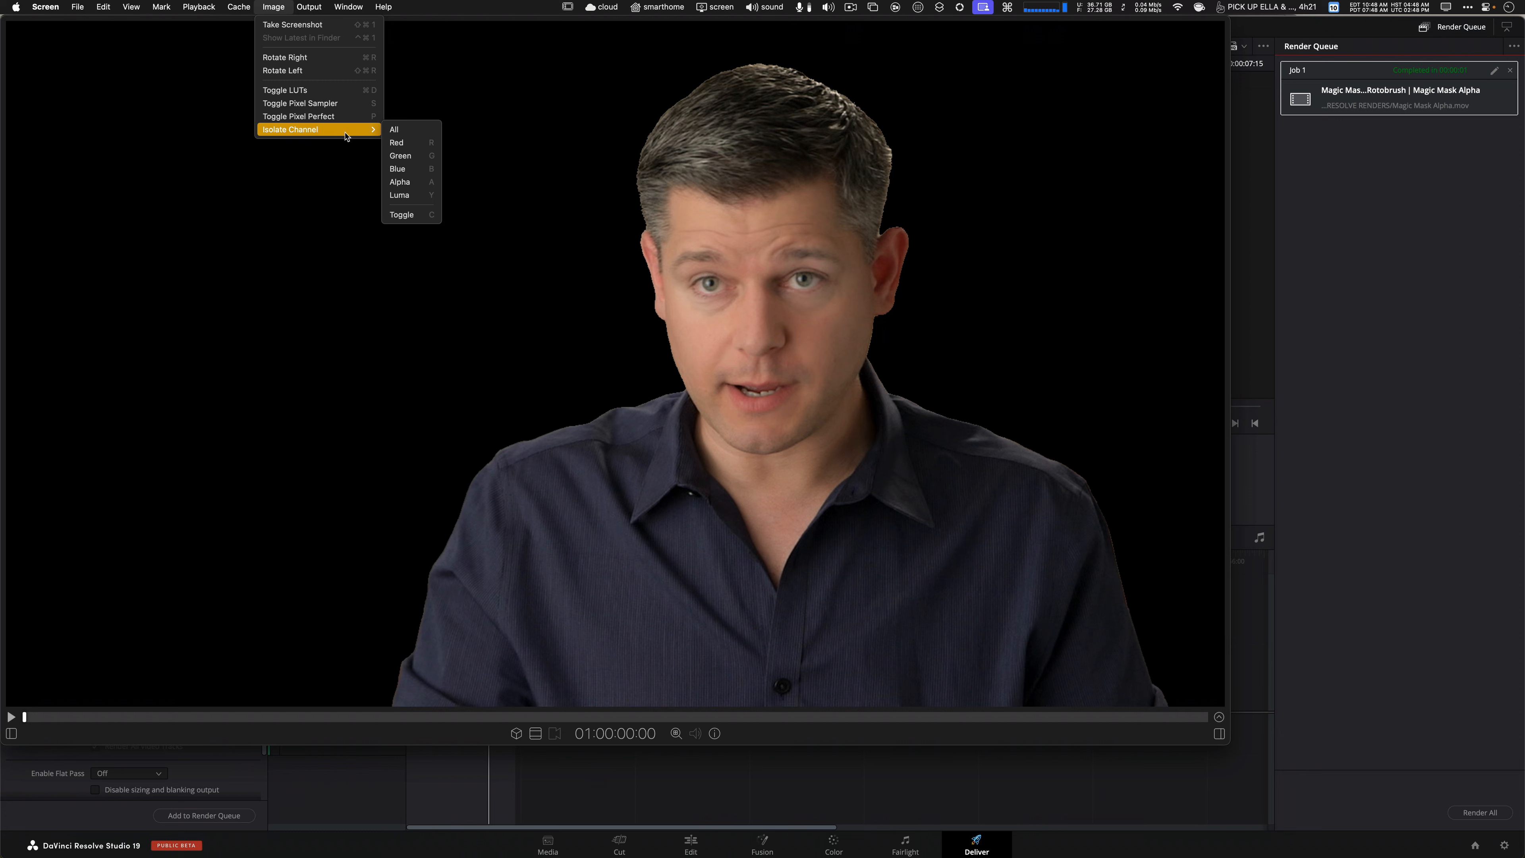
{"action": "left_click", "coordinate": [421, 144]}
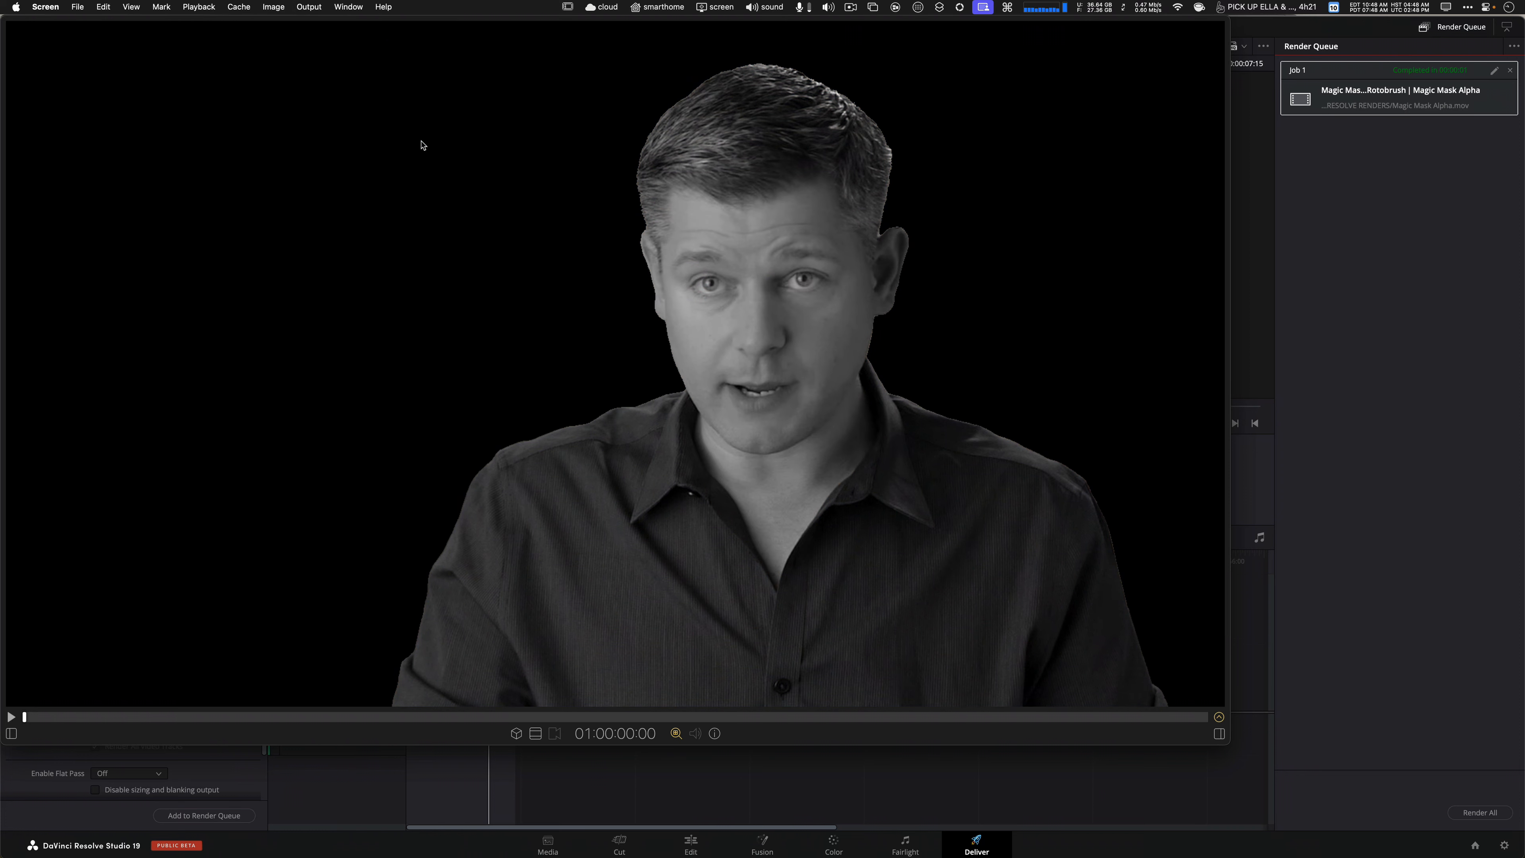
{"action": "key", "text": "g"}
{"action": "key", "text": "r"}
{"action": "key", "text": "g"}
{"action": "key", "text": "r"}
{"action": "key", "text": "g"}
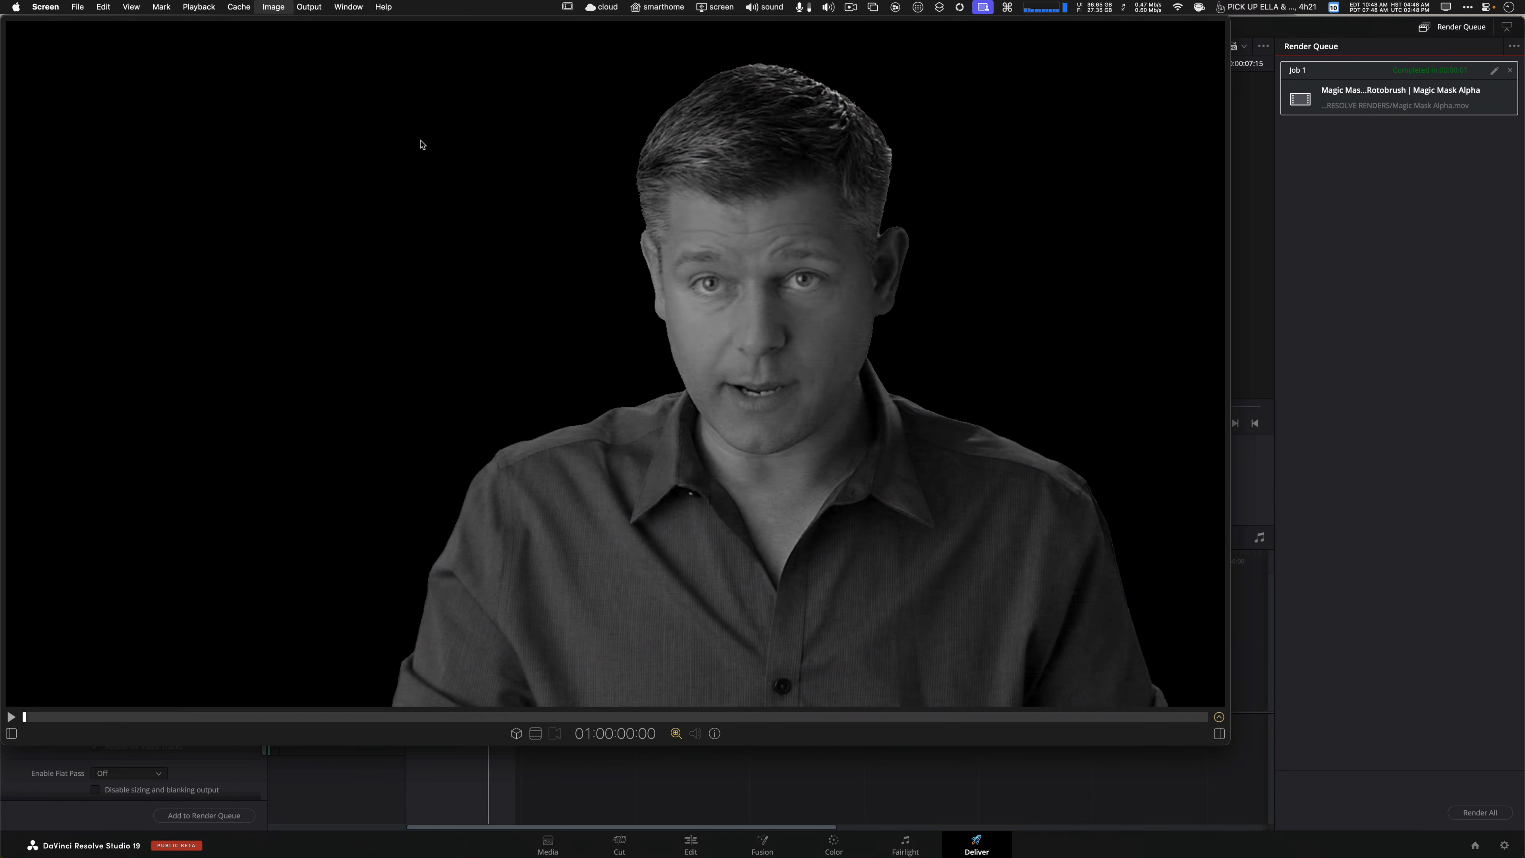
{"action": "key", "text": "a"}
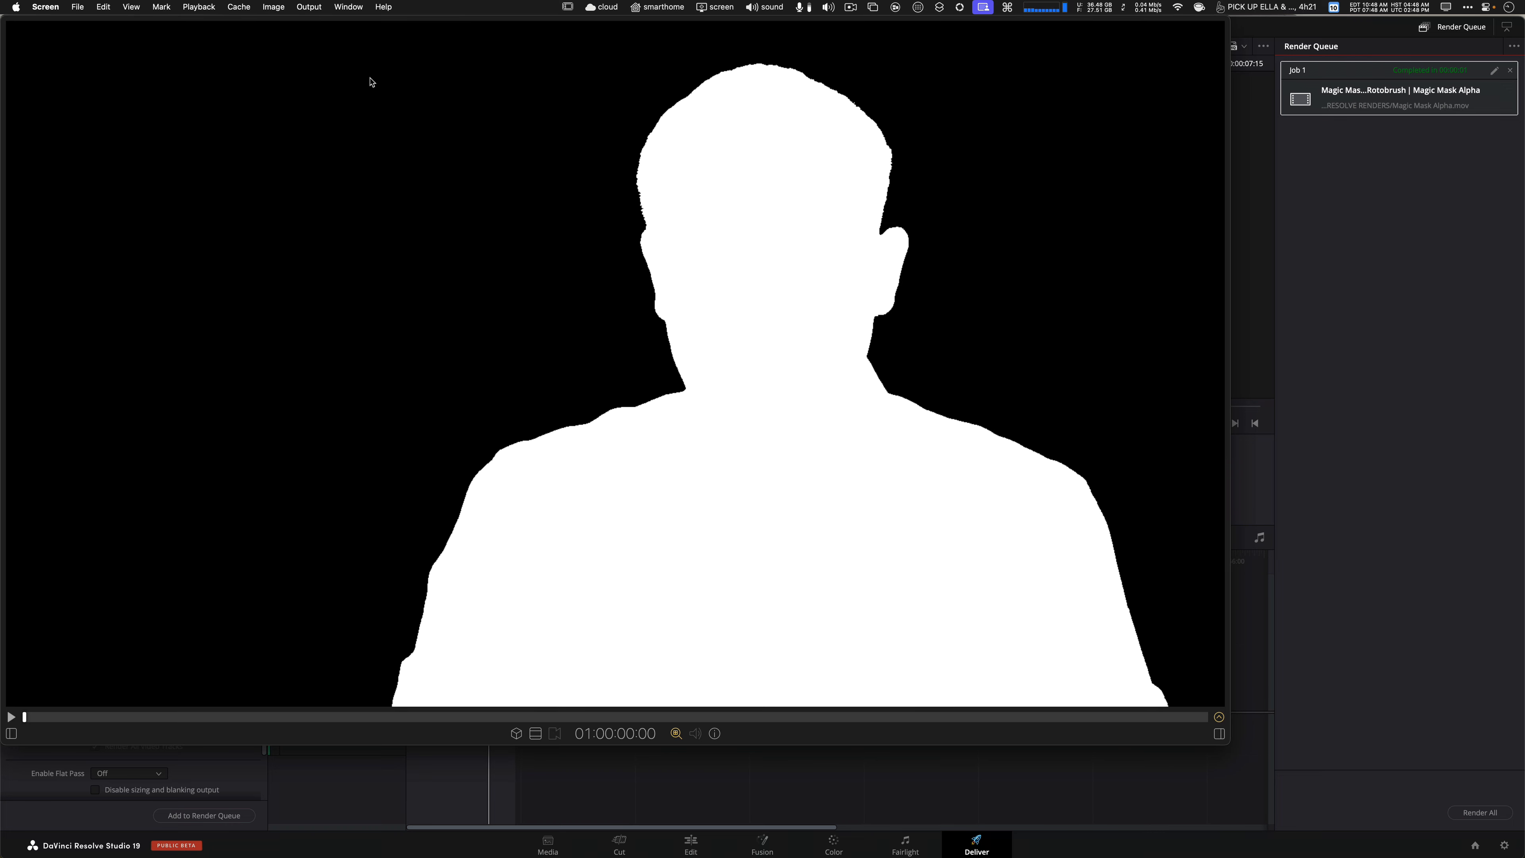
{"action": "left_click", "coordinate": [273, 7]}
{"action": "mouse_move", "coordinate": [332, 130]}
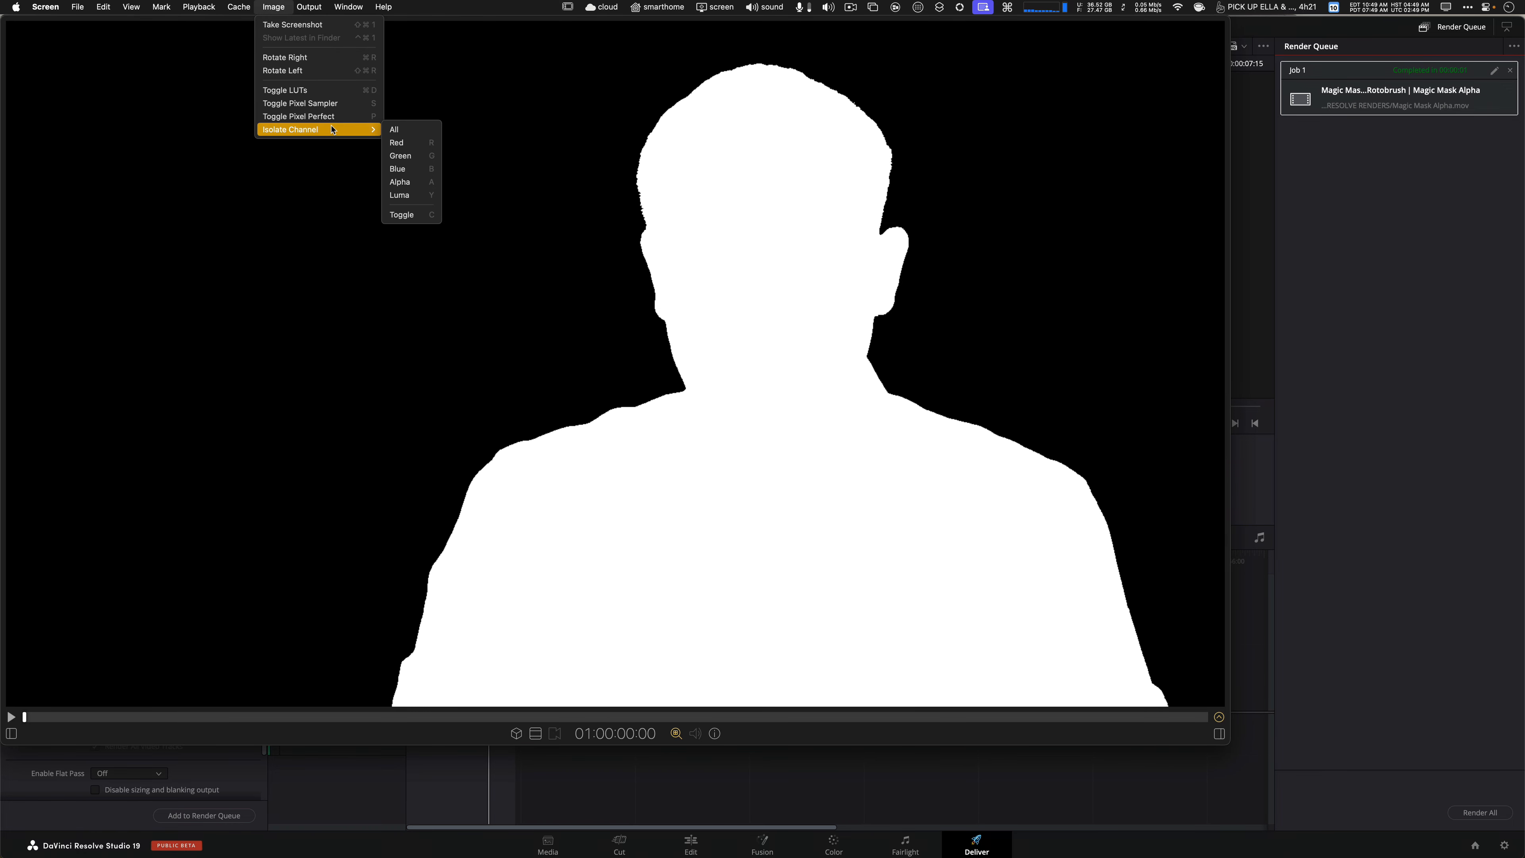
{"action": "left_click", "coordinate": [422, 183]}
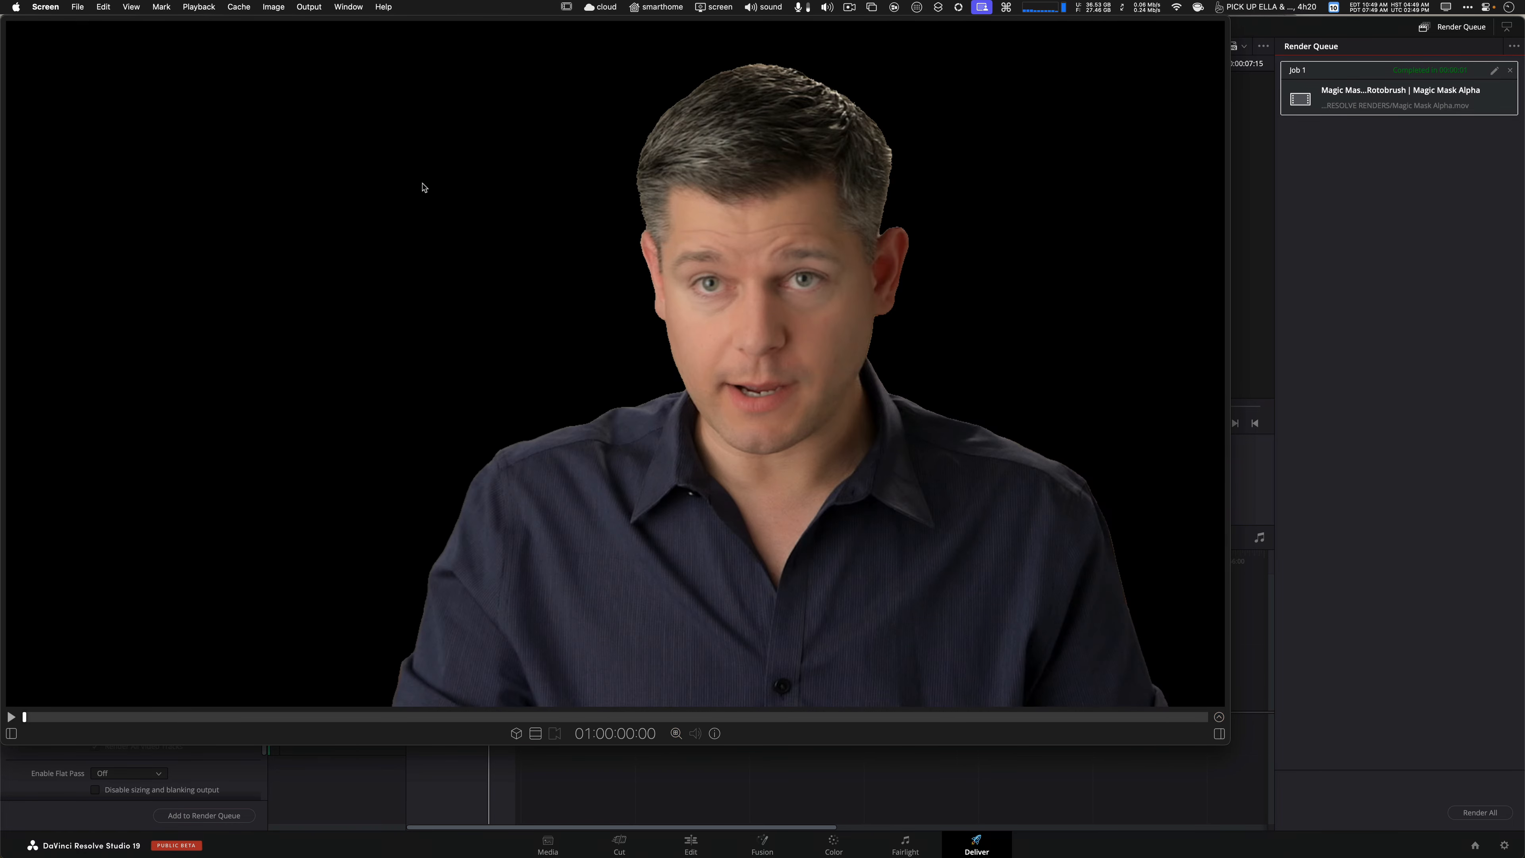
{"action": "key", "text": "a"}
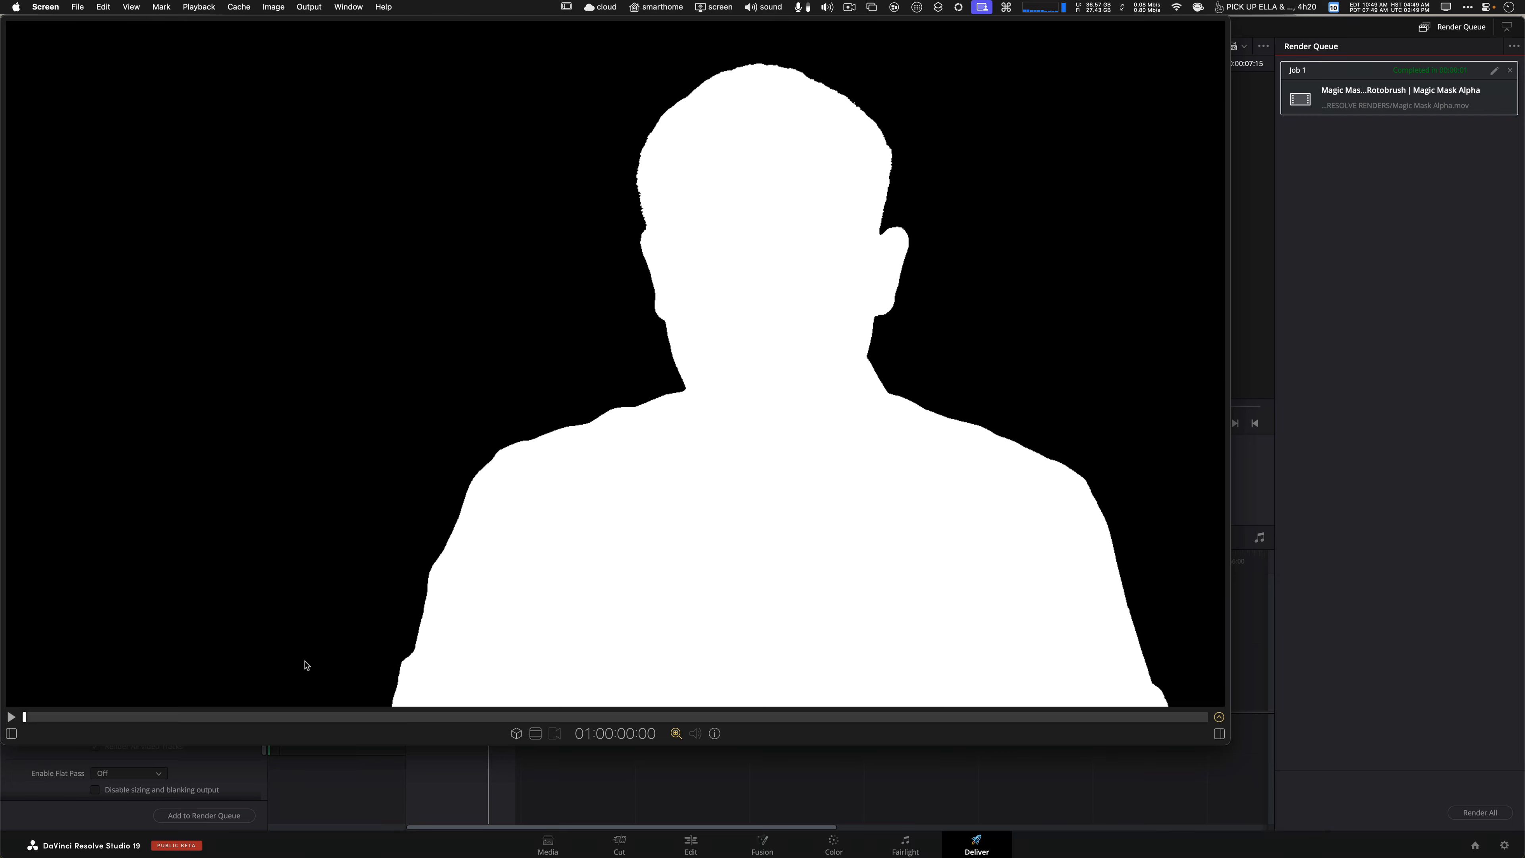
{"action": "left_click_drag", "start_coordinate": [90, 717], "coordinate": [528, 717]}
{"action": "key", "text": "a"}
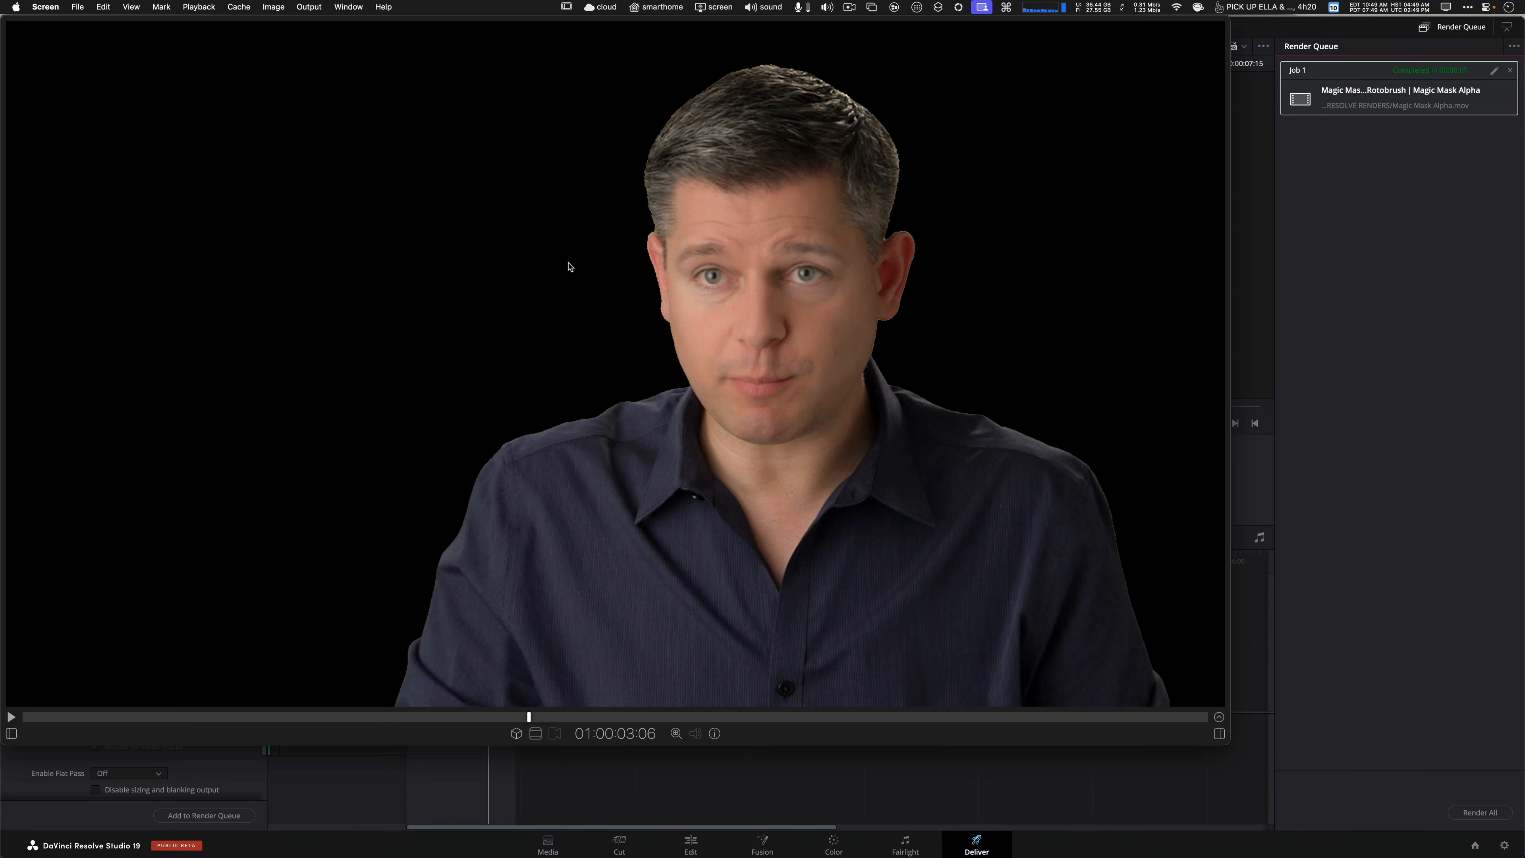
Switch back to DaVinci Resolve and reset the clip's grades and nodes.
{"action": "key", "text": "super+Tab"}
{"action": "key", "text": "super+Tab"}
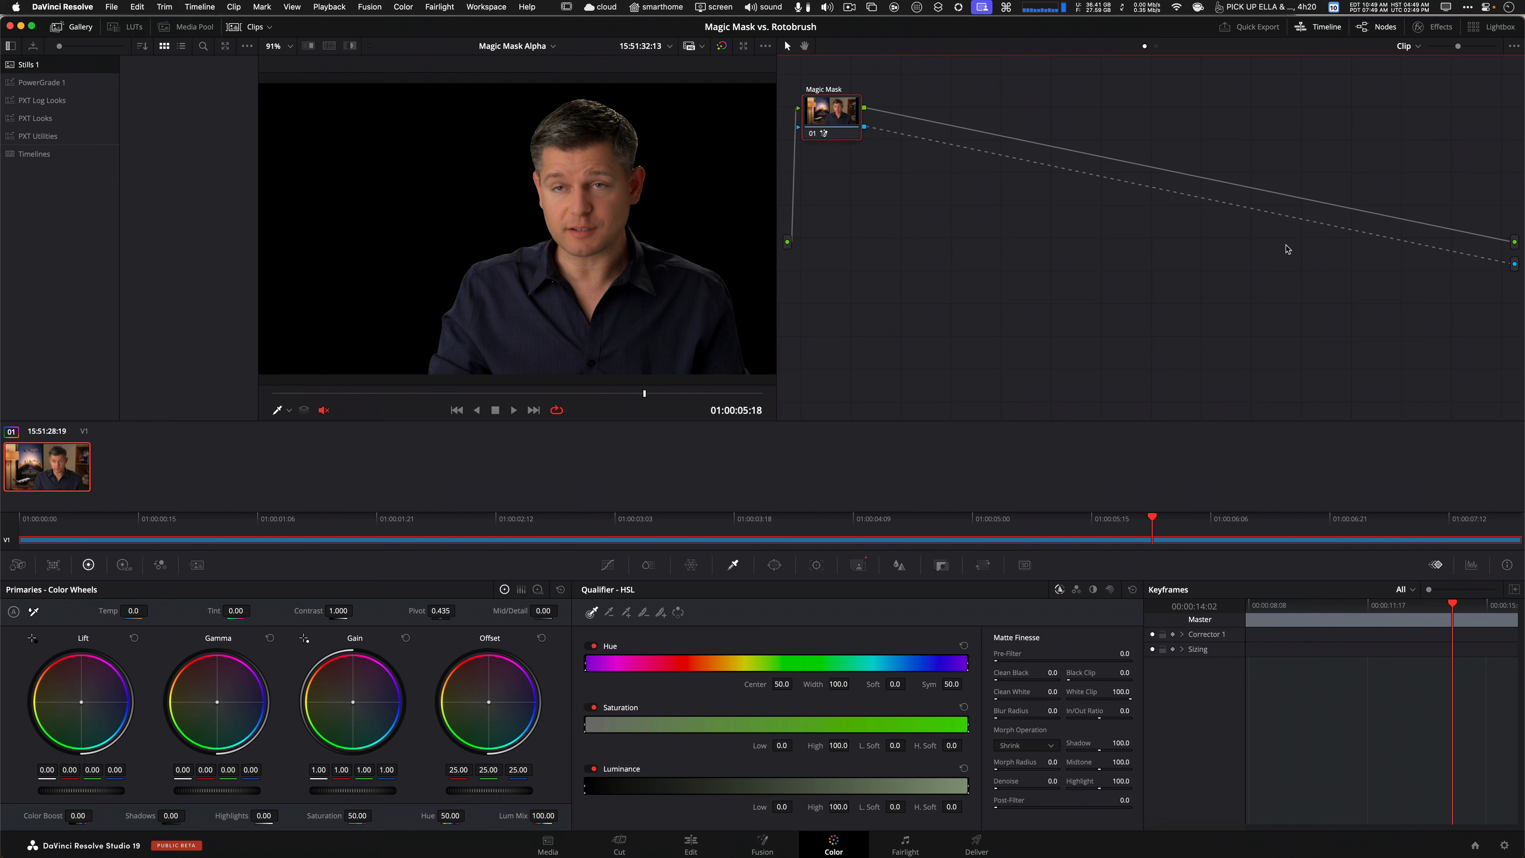
{"action": "key", "text": "super+Home"}
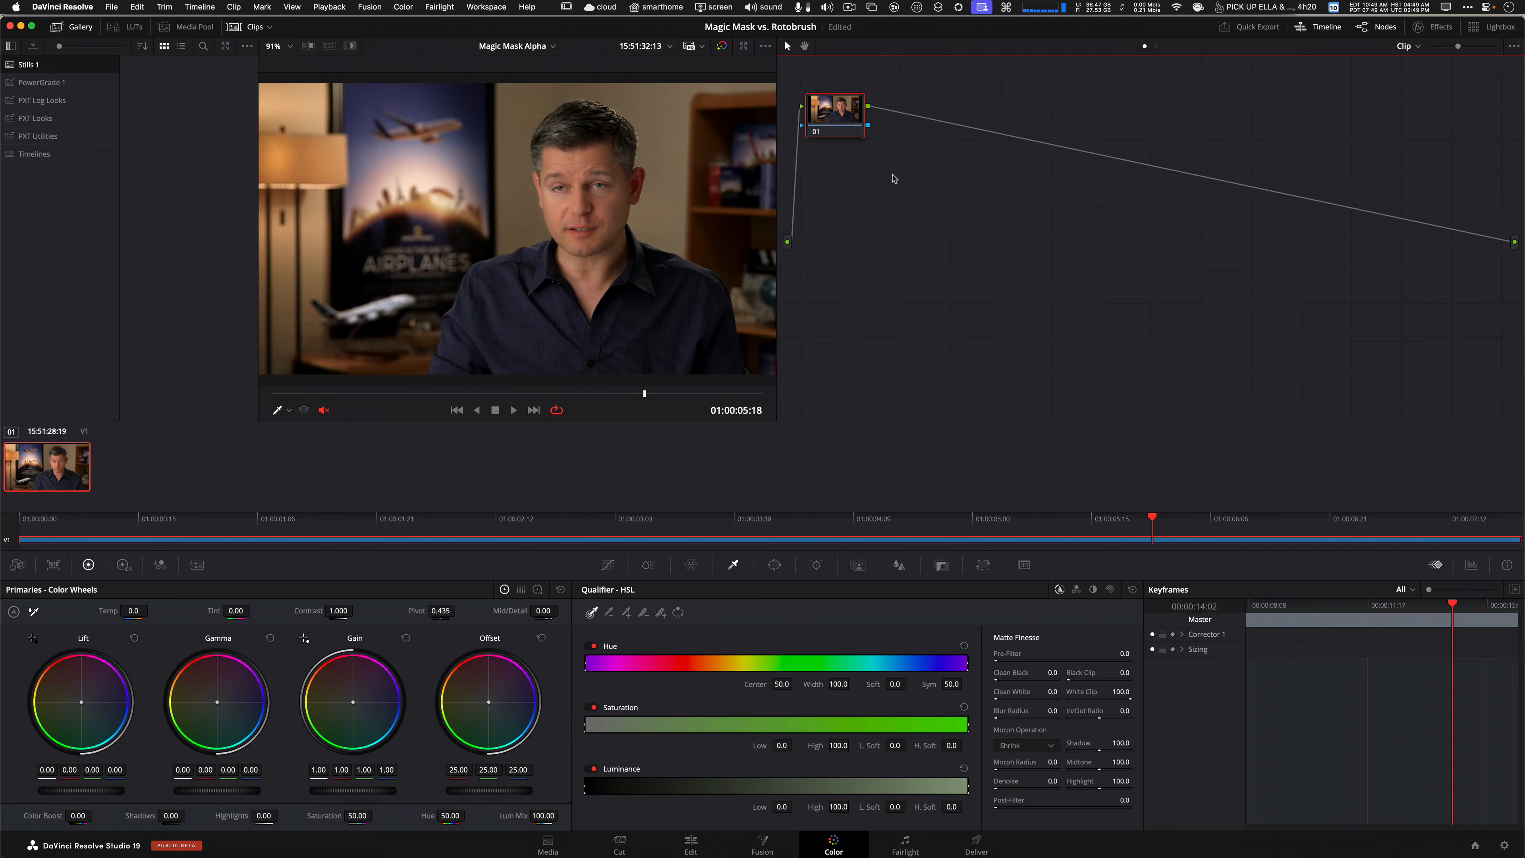
Open the About DaVinci Resolve window to check the installed version.
{"action": "left_click", "coordinate": [80, 5]}
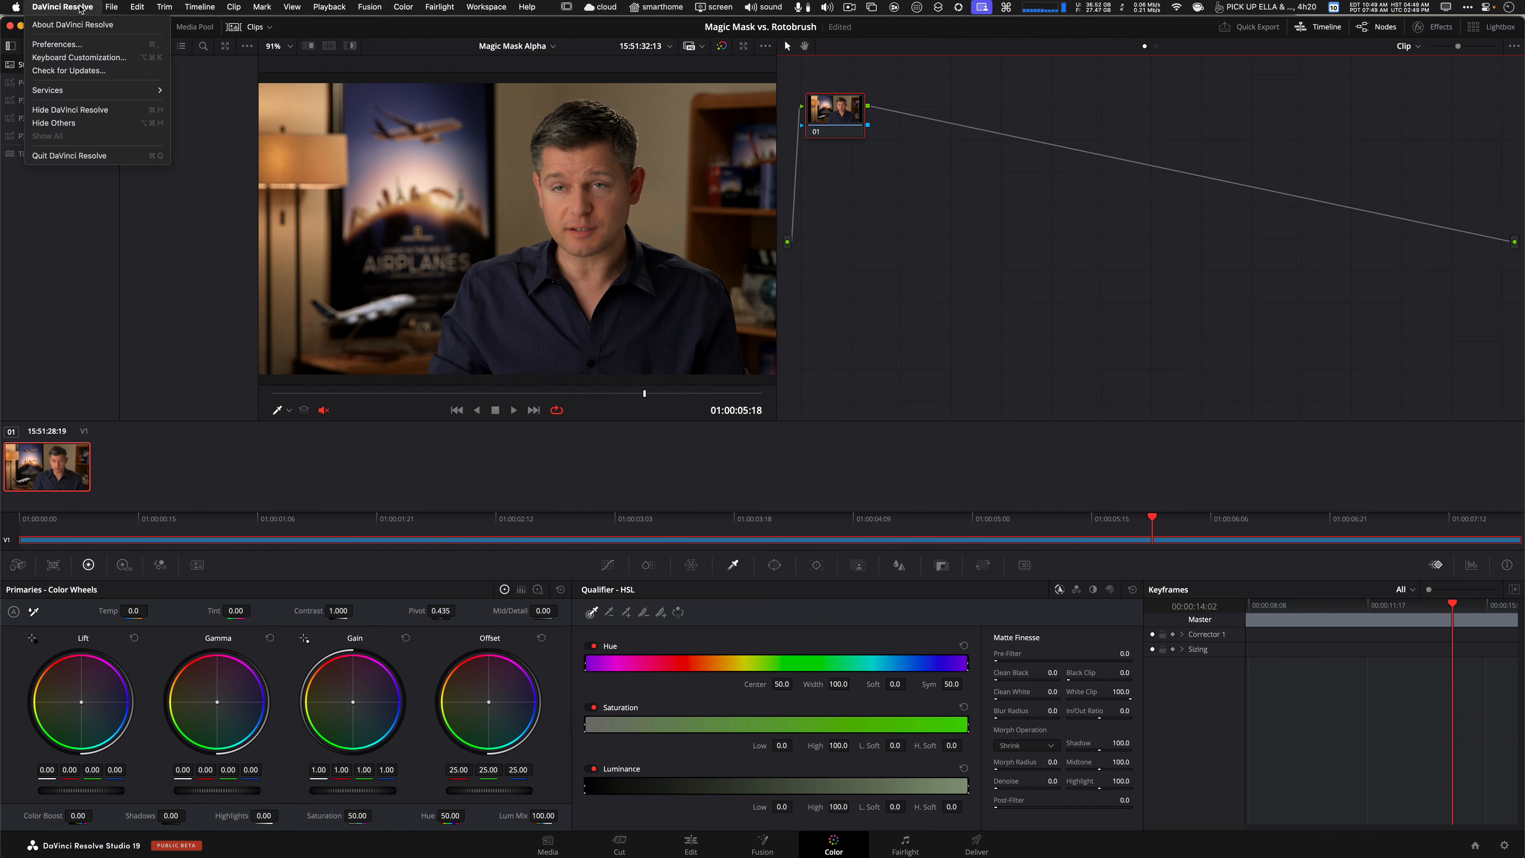
{"action": "left_click", "coordinate": [60, 20]}
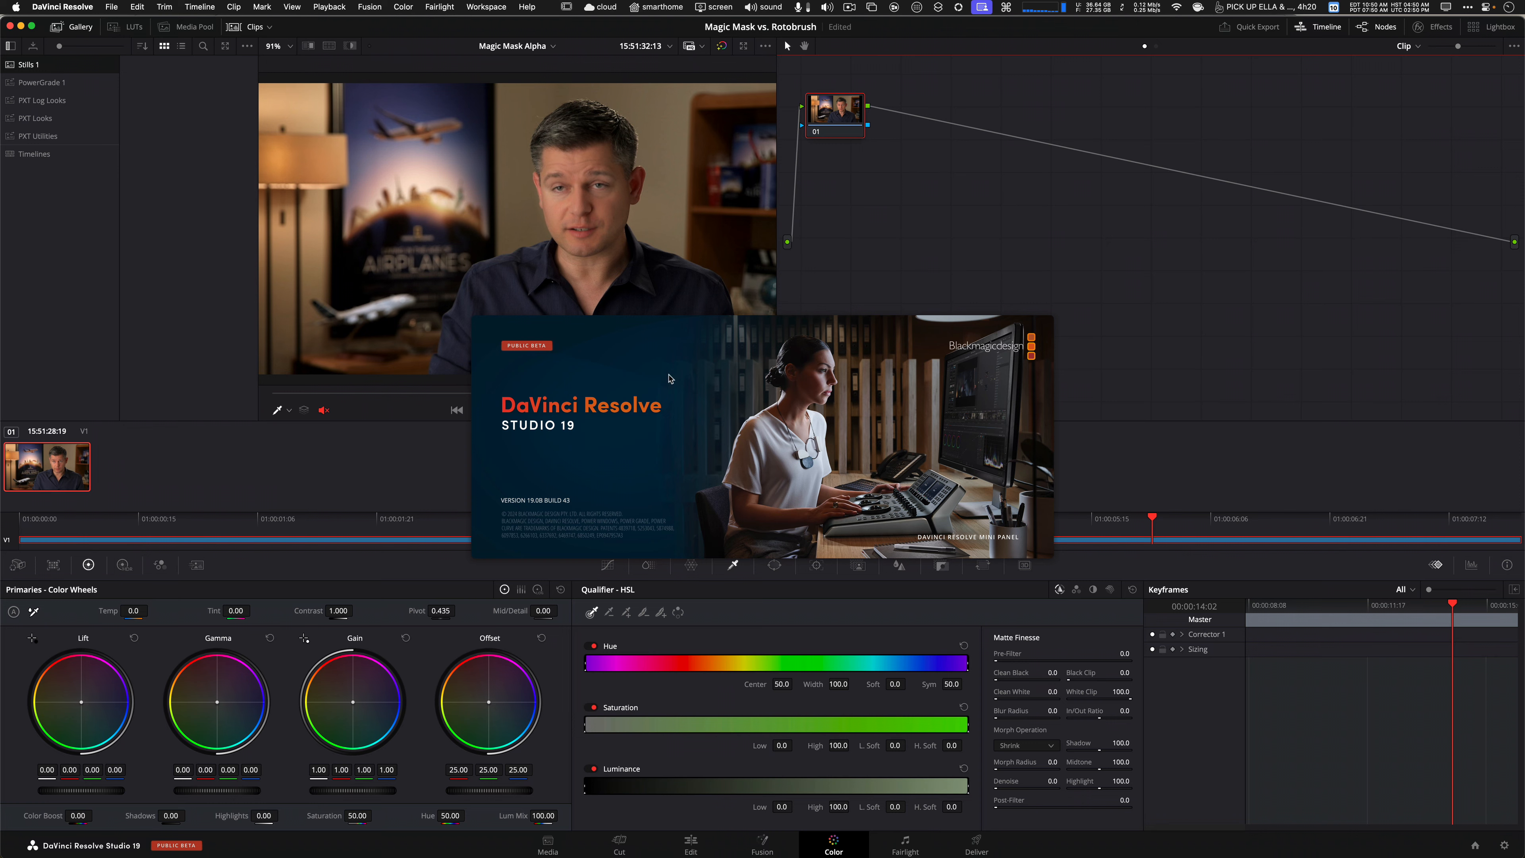
{"action": "left_click", "coordinate": [646, 452]}
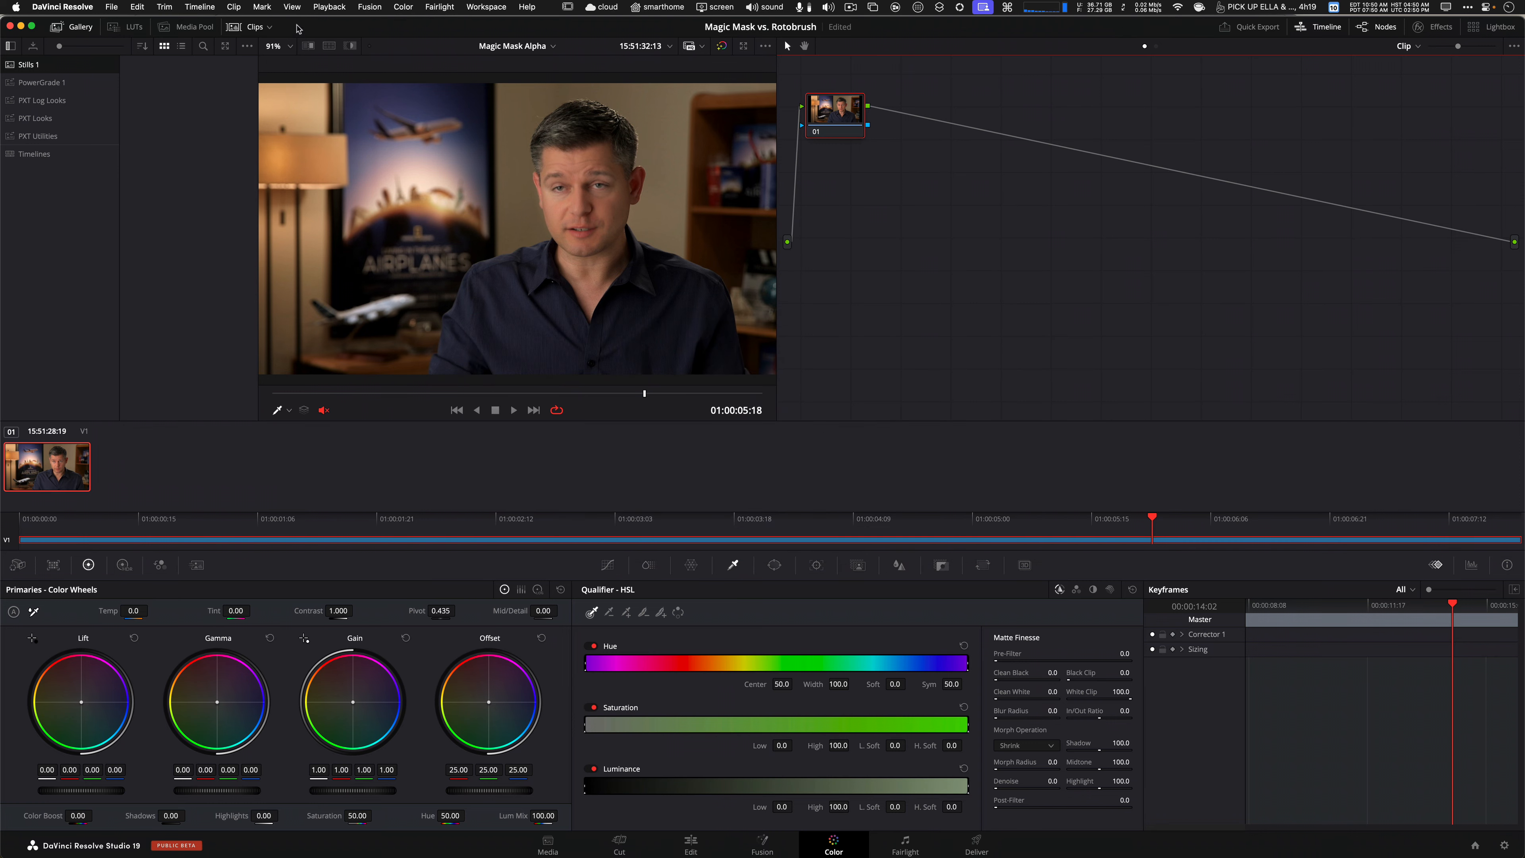
Open Project Settings and set Node Stack Layers to 3 in General Options.
{"action": "left_click", "coordinate": [112, 7]}
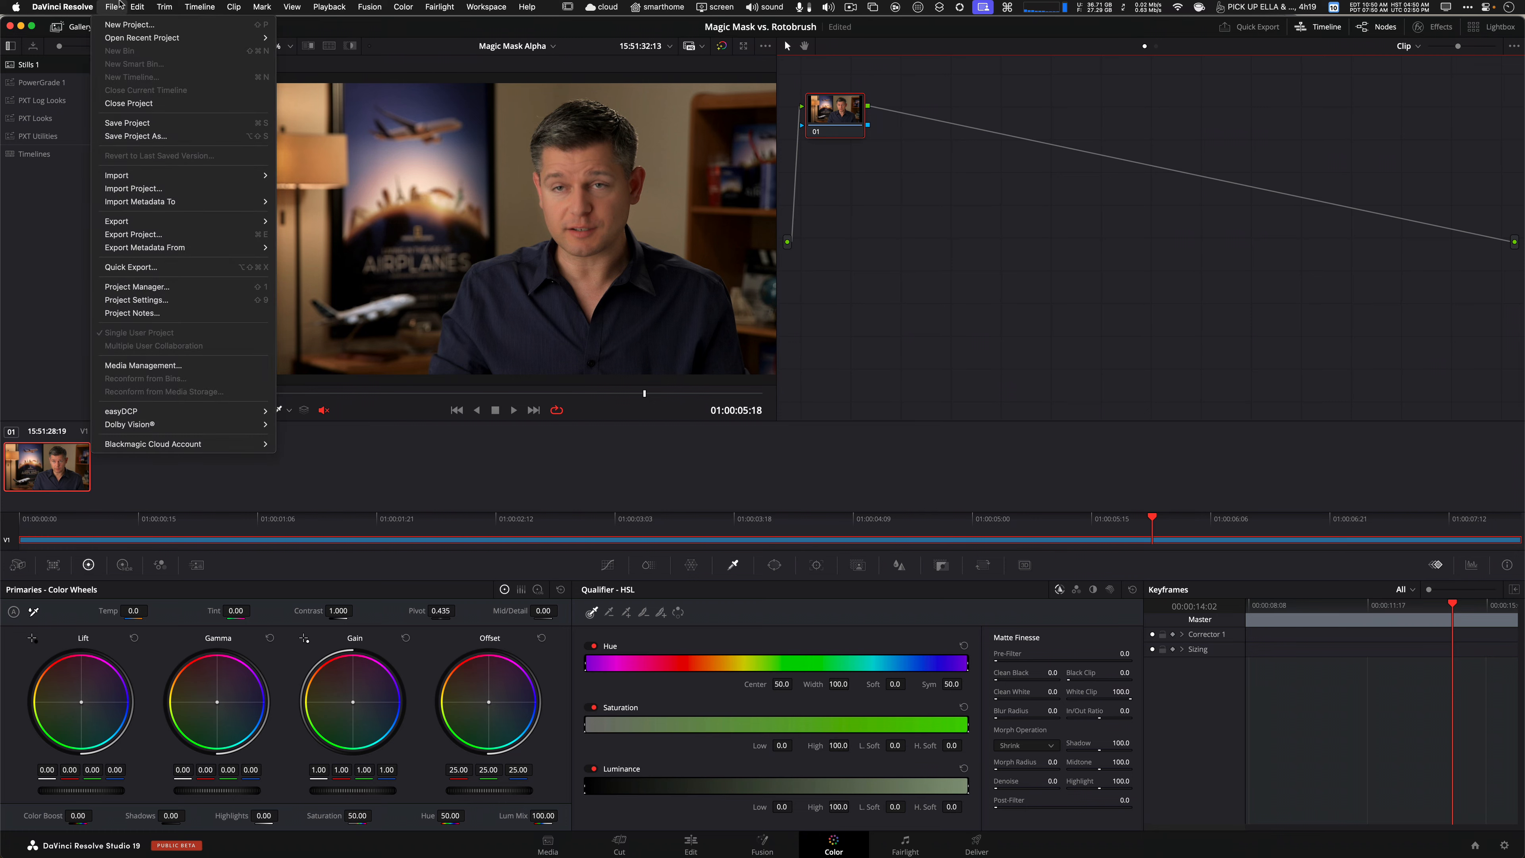
{"action": "left_click", "coordinate": [231, 300]}
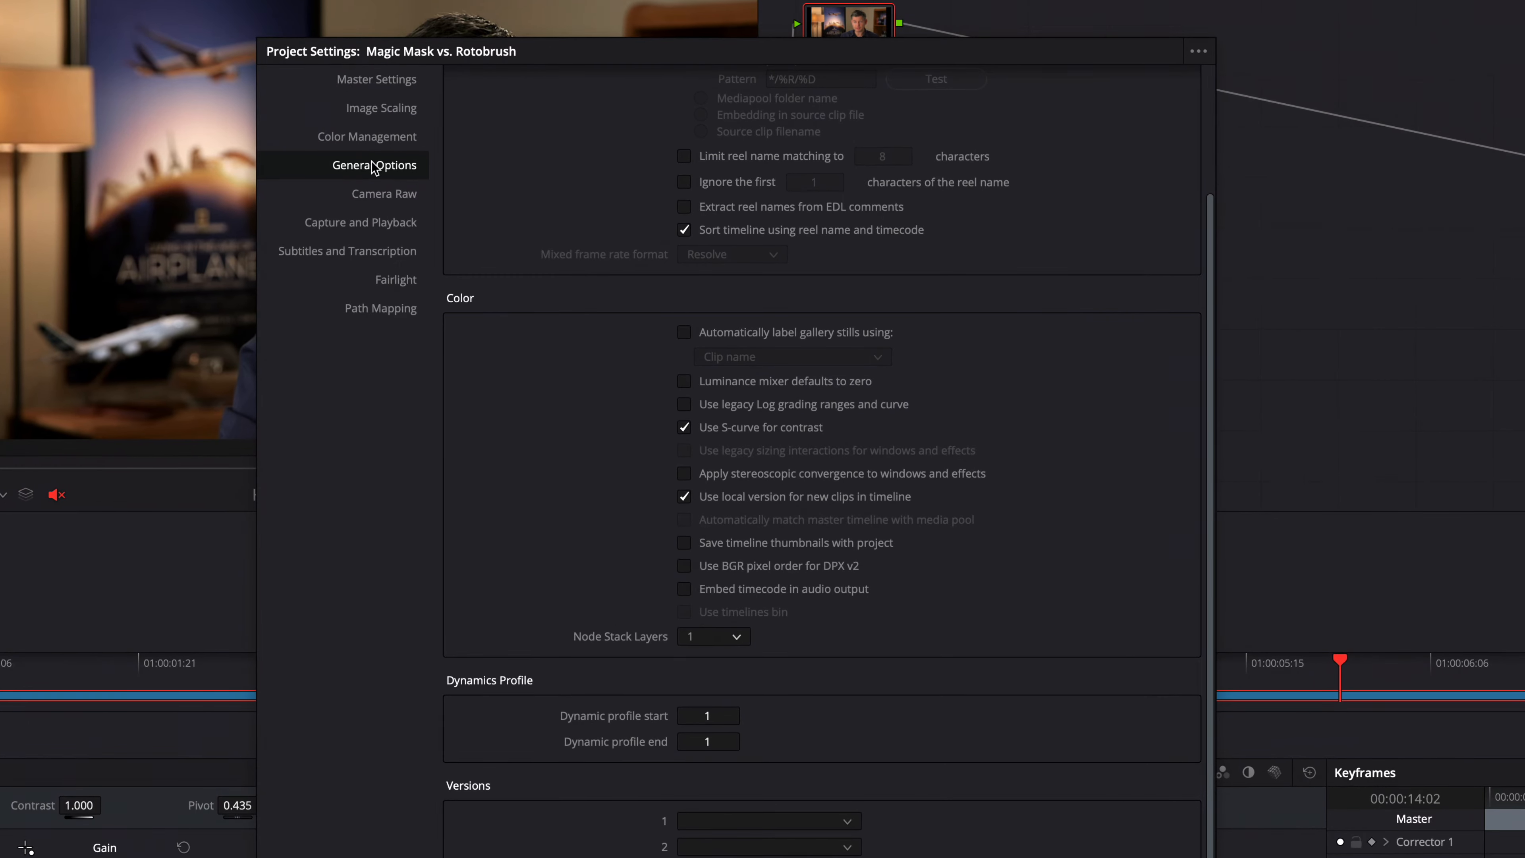
{"action": "left_click", "coordinate": [725, 635]}
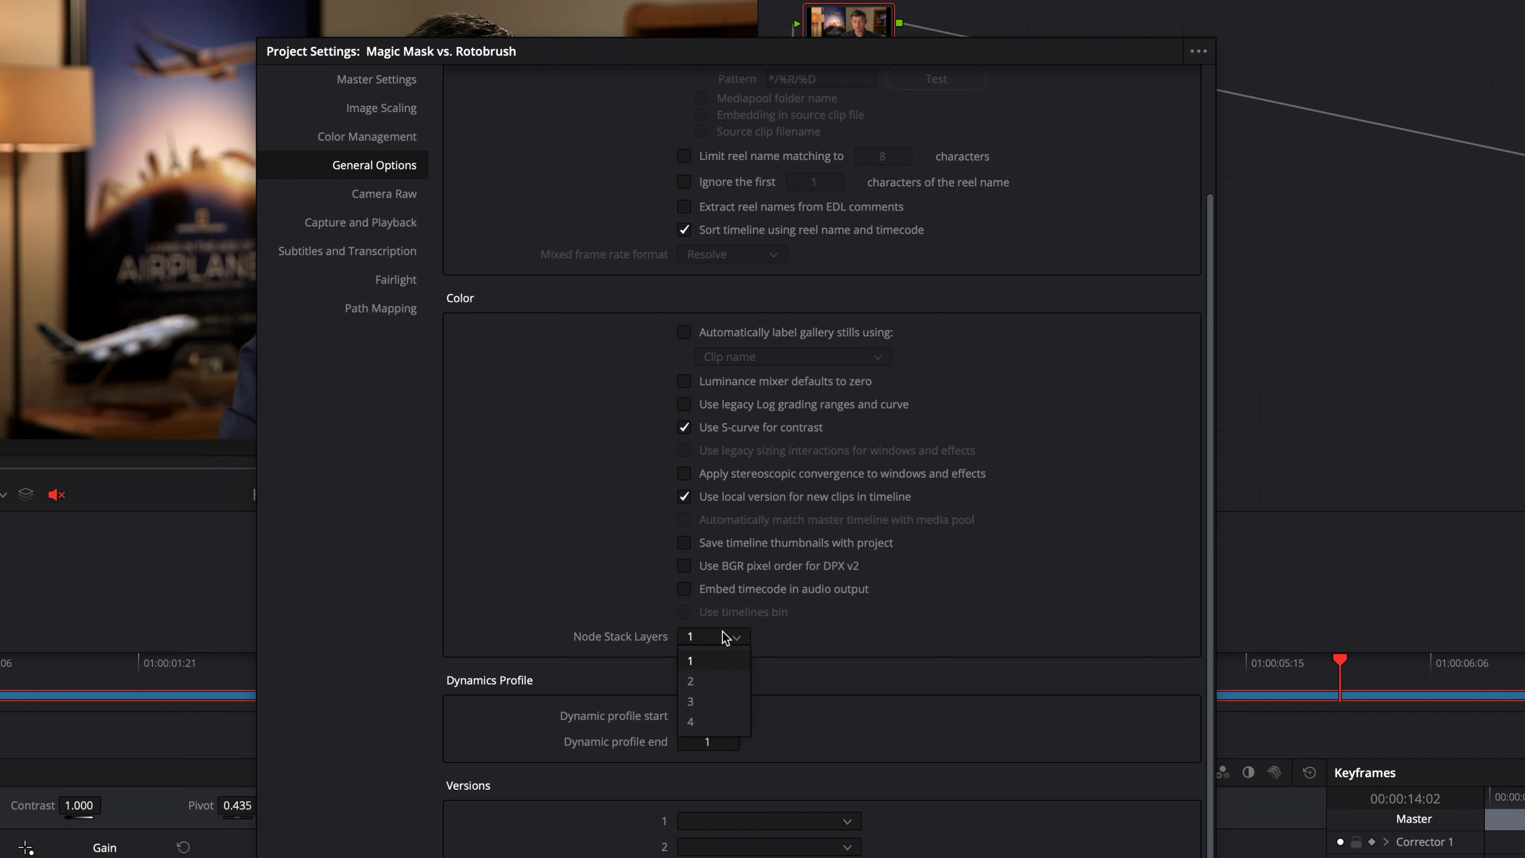
{"action": "left_click", "coordinate": [714, 703]}
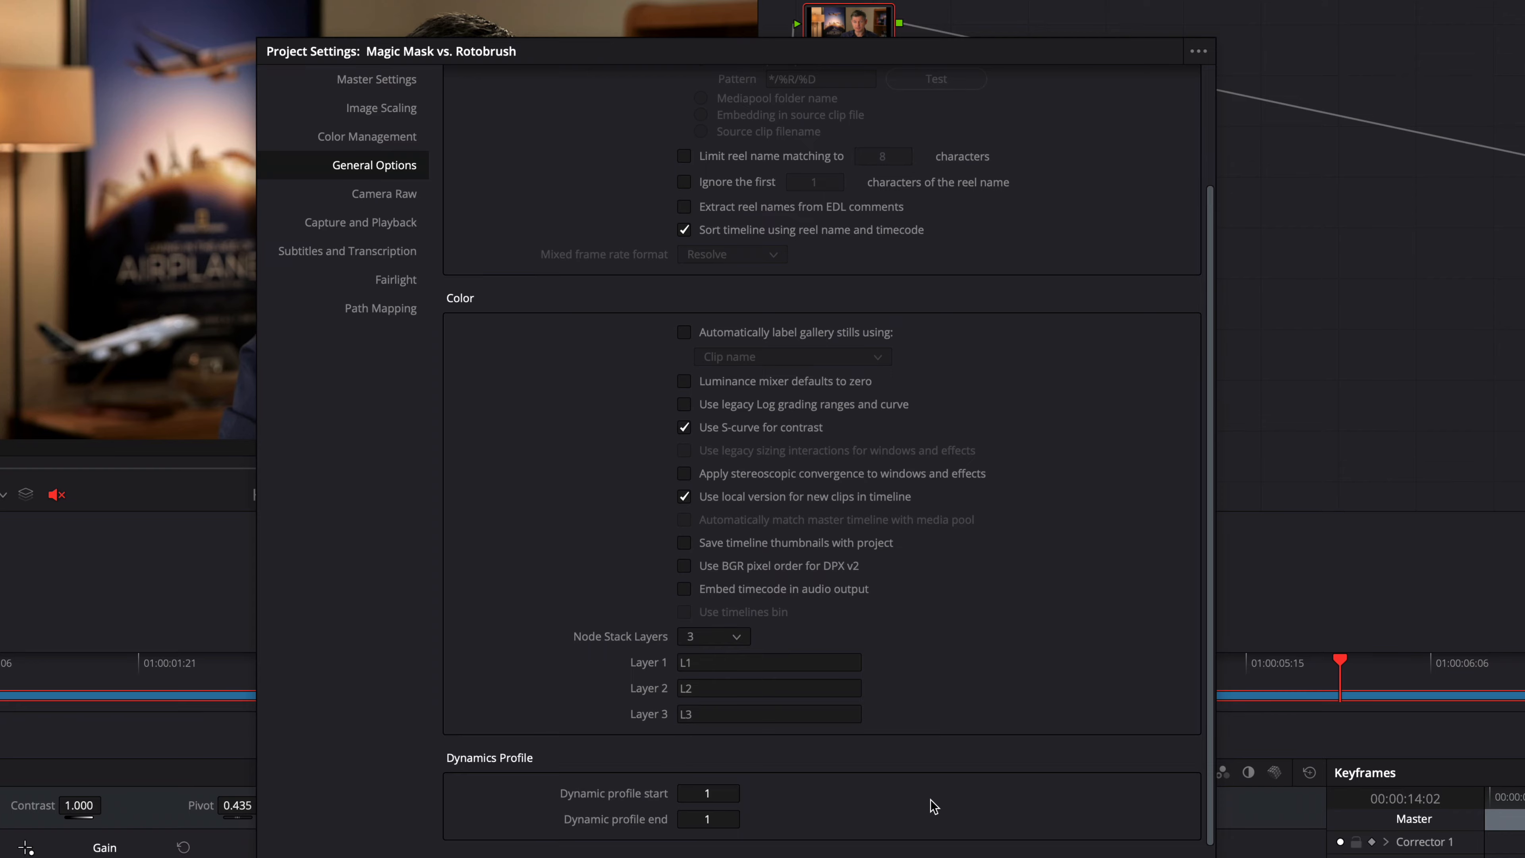
Save the project settings and cycle the node graph through layers L1, L2 and L3.
{"action": "left_click", "coordinate": [1159, 857]}
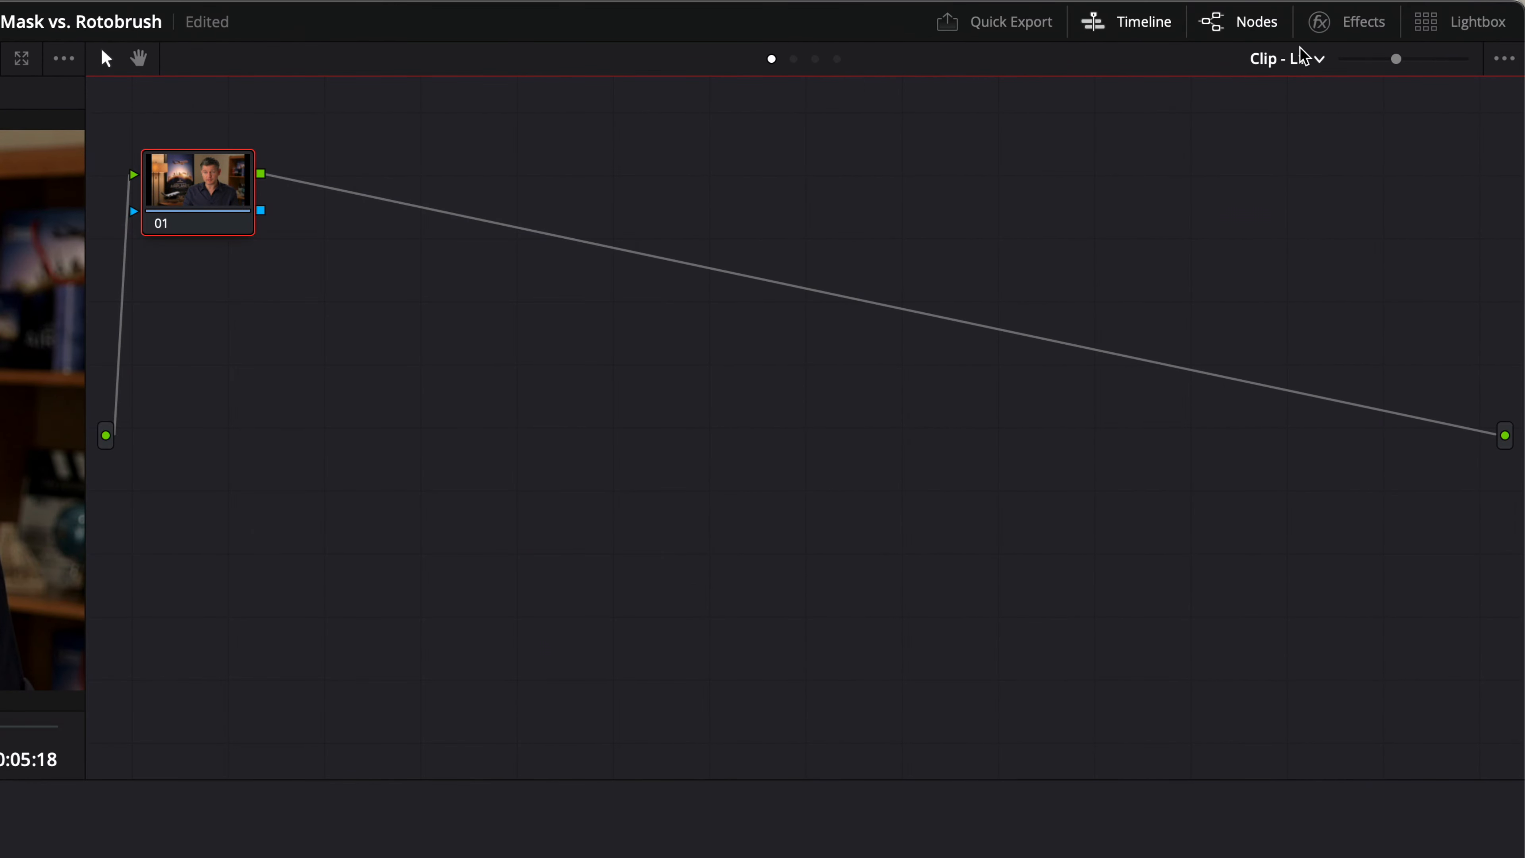
{"action": "left_click", "coordinate": [1306, 60]}
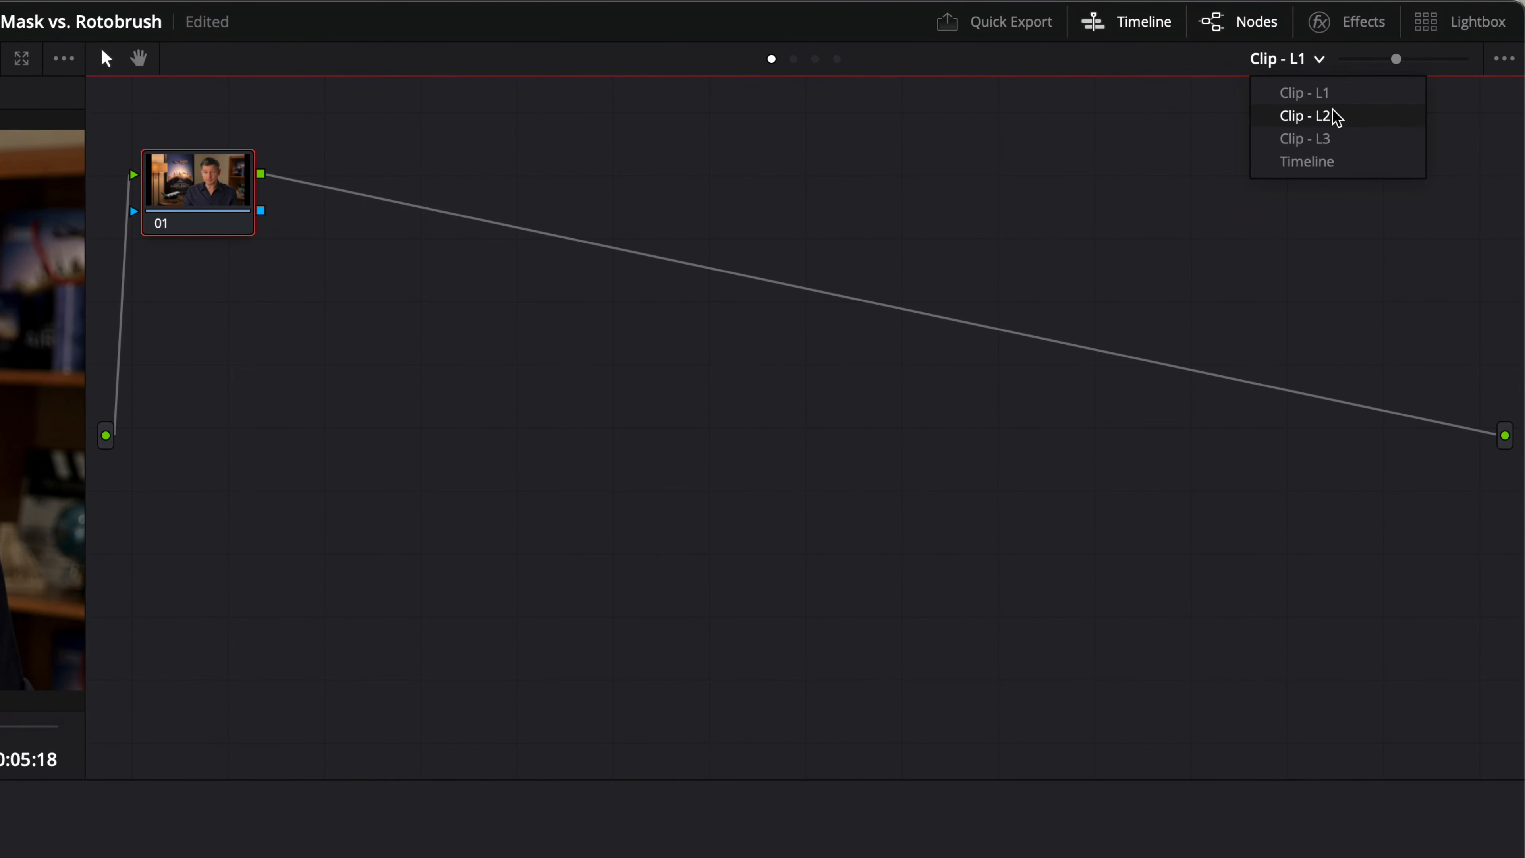
{"action": "left_click", "coordinate": [1324, 116]}
{"action": "left_click", "coordinate": [1311, 60]}
{"action": "left_click", "coordinate": [1330, 138]}
{"action": "left_click", "coordinate": [1295, 59]}
{"action": "left_click", "coordinate": [1300, 92]}
{"action": "left_click", "coordinate": [1304, 59]}
{"action": "left_click", "coordinate": [1305, 100]}
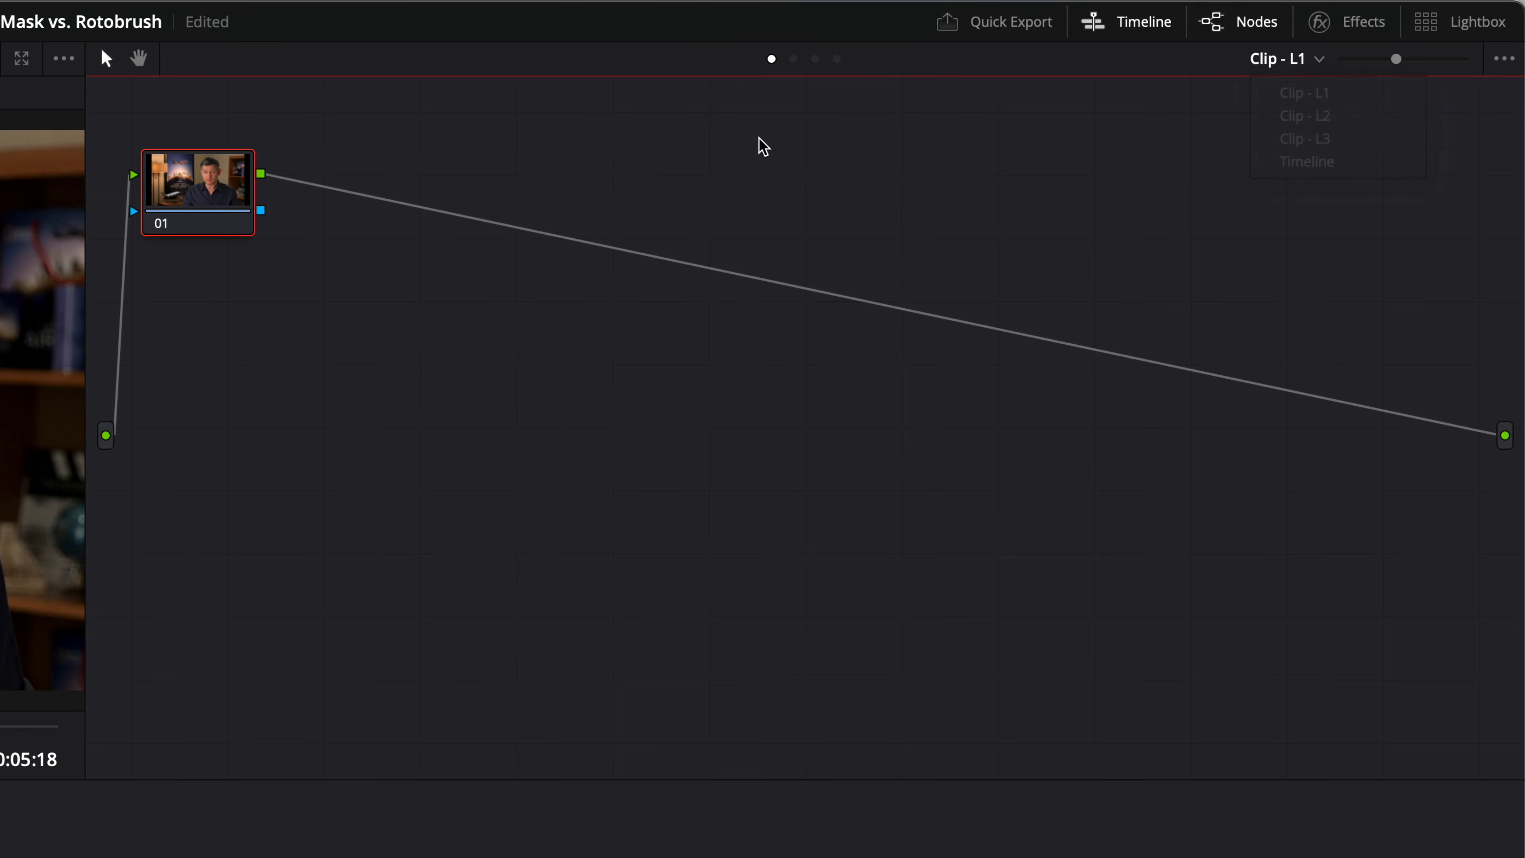
{"action": "left_click", "coordinate": [1298, 63]}
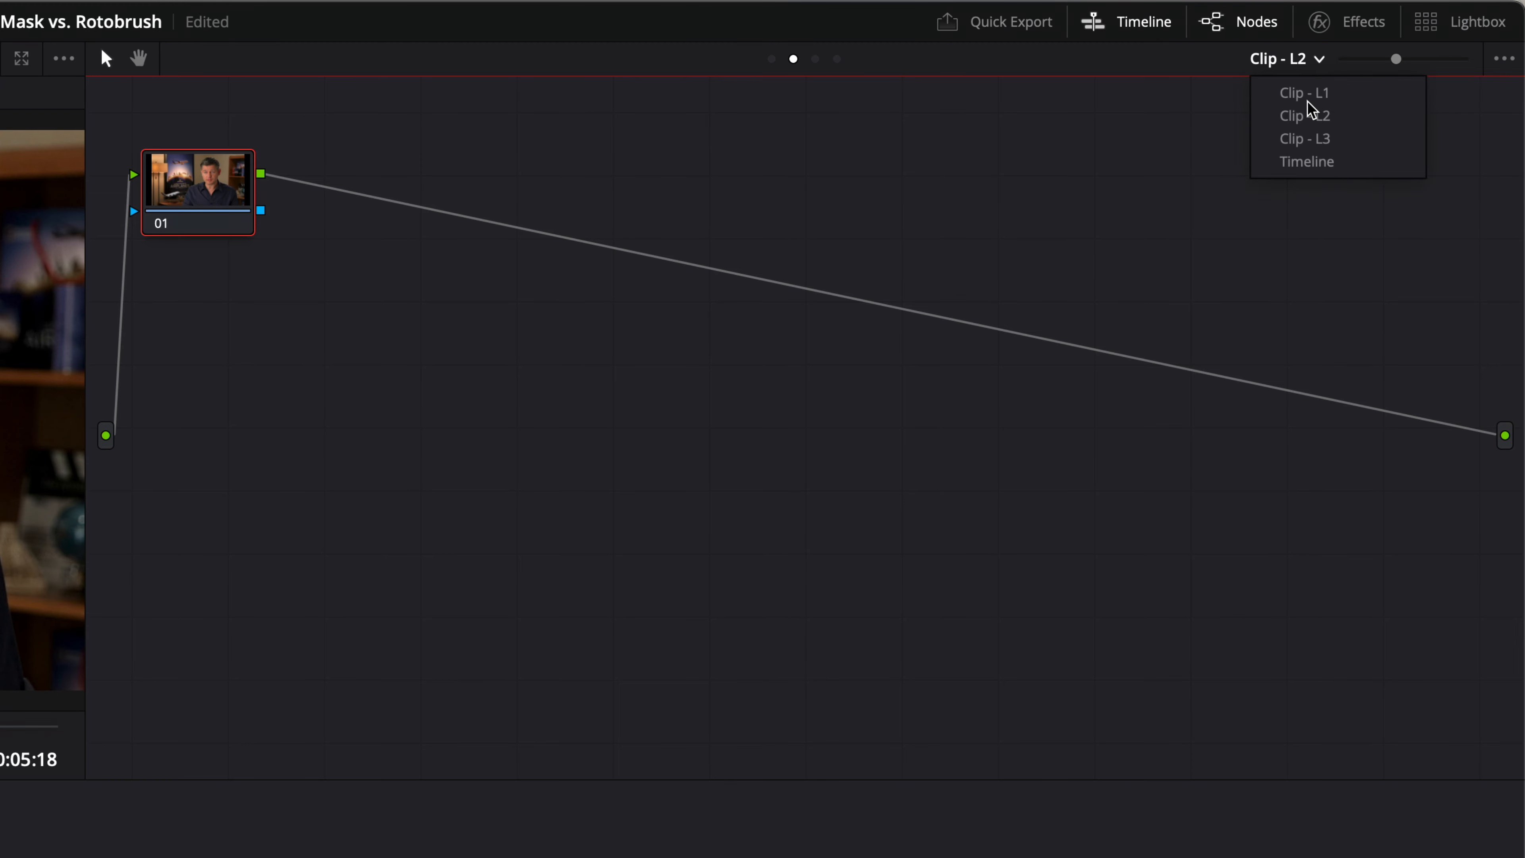
{"action": "left_click", "coordinate": [1318, 146]}
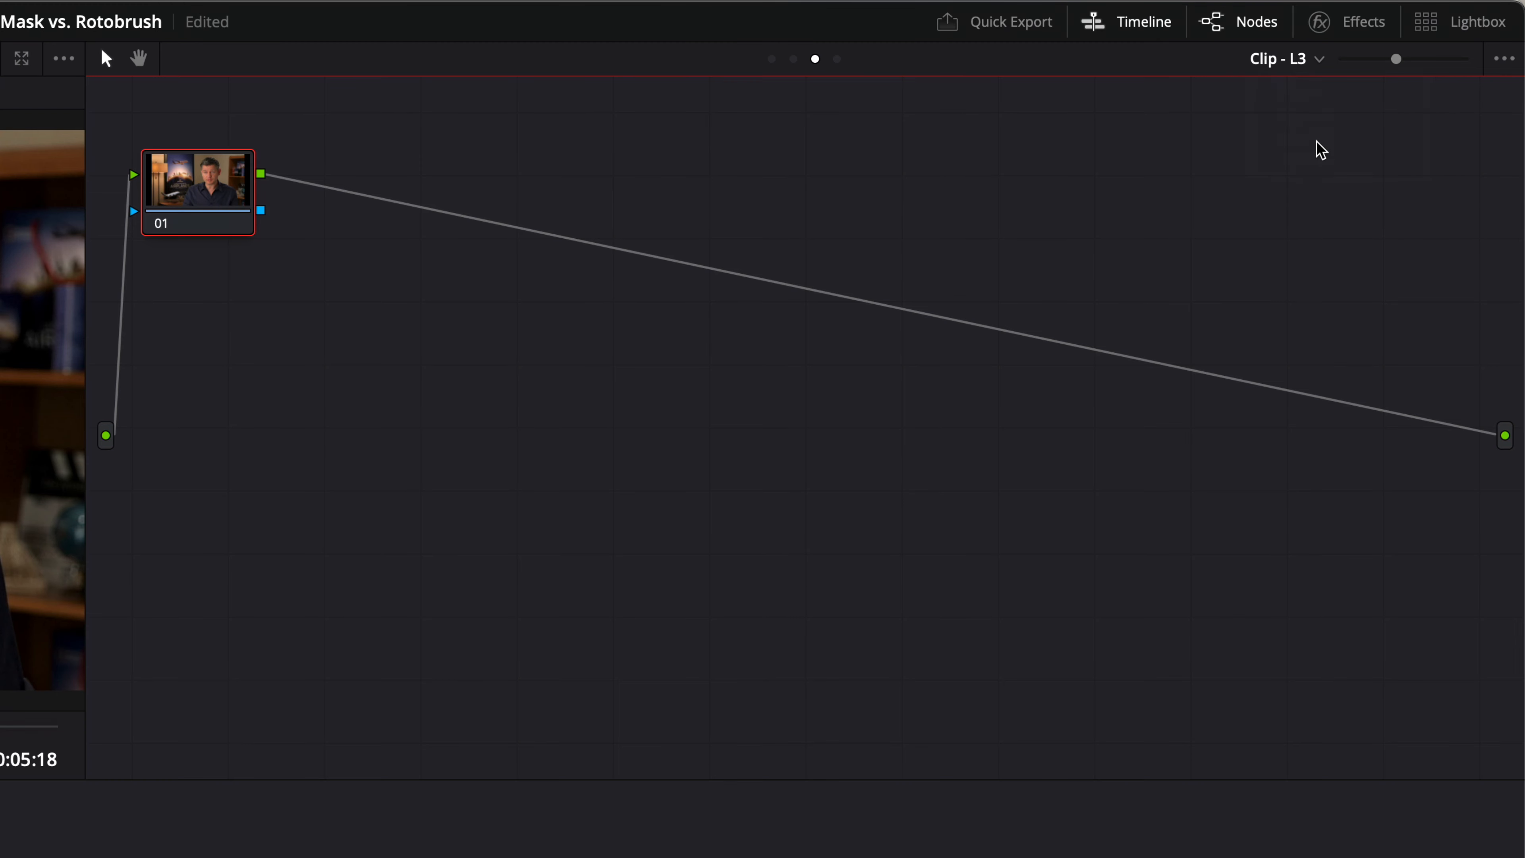
{"action": "left_click", "coordinate": [1294, 60]}
{"action": "left_click", "coordinate": [1297, 95]}
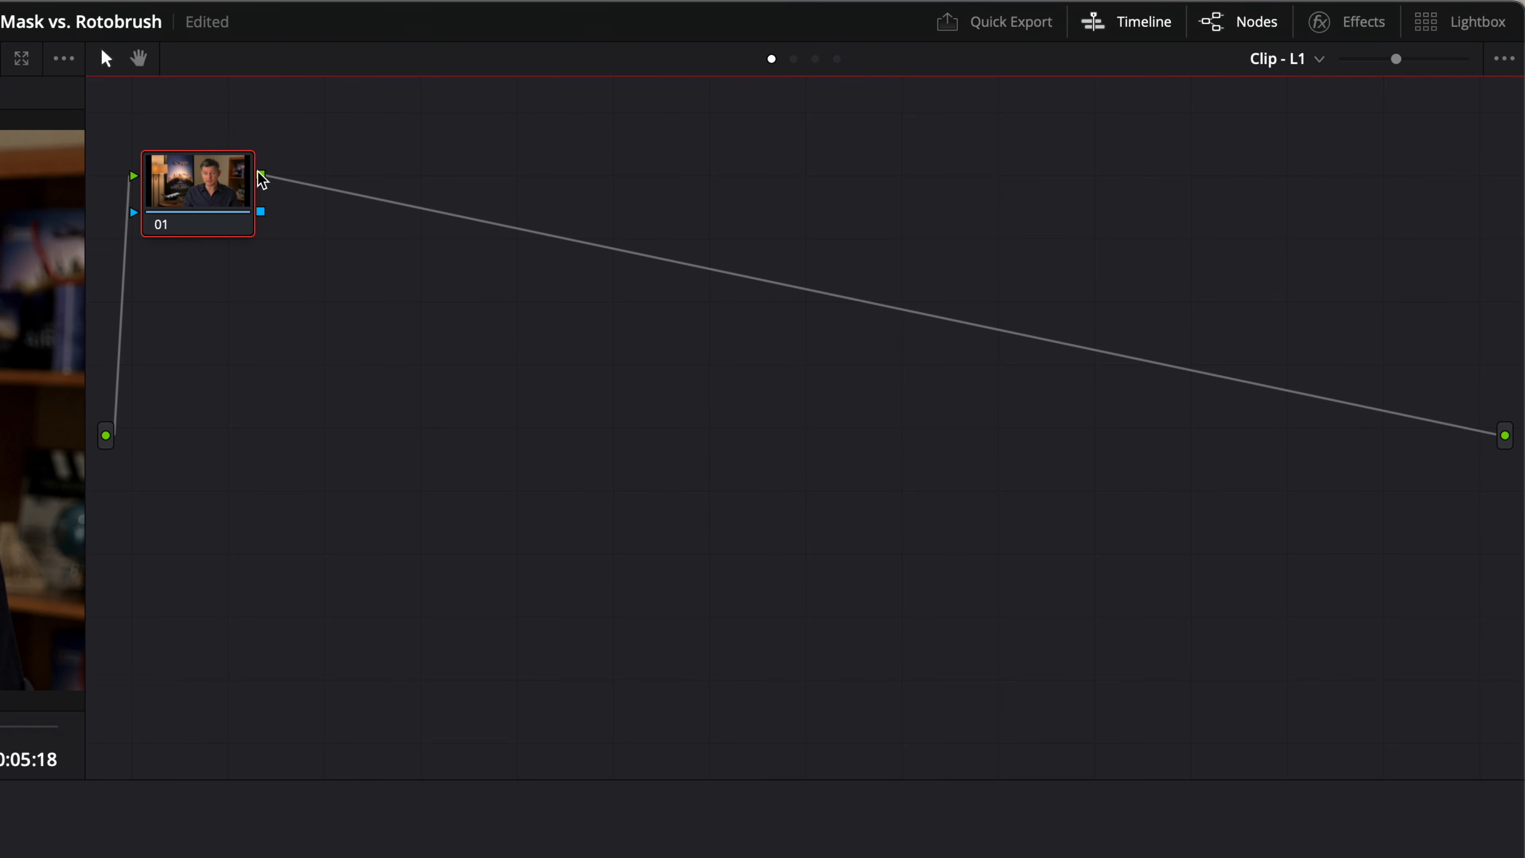
Move node 01 on layer L1 and compare its position against layer L2.
{"action": "left_click_drag", "start_coordinate": [222, 183], "coordinate": [306, 187]}
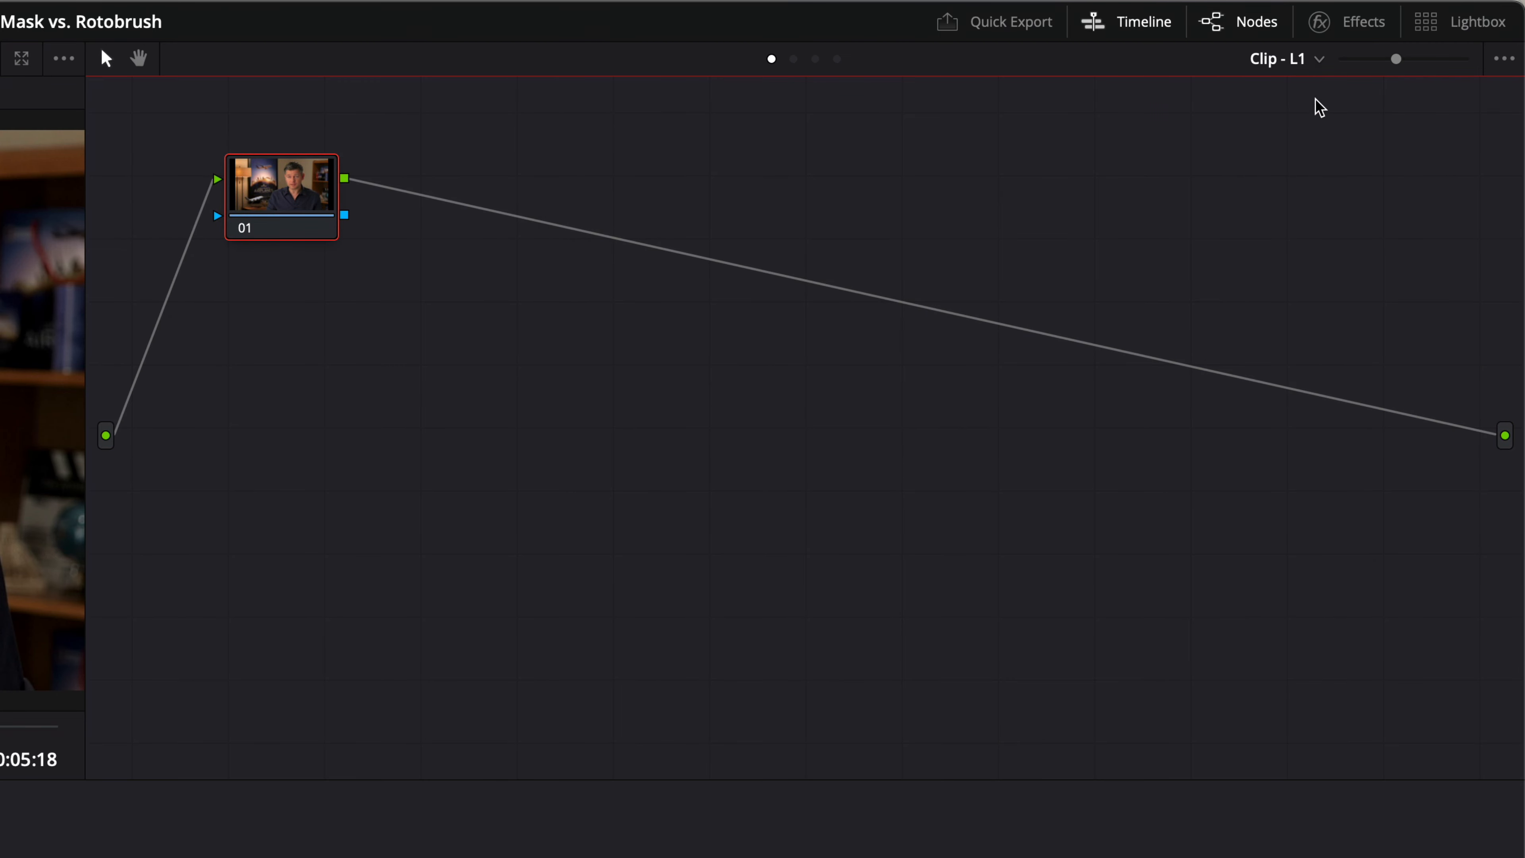
{"action": "left_click", "coordinate": [1282, 62]}
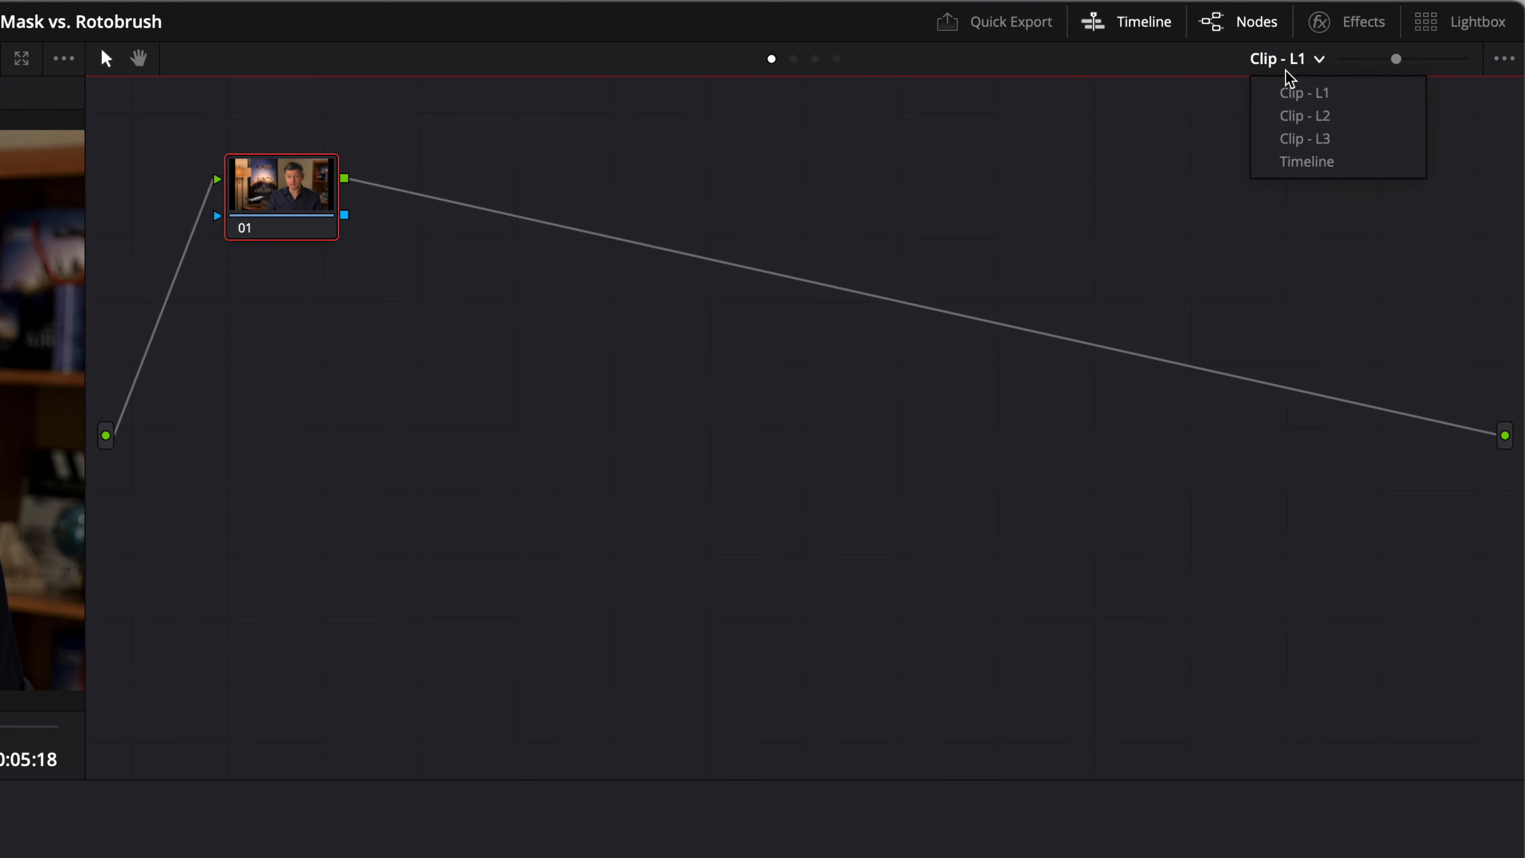
{"action": "left_click", "coordinate": [1291, 115]}
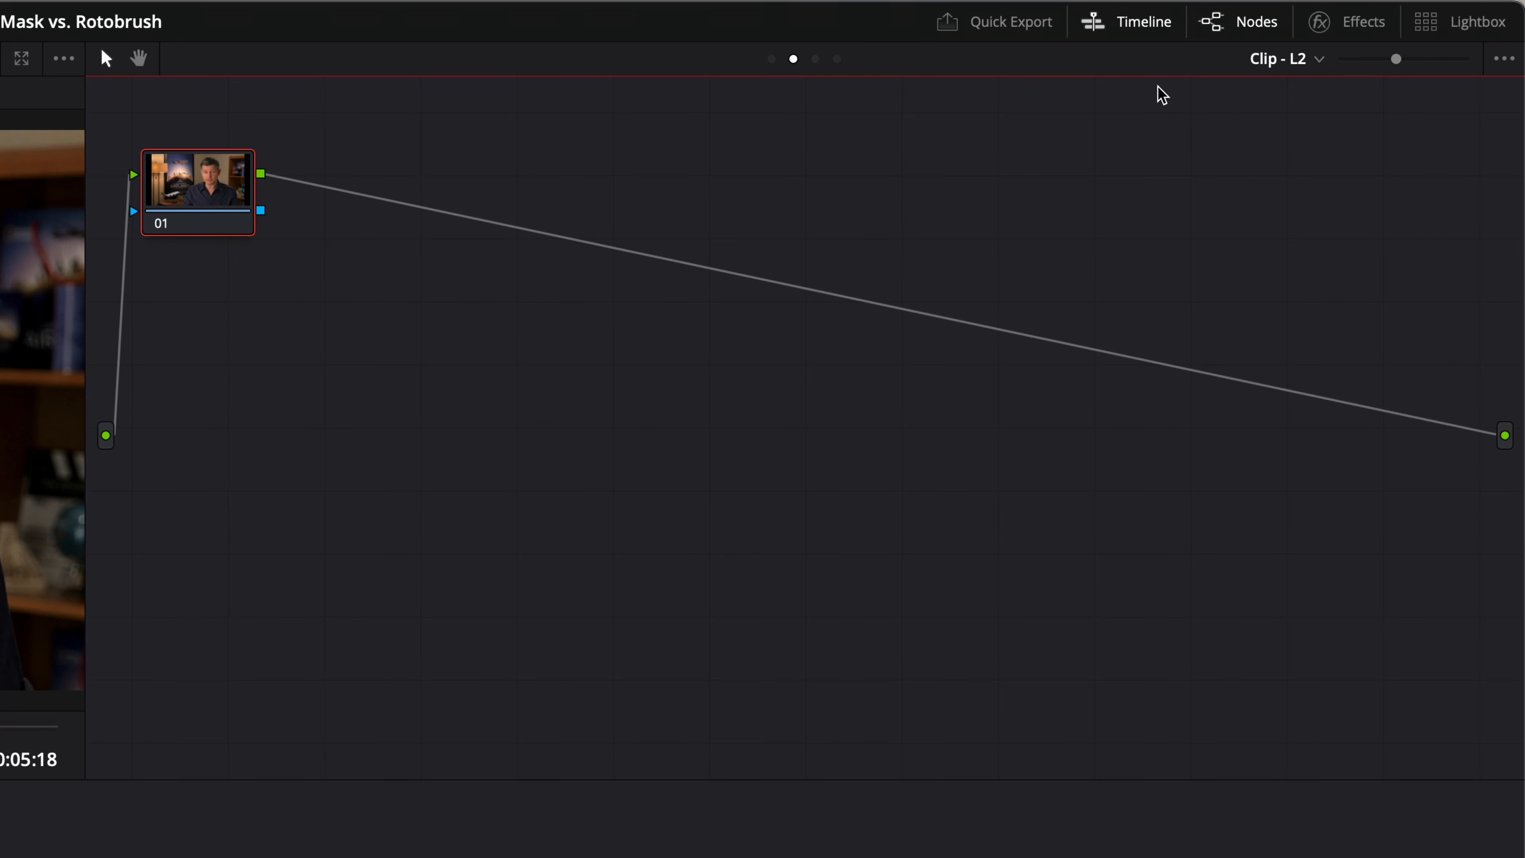
{"action": "left_click", "coordinate": [1285, 56]}
{"action": "left_click", "coordinate": [644, 409]}
{"action": "left_click", "coordinate": [1280, 59]}
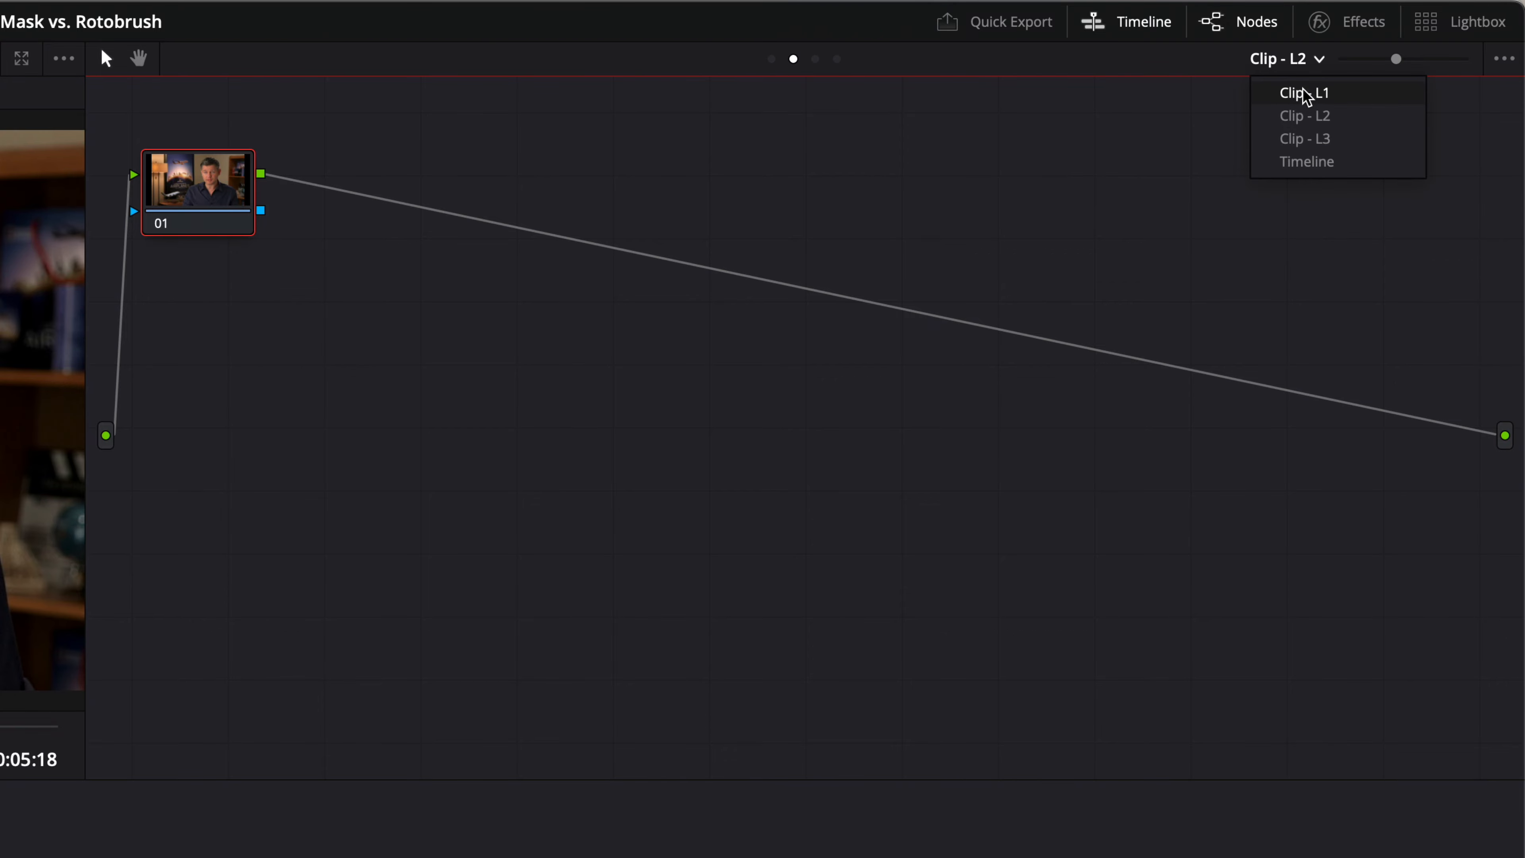
{"action": "left_click", "coordinate": [1297, 94]}
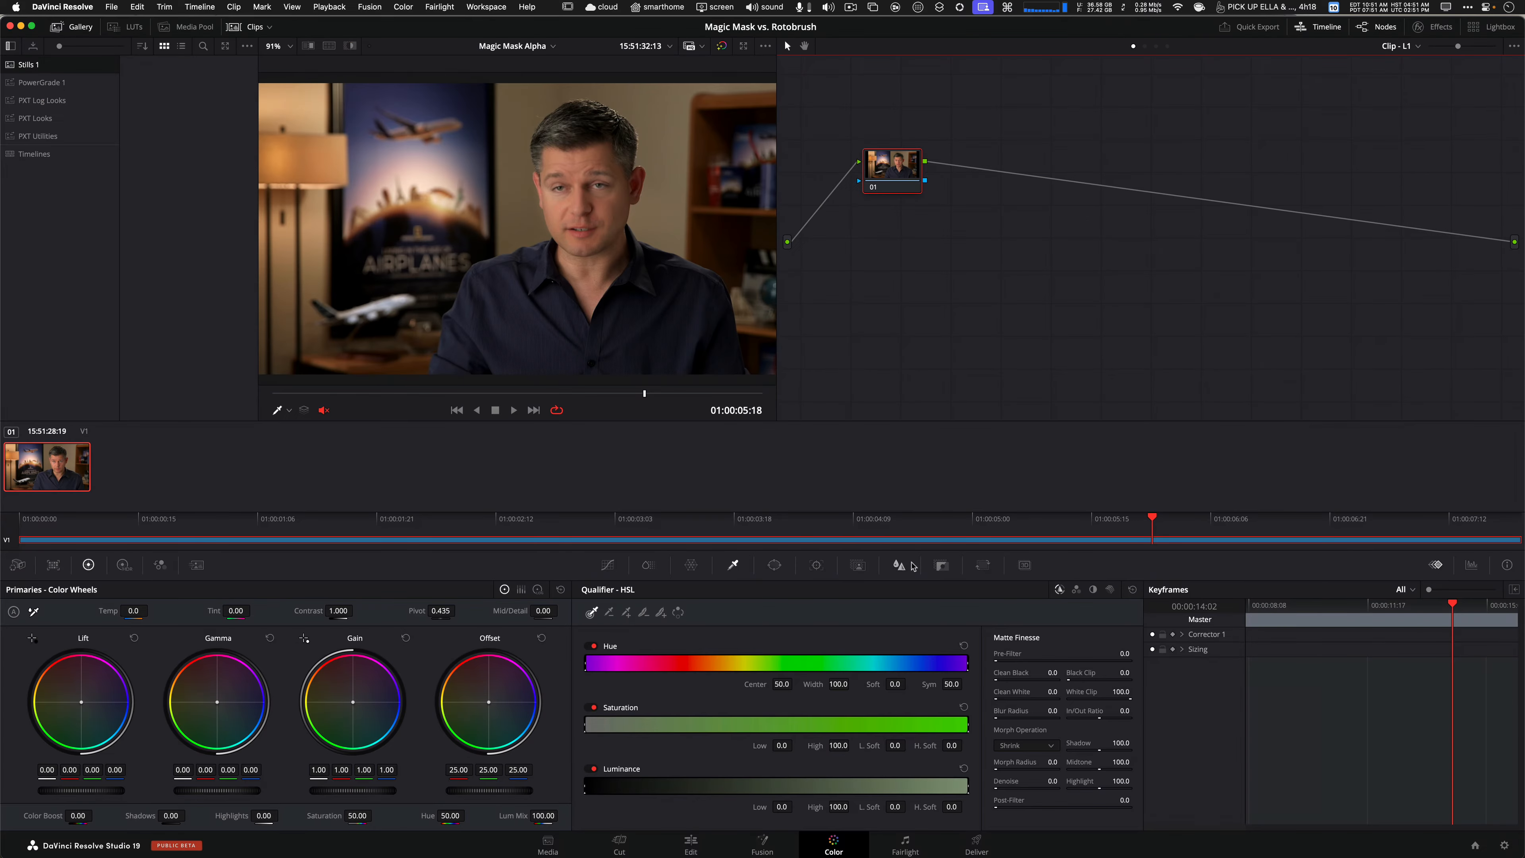
Add a 3D qualifier stroke across the forehead in node 01 and turn off the highlight view.
{"action": "left_click", "coordinate": [1108, 591]}
{"action": "mouse_move", "coordinate": [560, 165]}
{"action": "left_mouse_down"}
{"action": "mouse_move", "coordinate": [609, 167]}
{"action": "mouse_move", "coordinate": [603, 197]}
{"action": "left_mouse_up"}
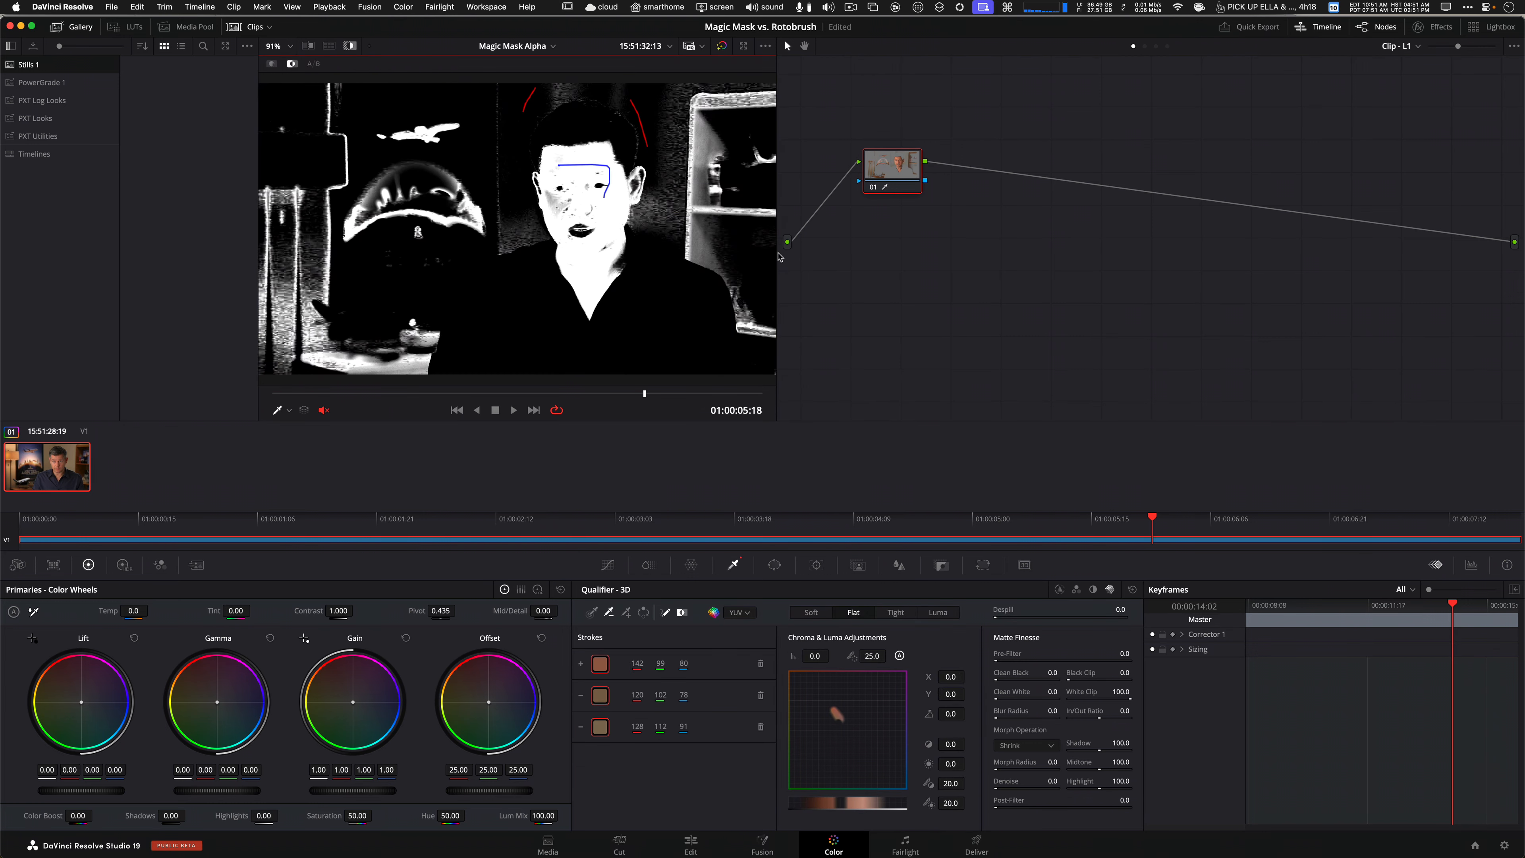
{"action": "key", "text": "shift+h"}
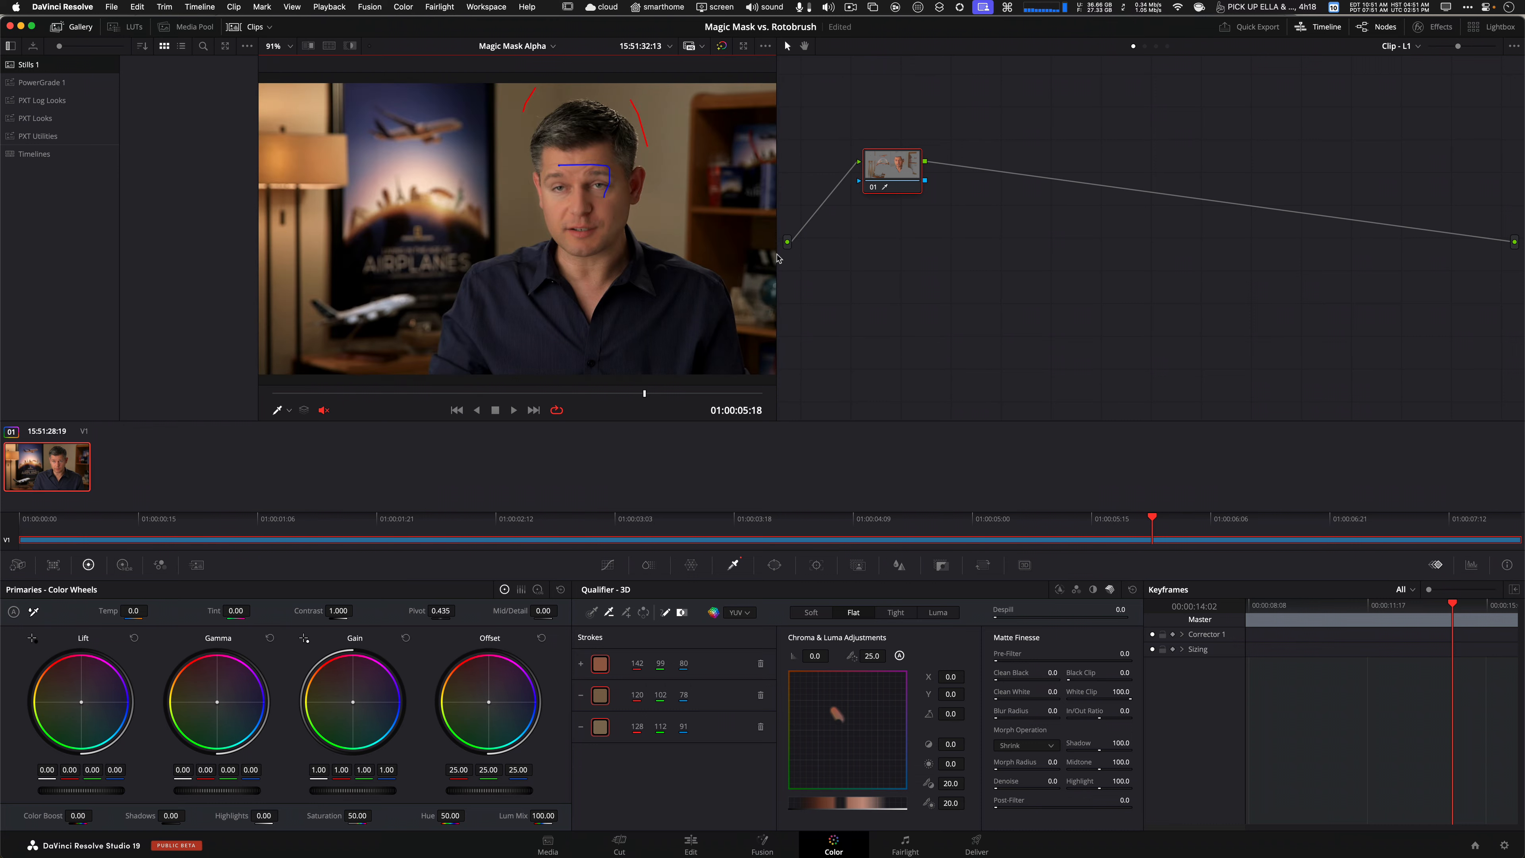
Add an alpha output to the node graph so node 01's key feeds it.
{"action": "right_click", "coordinate": [1092, 250]}
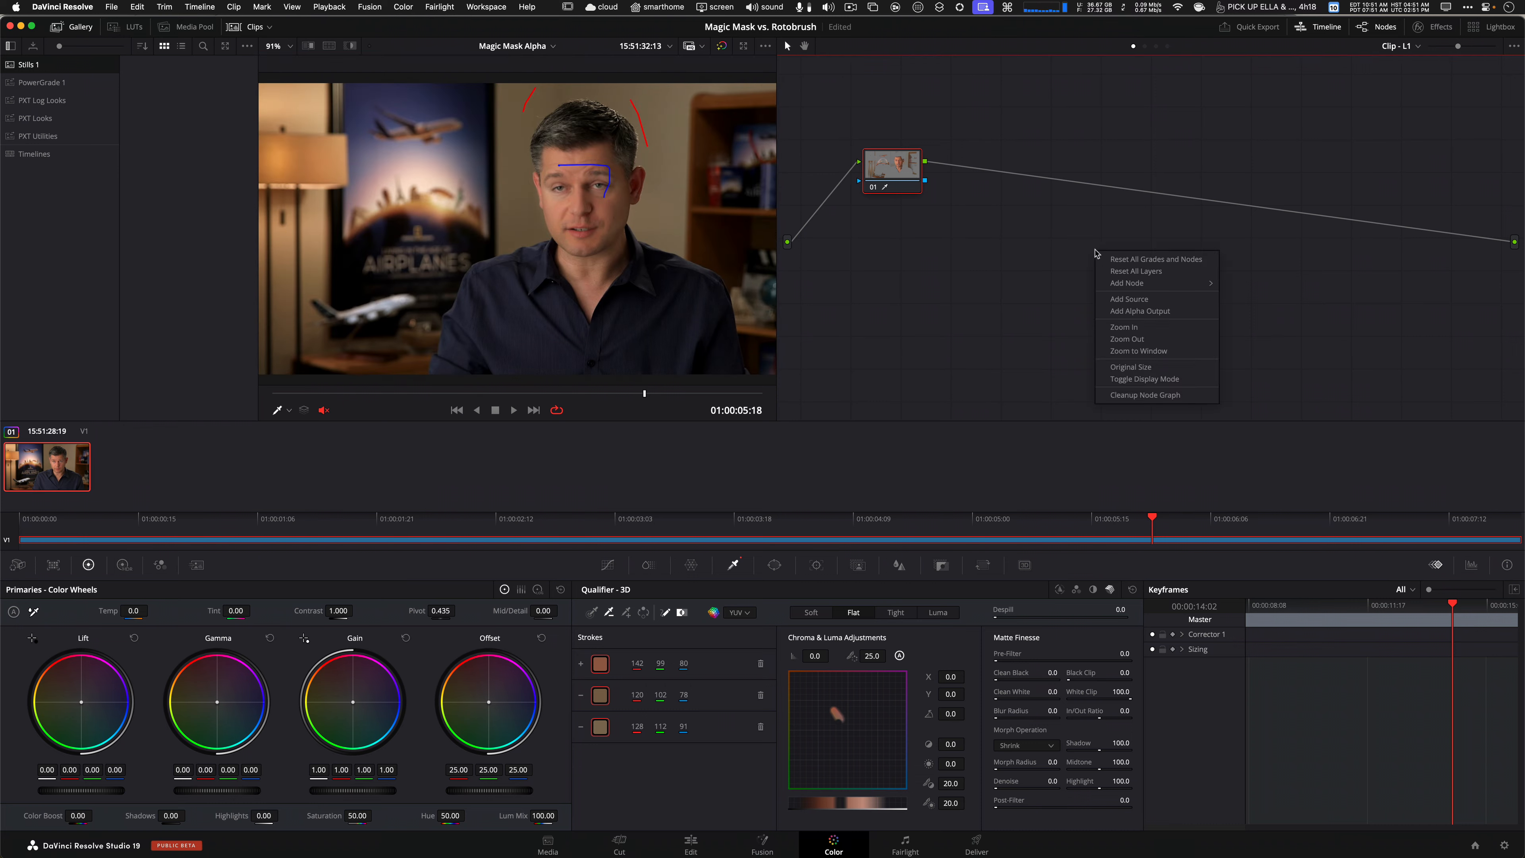
{"action": "left_click", "coordinate": [1143, 319]}
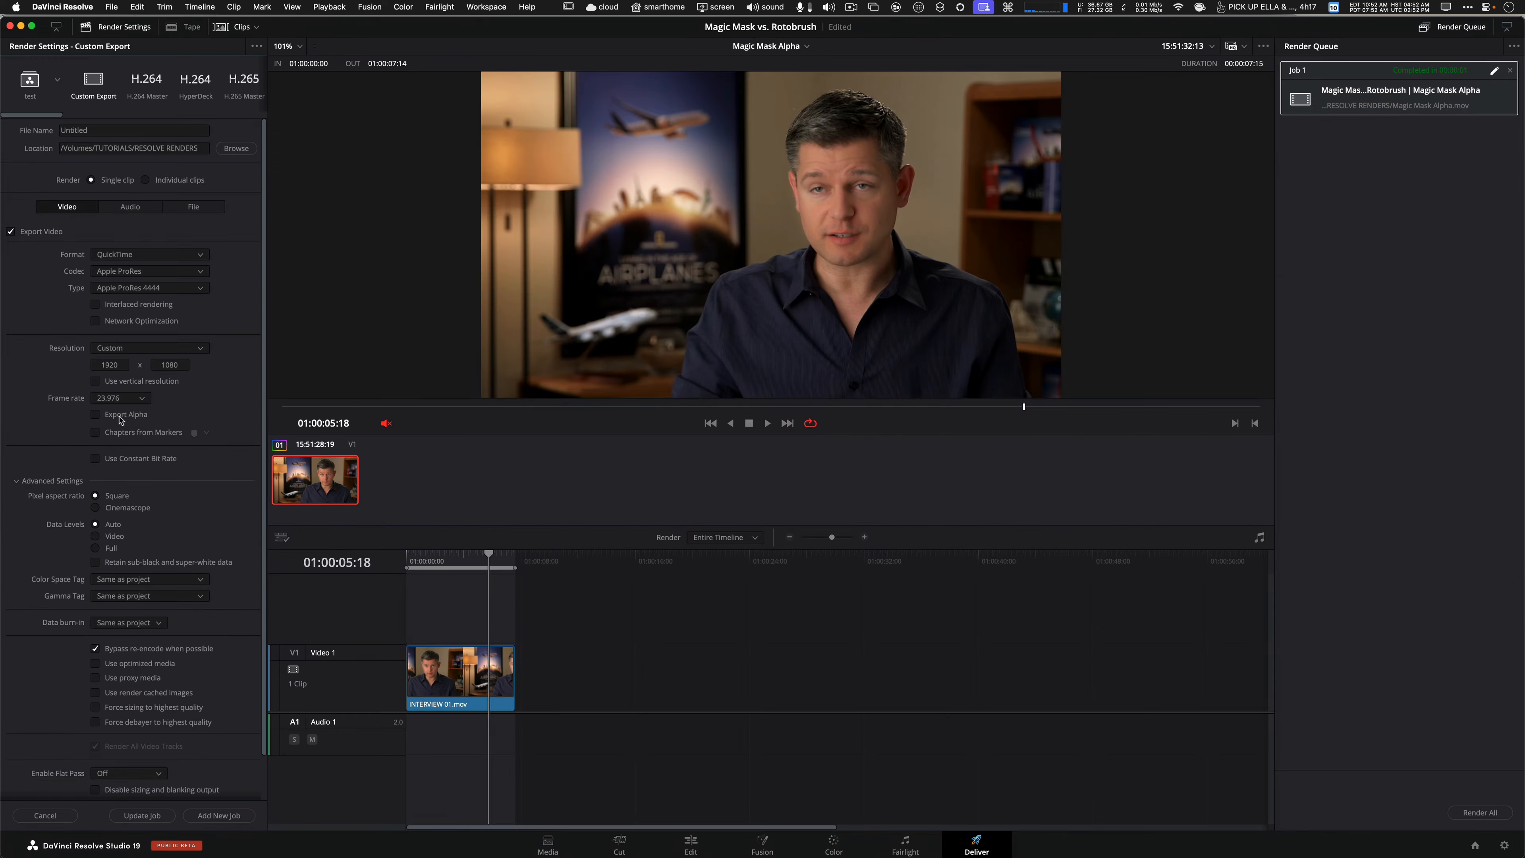
Update the render job with the current settings and render all jobs in the queue.
{"action": "scroll", "coordinate": [204, 470], "scroll_direction": "up", "scroll_amount": 1}
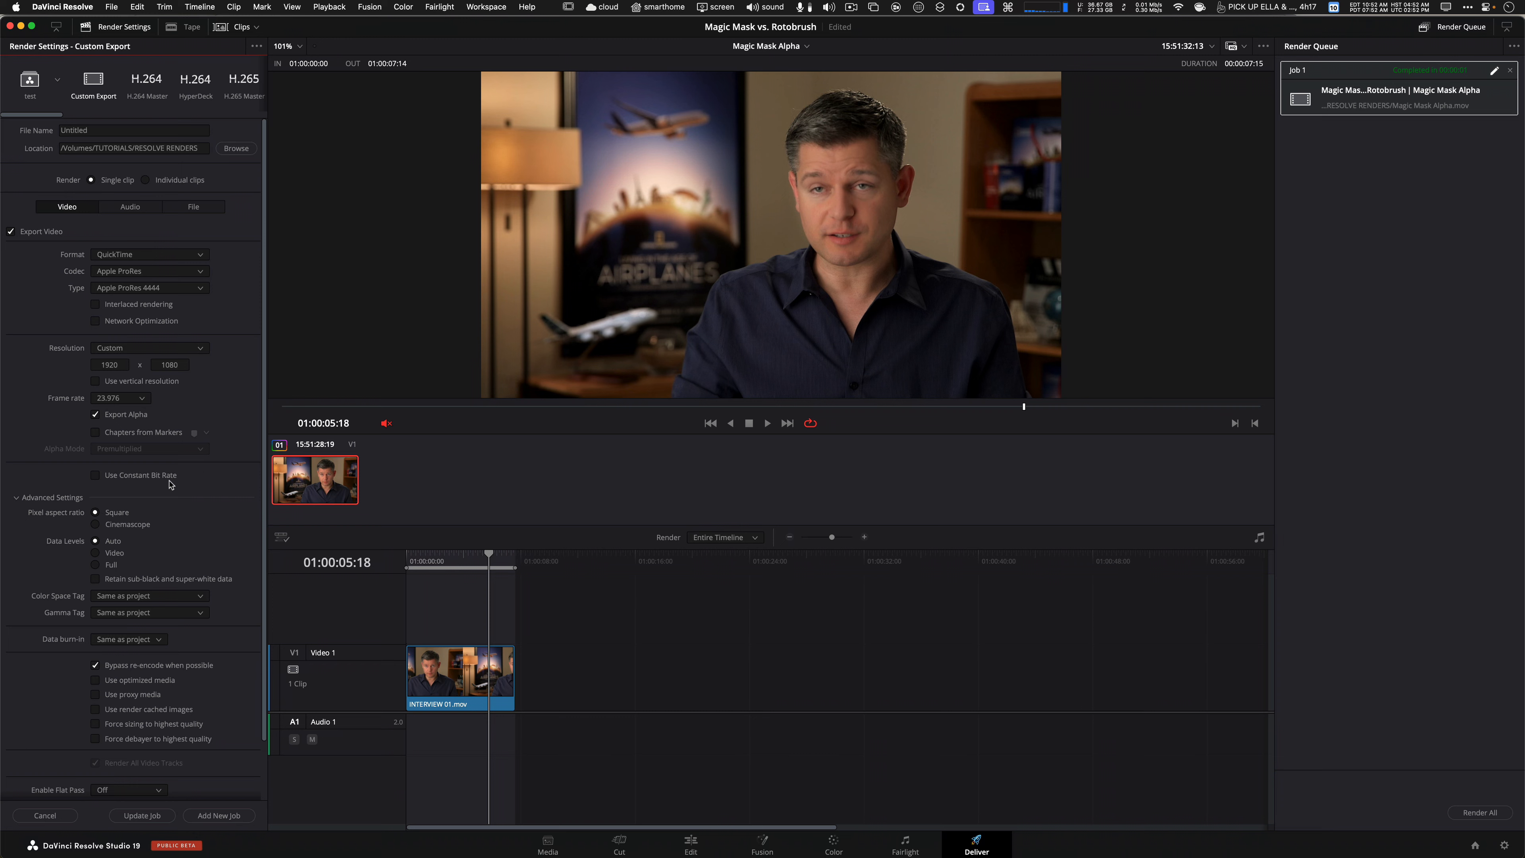
{"action": "left_click", "coordinate": [170, 817]}
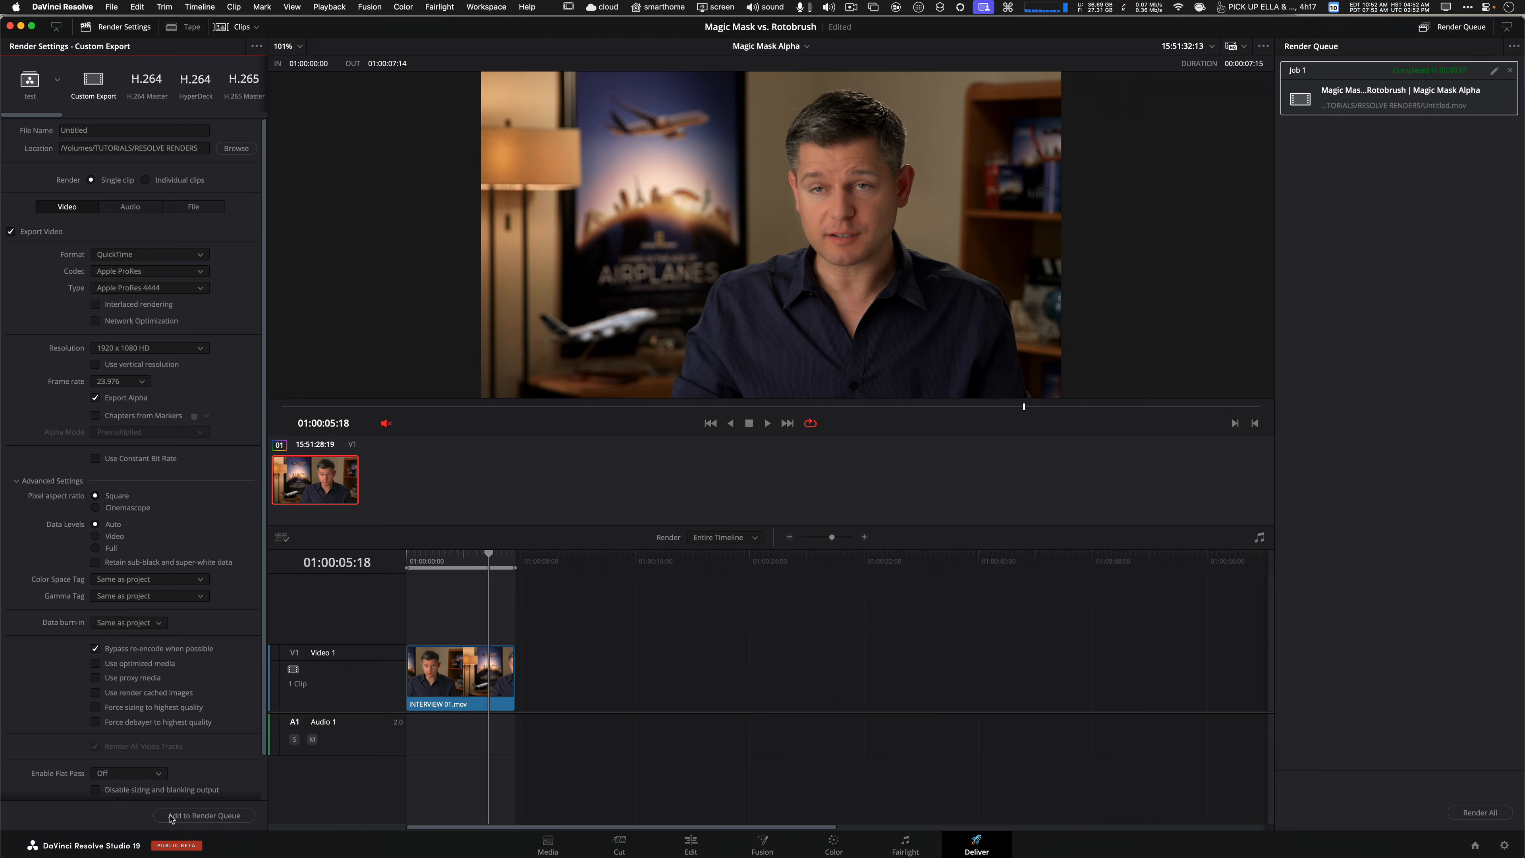
{"action": "left_click", "coordinate": [1480, 812]}
Switch to ForkLift and open the rendered Untitled.mov in the Screen viewer.
{"action": "key", "text": "super+Tab"}
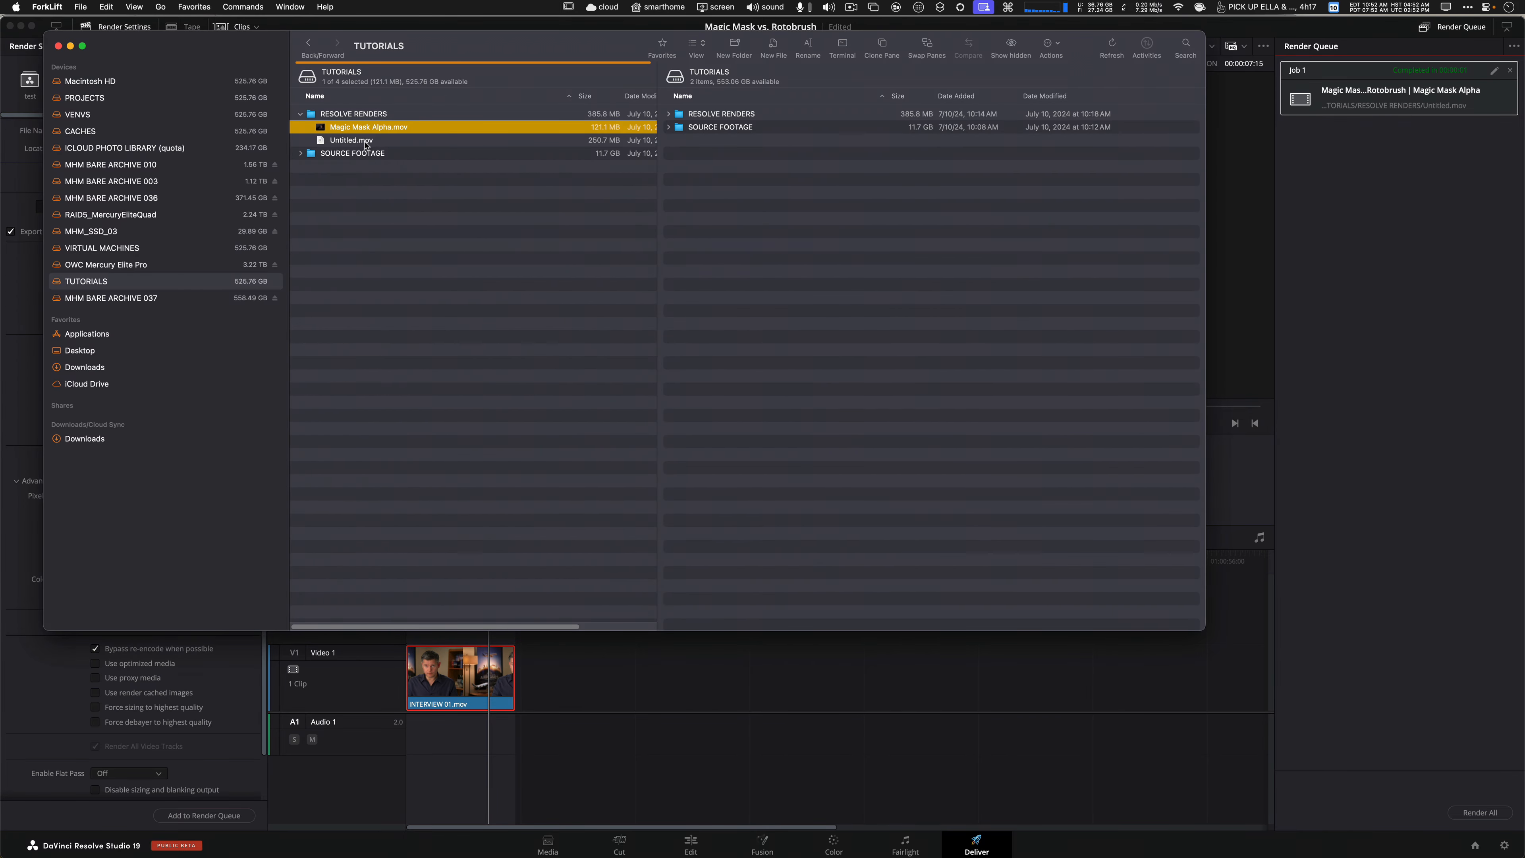
{"action": "left_click", "coordinate": [365, 143]}
{"action": "right_click", "coordinate": [365, 143]}
{"action": "left_click", "coordinate": [392, 179]}
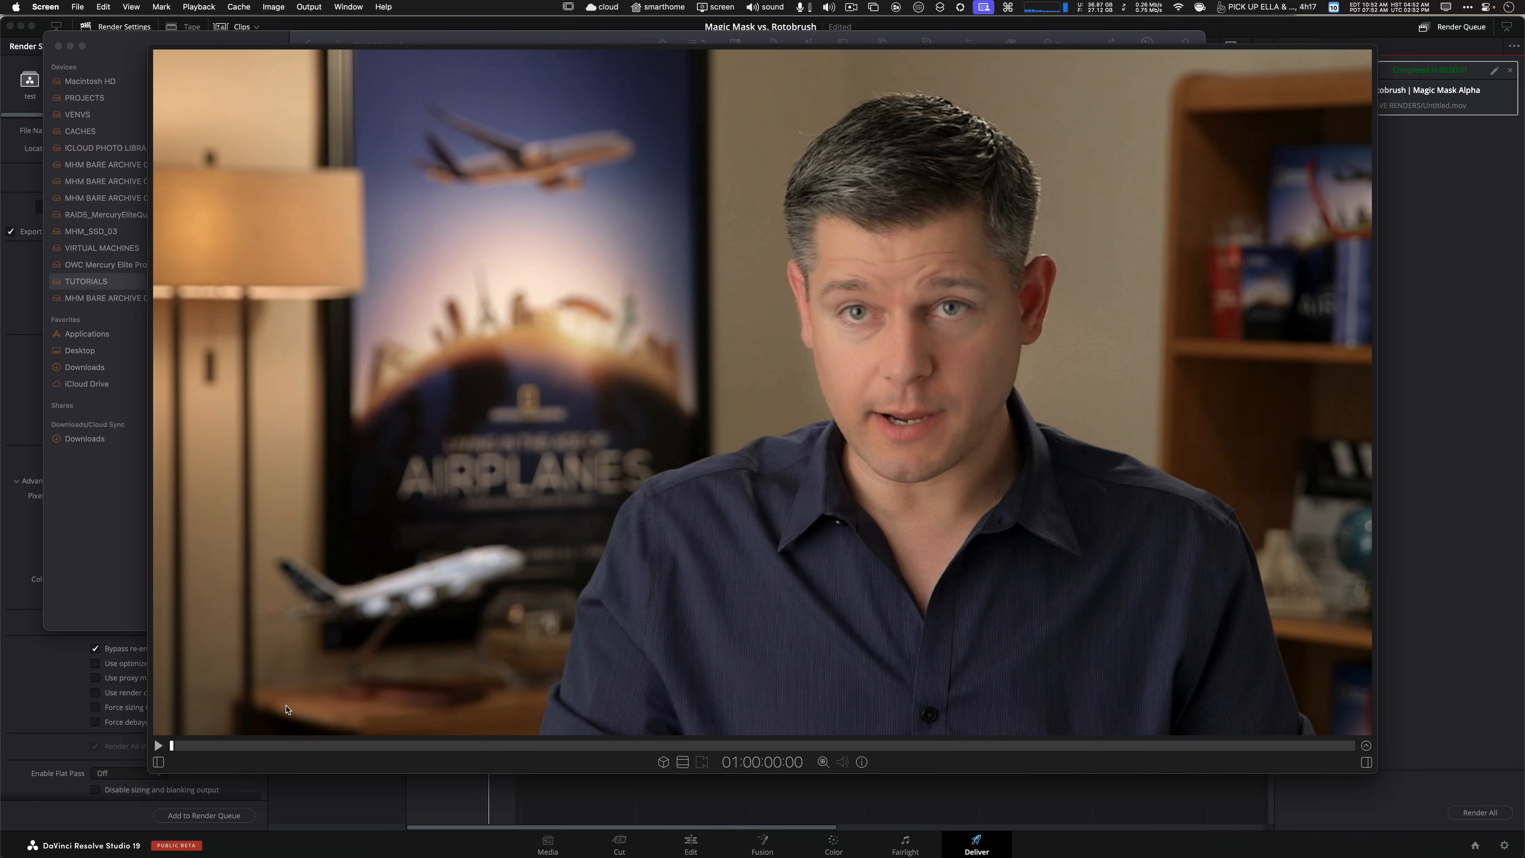
Isolate the rendered clip's alpha channel, scrub through it, change the isolated channel, and quit the viewer.
{"action": "left_click", "coordinate": [273, 6]}
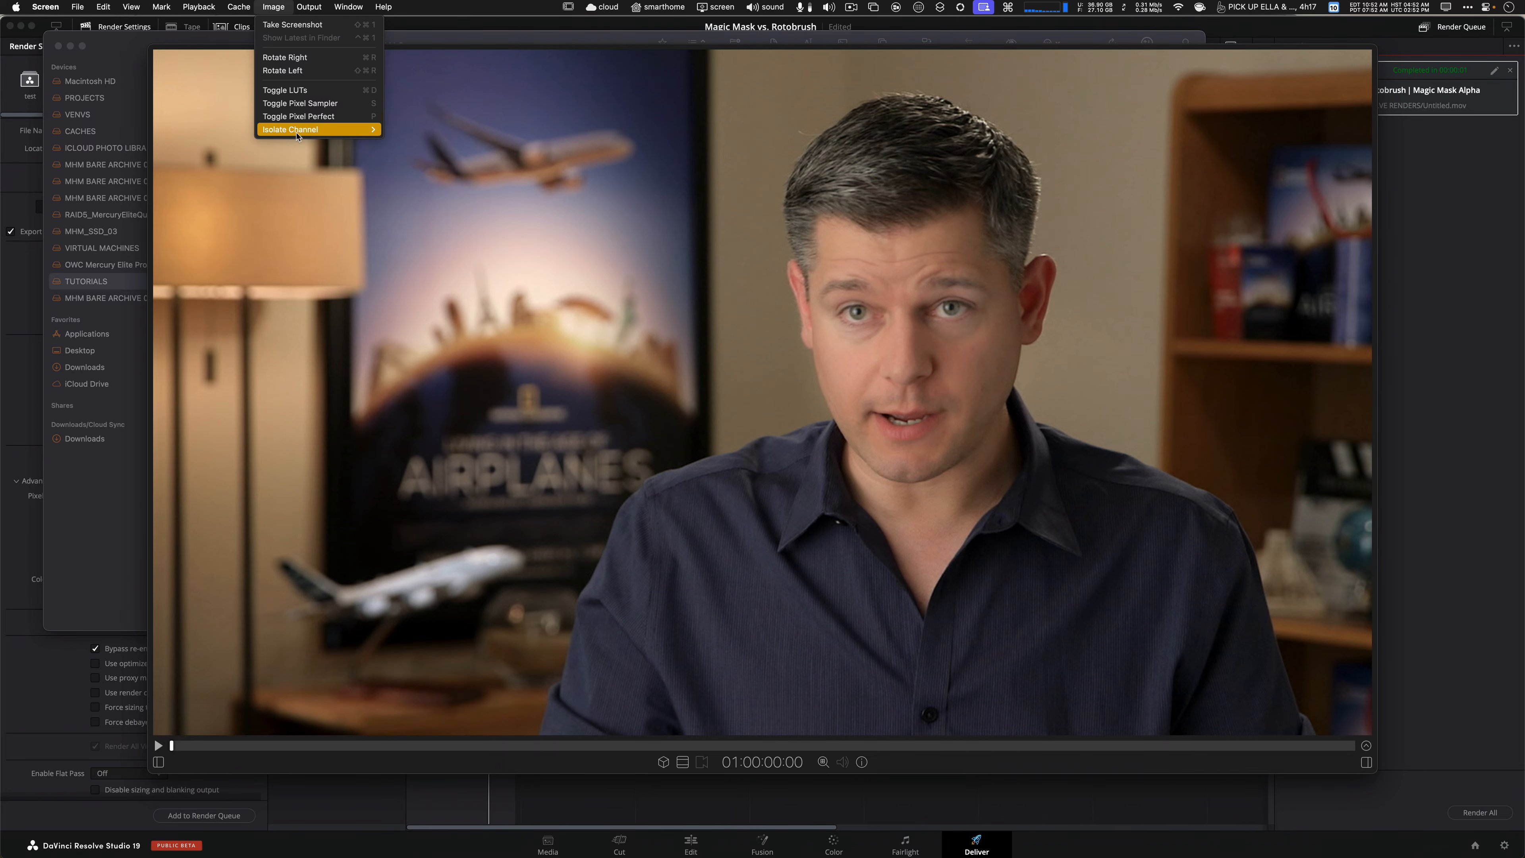
{"action": "mouse_move", "coordinate": [295, 131]}
{"action": "left_click", "coordinate": [399, 182]}
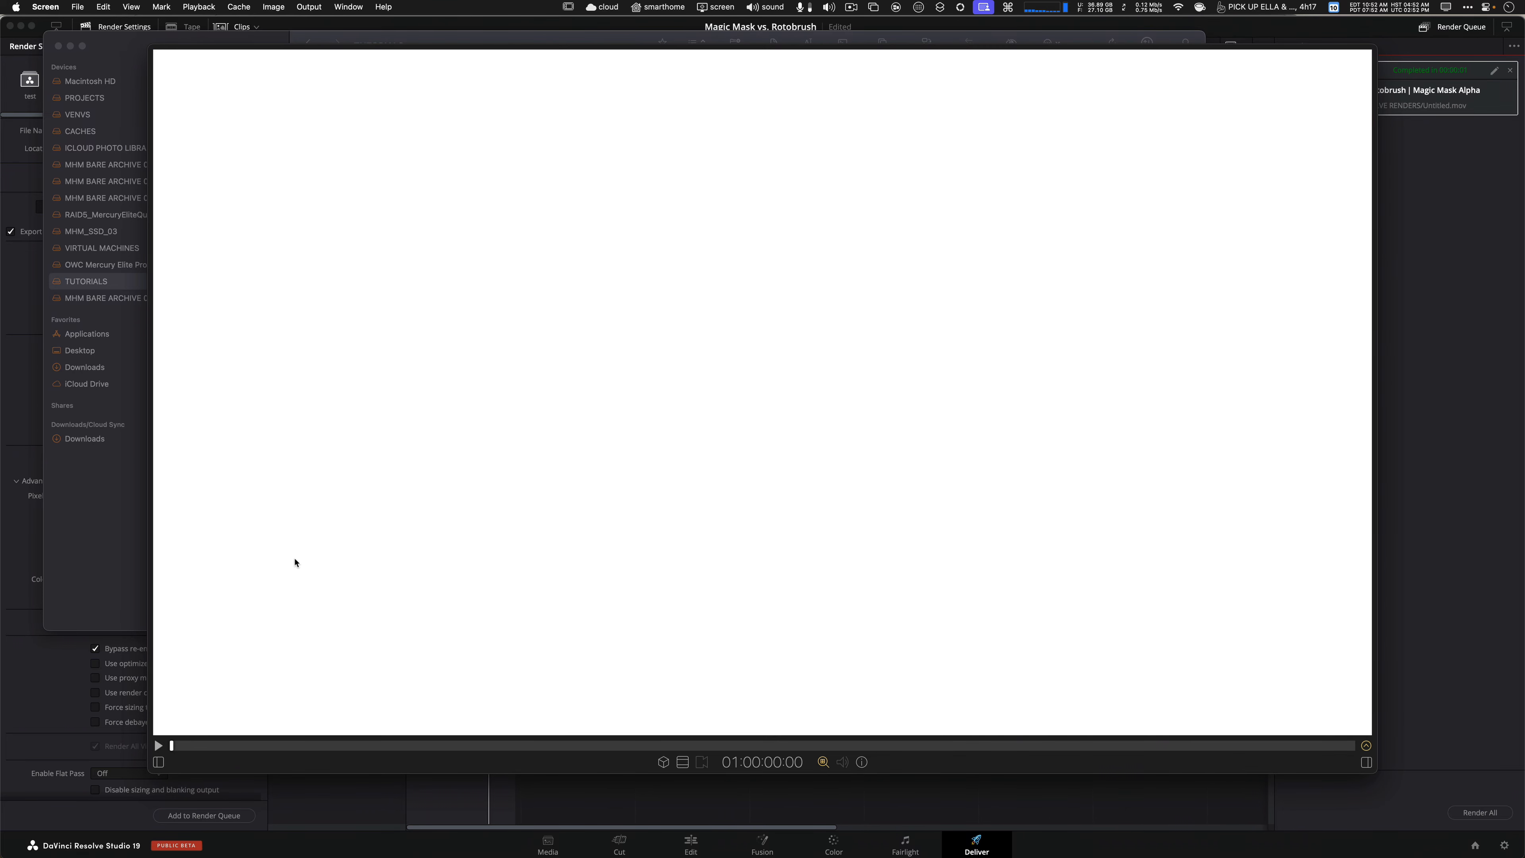
{"action": "left_click", "coordinate": [307, 745]}
{"action": "left_click_drag", "start_coordinate": [319, 739], "coordinate": [287, 692]}
{"action": "left_click", "coordinate": [273, 6]}
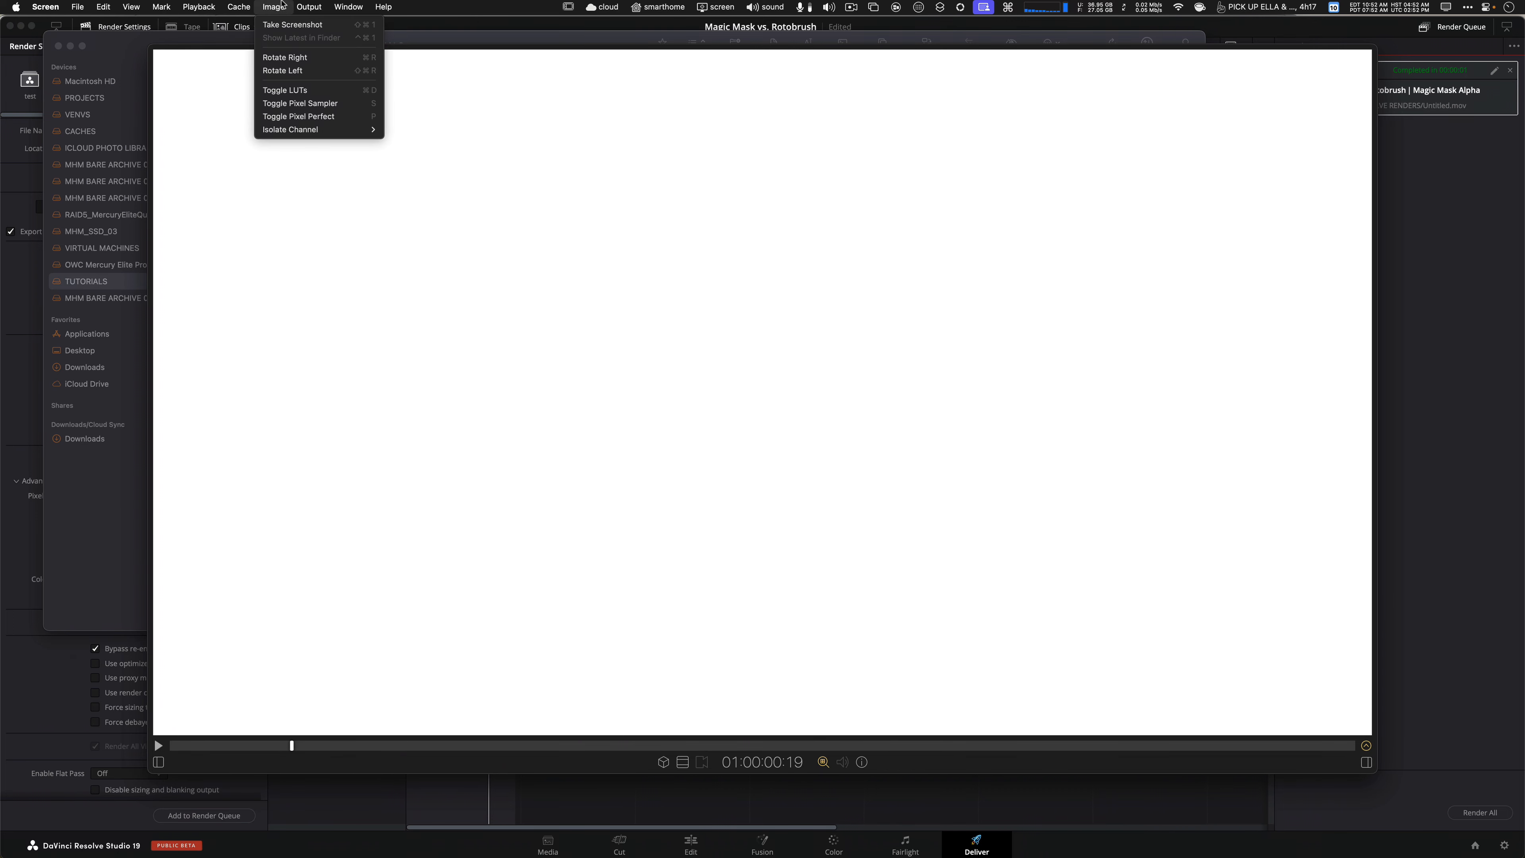
{"action": "mouse_move", "coordinate": [318, 129]}
{"action": "left_click", "coordinate": [416, 131]}
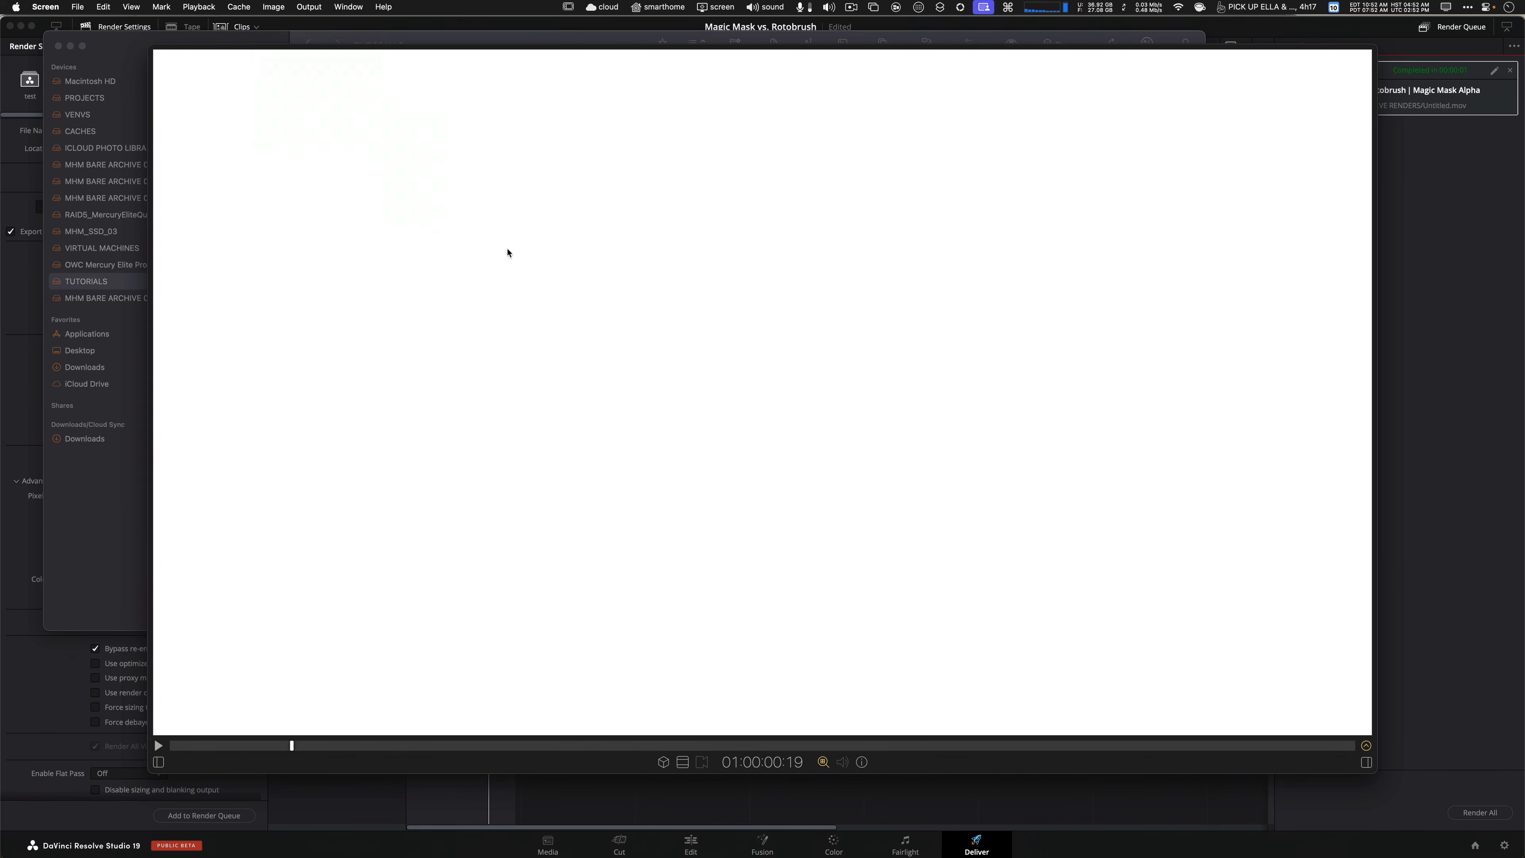
{"action": "key", "text": "super+q"}
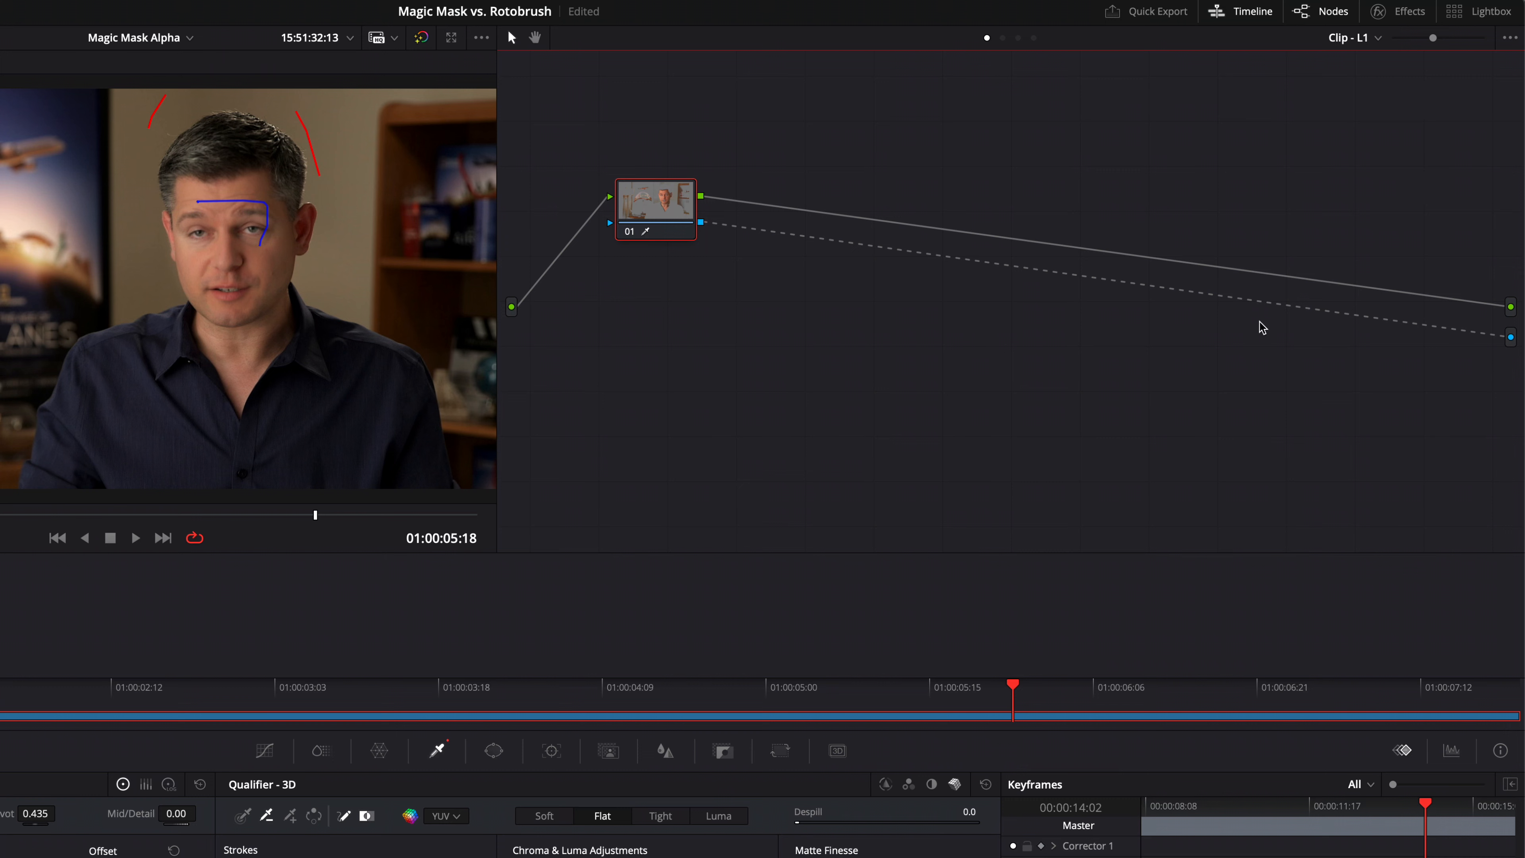
Switch to layer L2 and move its node 01 lower in the node graph.
{"action": "left_click", "coordinate": [1348, 37]}
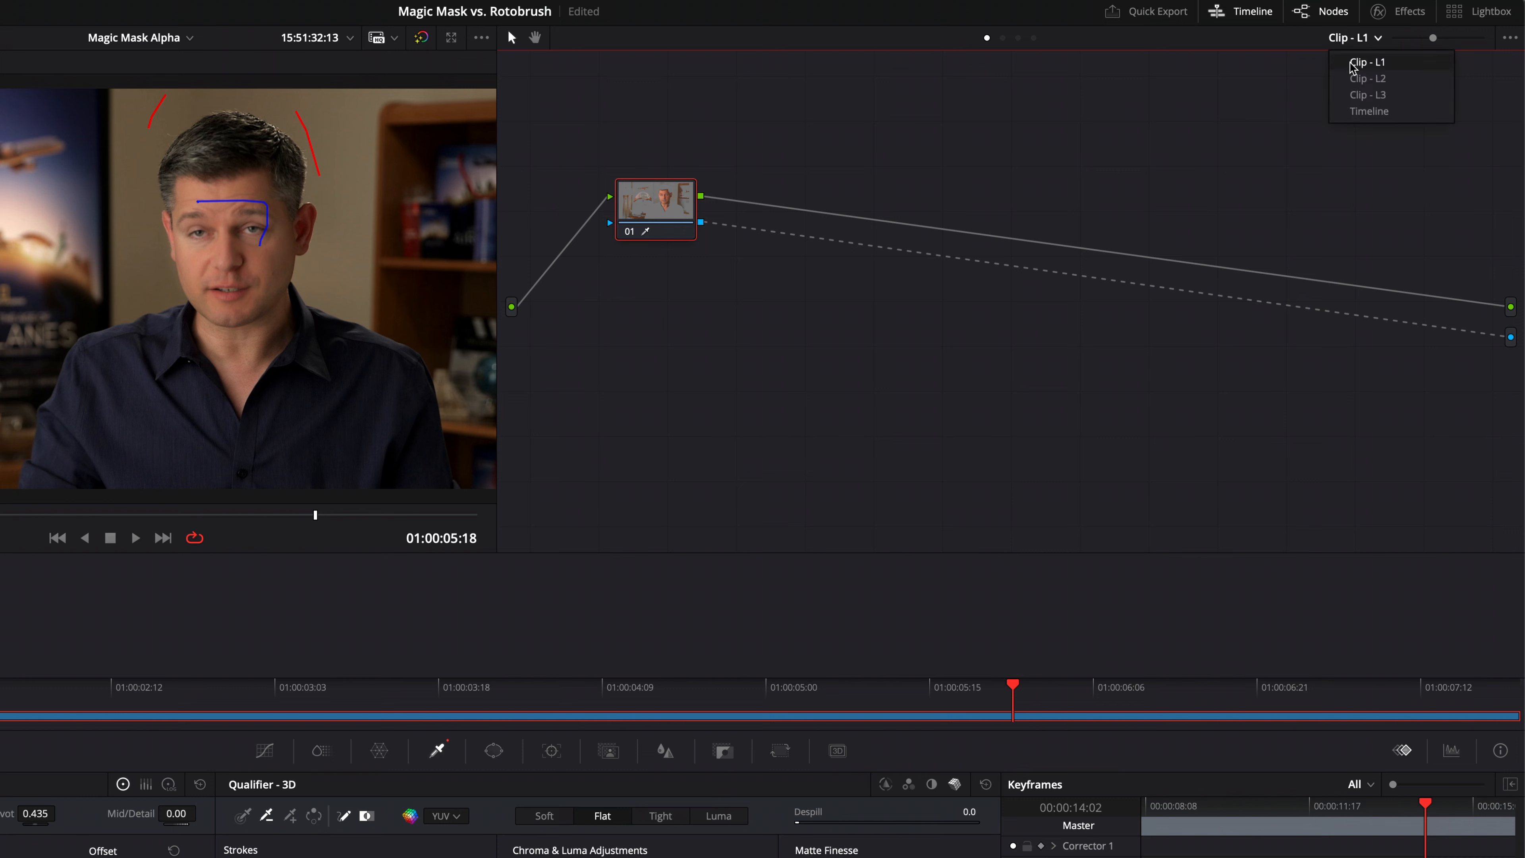
{"action": "left_click", "coordinate": [1359, 80]}
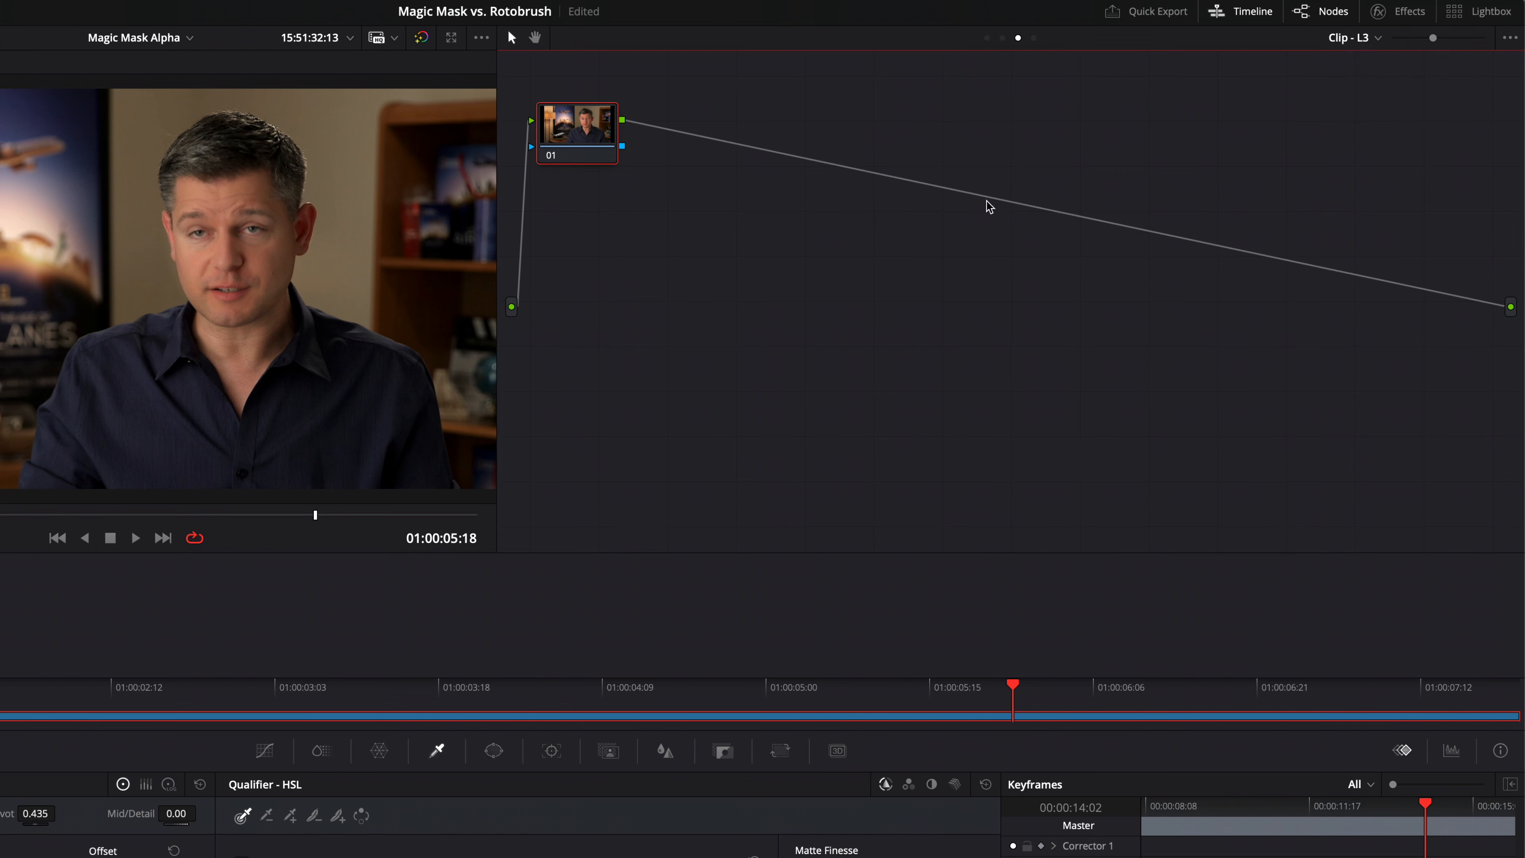
{"action": "left_click", "coordinate": [1353, 37]}
{"action": "left_click", "coordinate": [1365, 78]}
{"action": "key", "text": "alt+shift+h"}
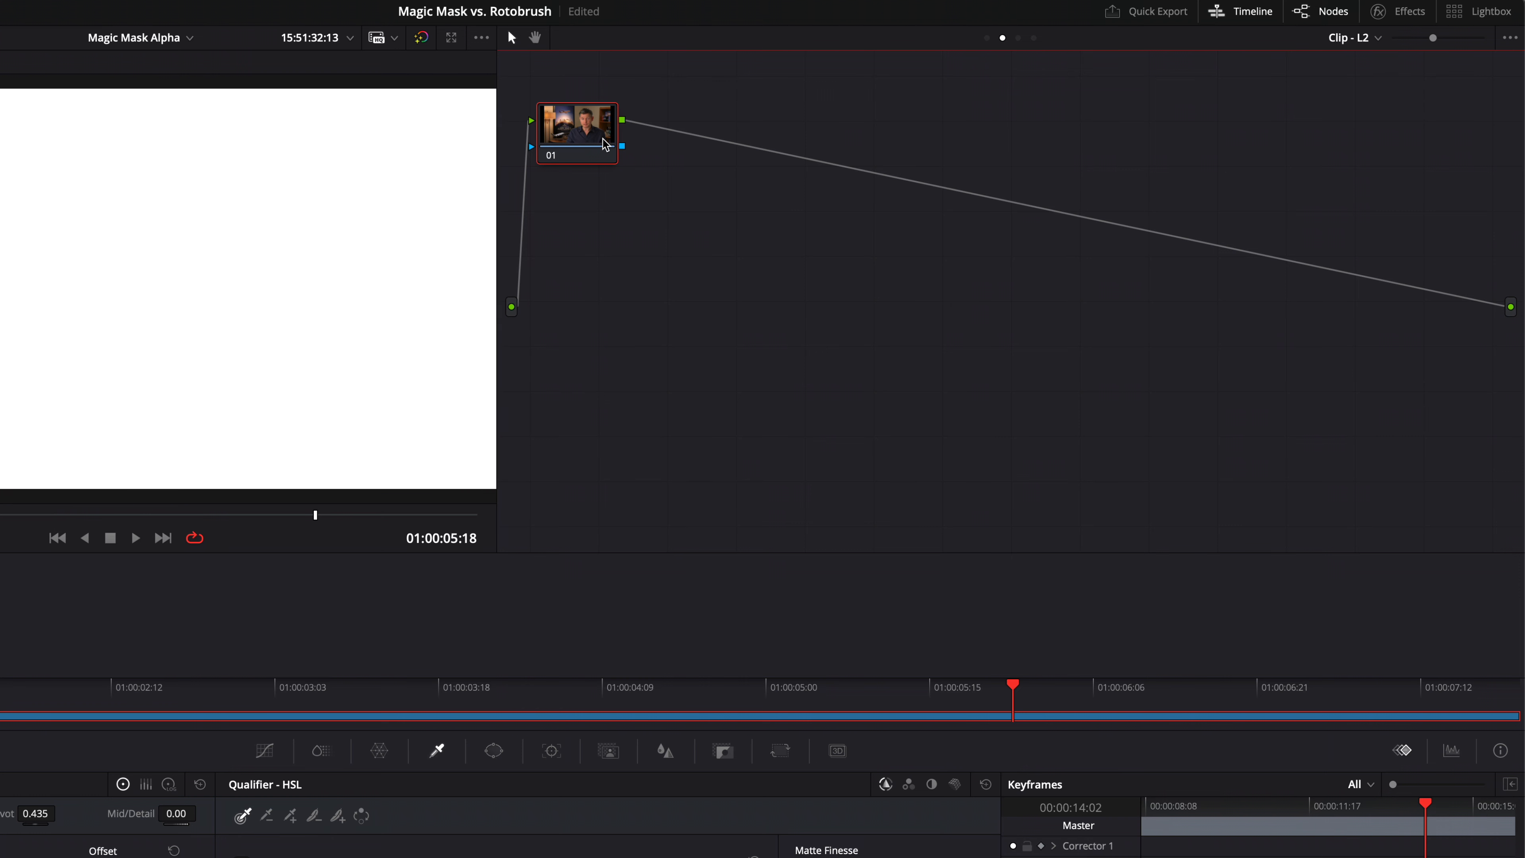
{"action": "key", "text": "alt+shift+h"}
{"action": "left_click_drag", "start_coordinate": [605, 145], "coordinate": [674, 262]}
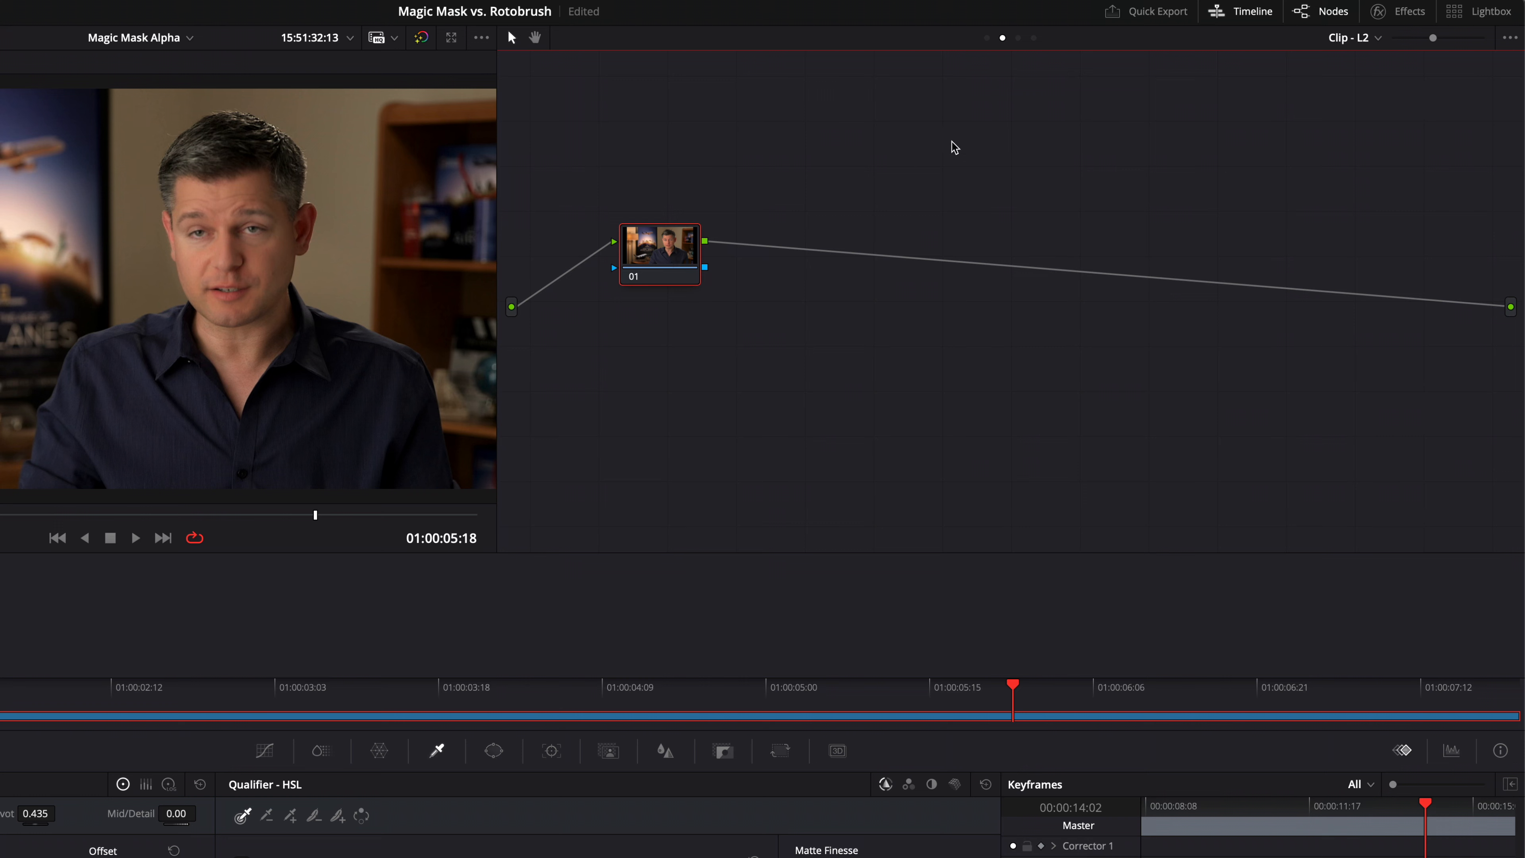
Switch to layer L1 and back to L2 to compare their node graphs.
{"action": "left_click", "coordinate": [1352, 38]}
{"action": "left_click", "coordinate": [1355, 59]}
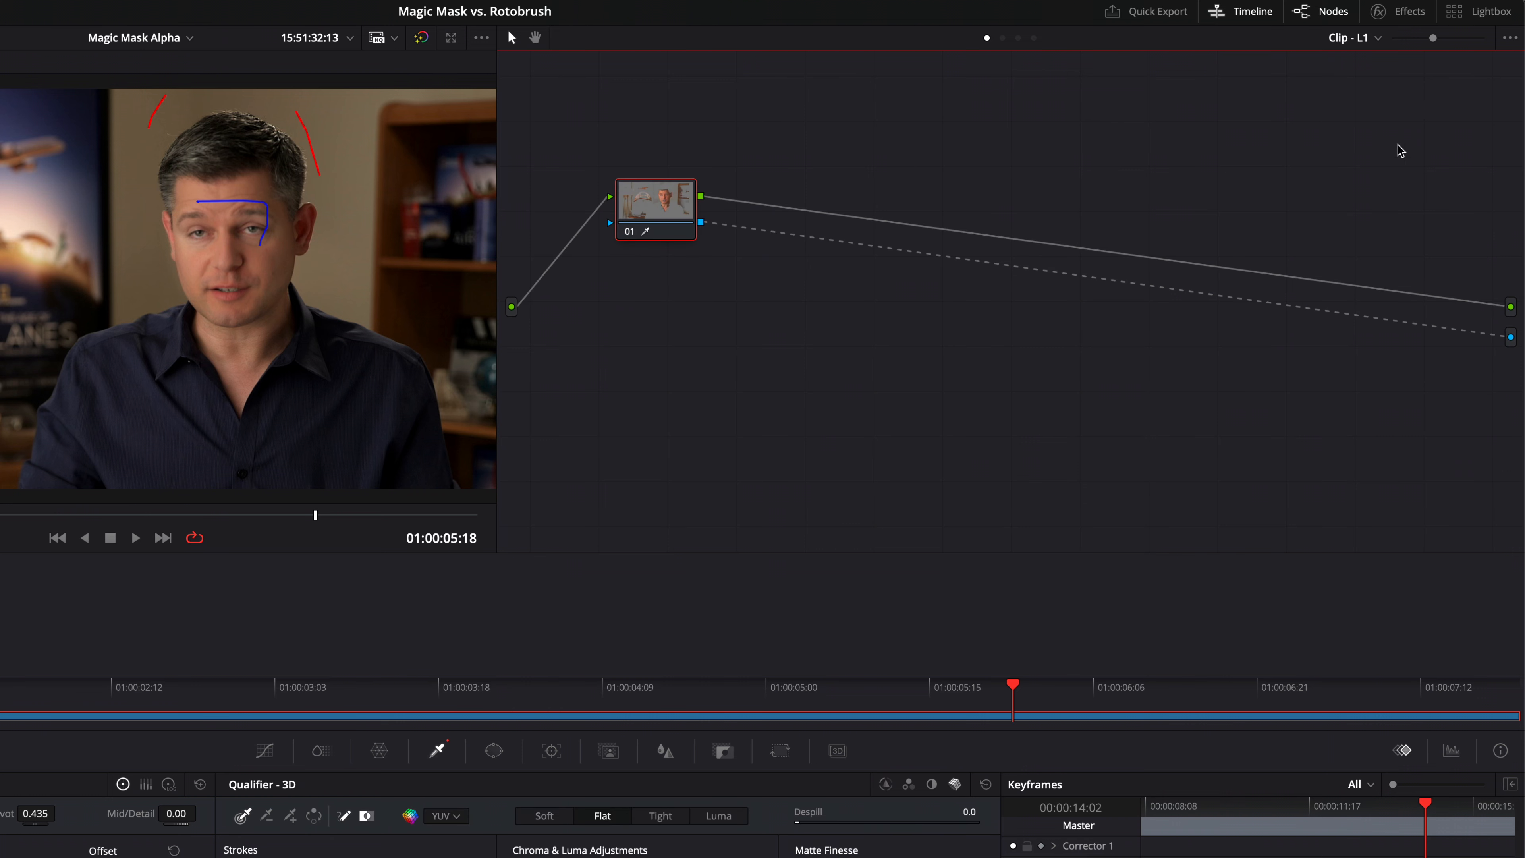
{"action": "left_click", "coordinate": [1352, 38]}
{"action": "left_click", "coordinate": [1356, 77]}
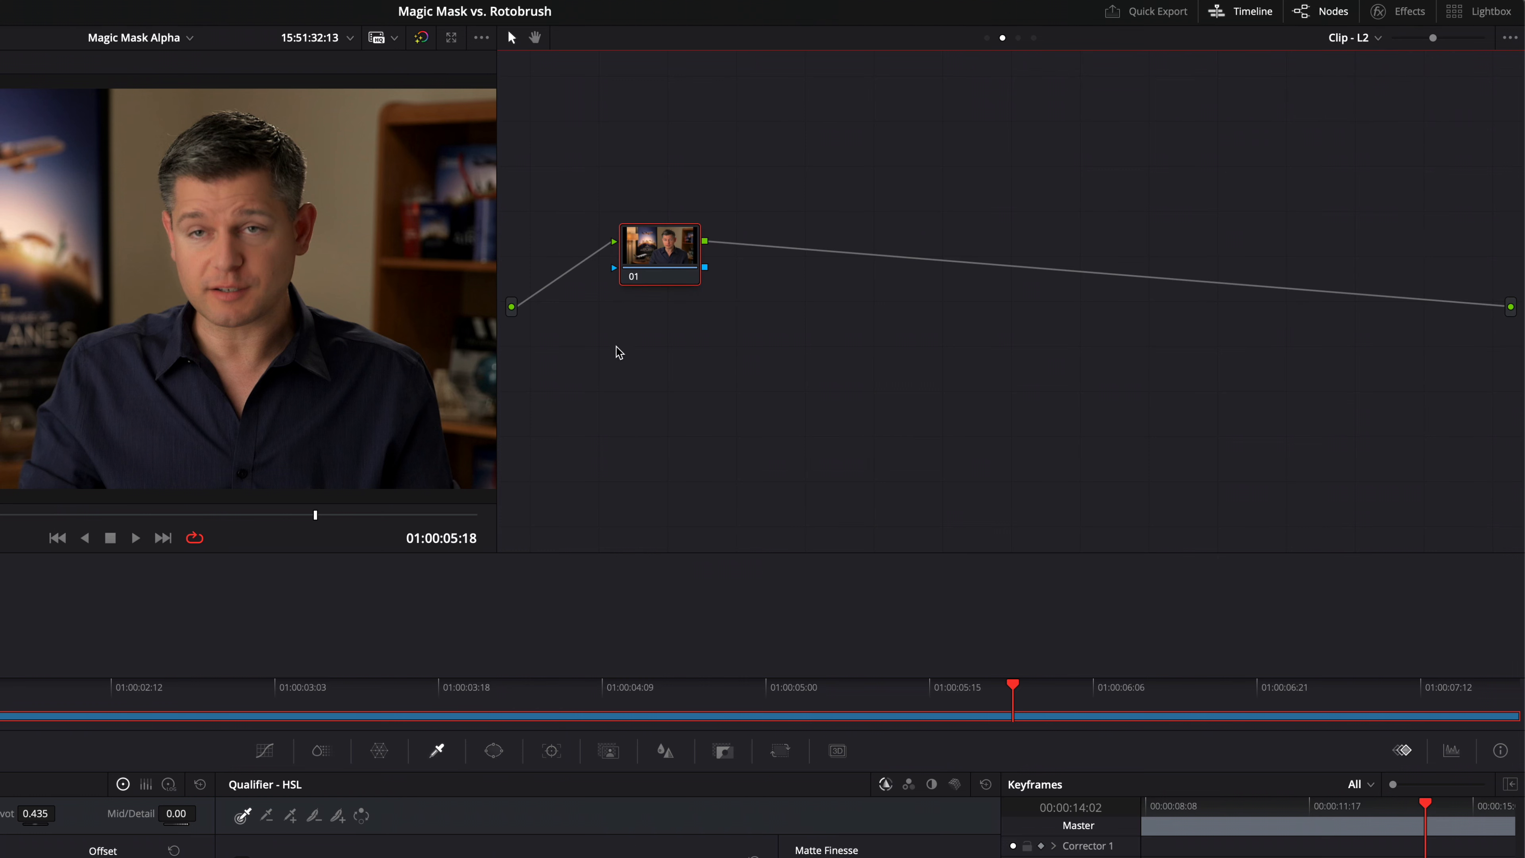
Add a second source input to layer L2's node graph.
{"action": "right_click", "coordinate": [538, 349]}
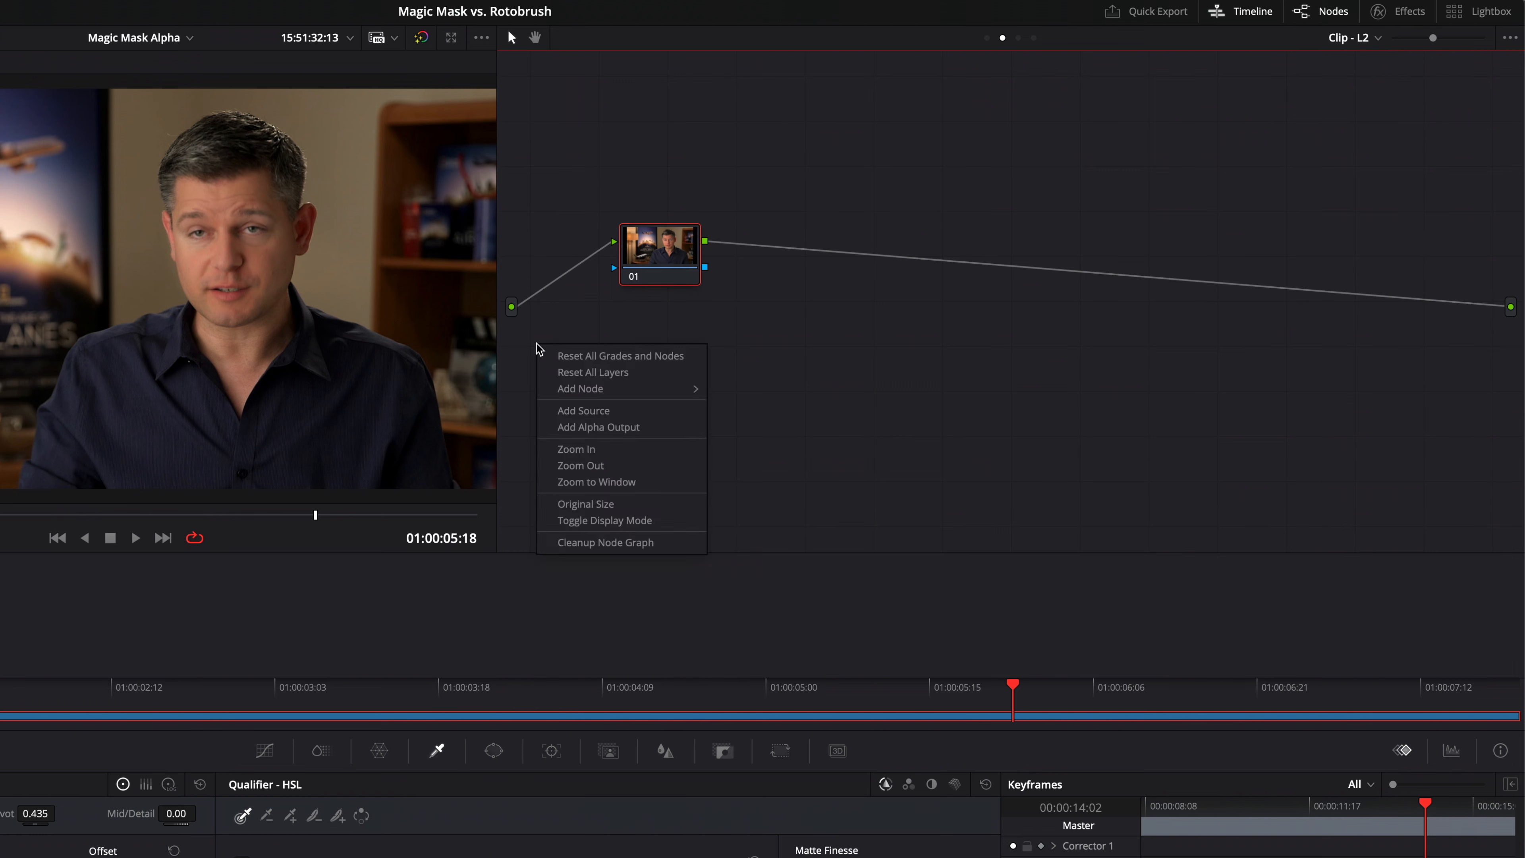
{"action": "left_click", "coordinate": [660, 414]}
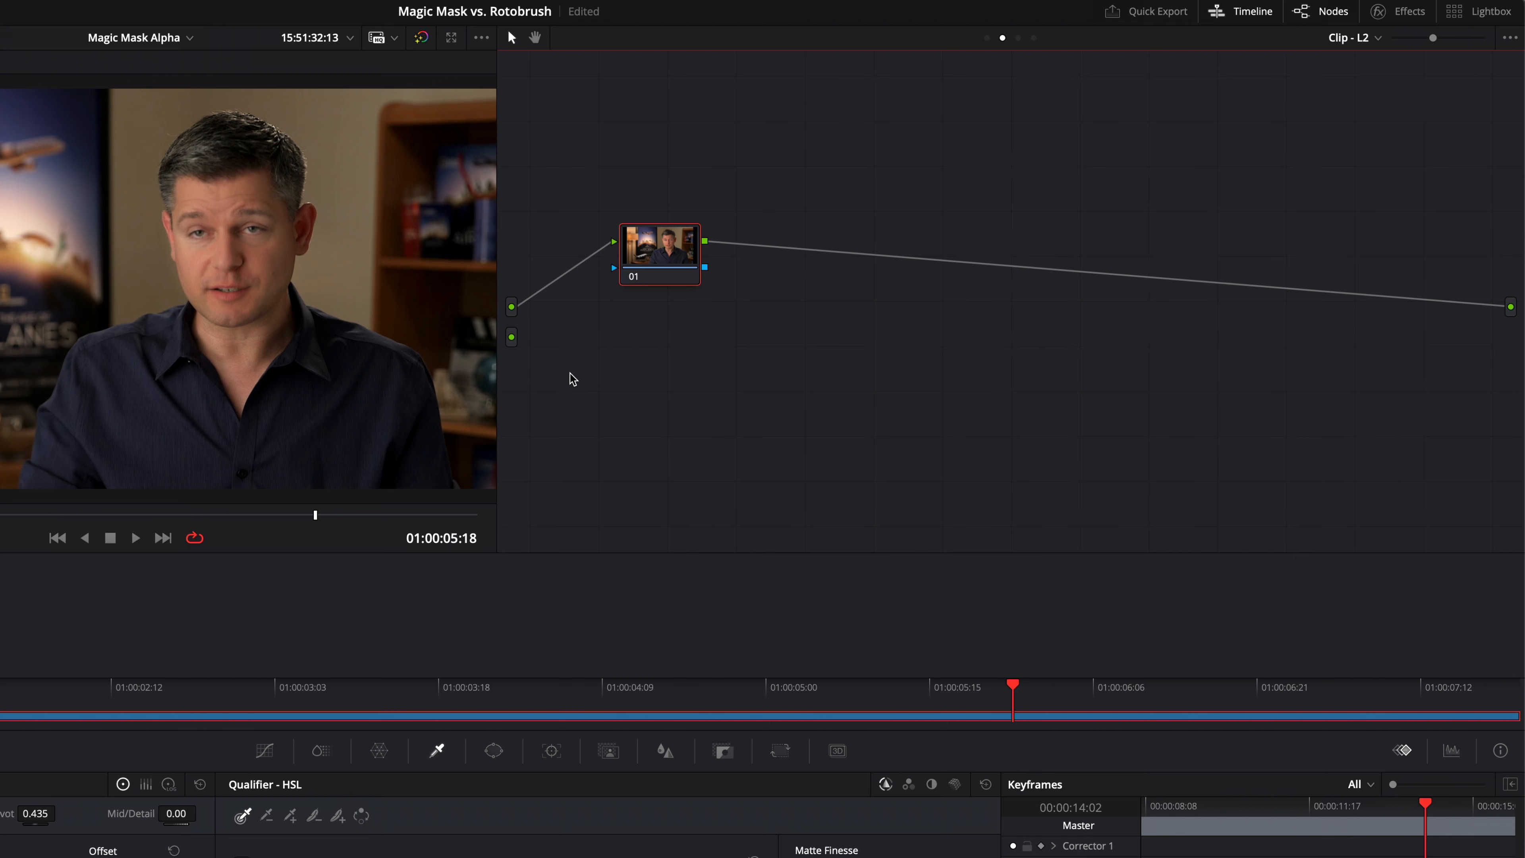
{"action": "right_click", "coordinate": [544, 348]}
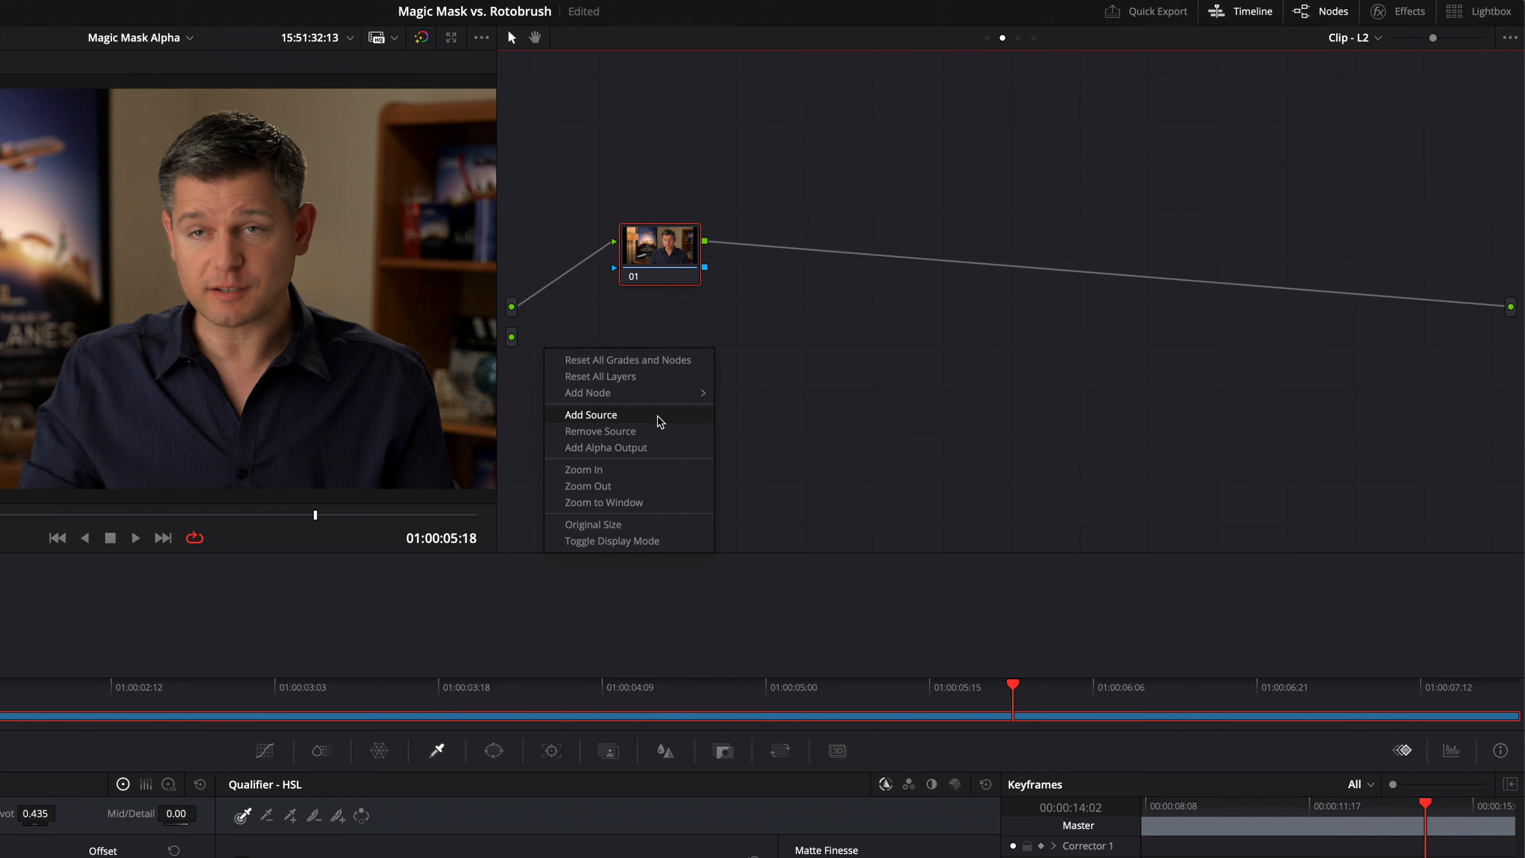
{"action": "left_click", "coordinate": [548, 319]}
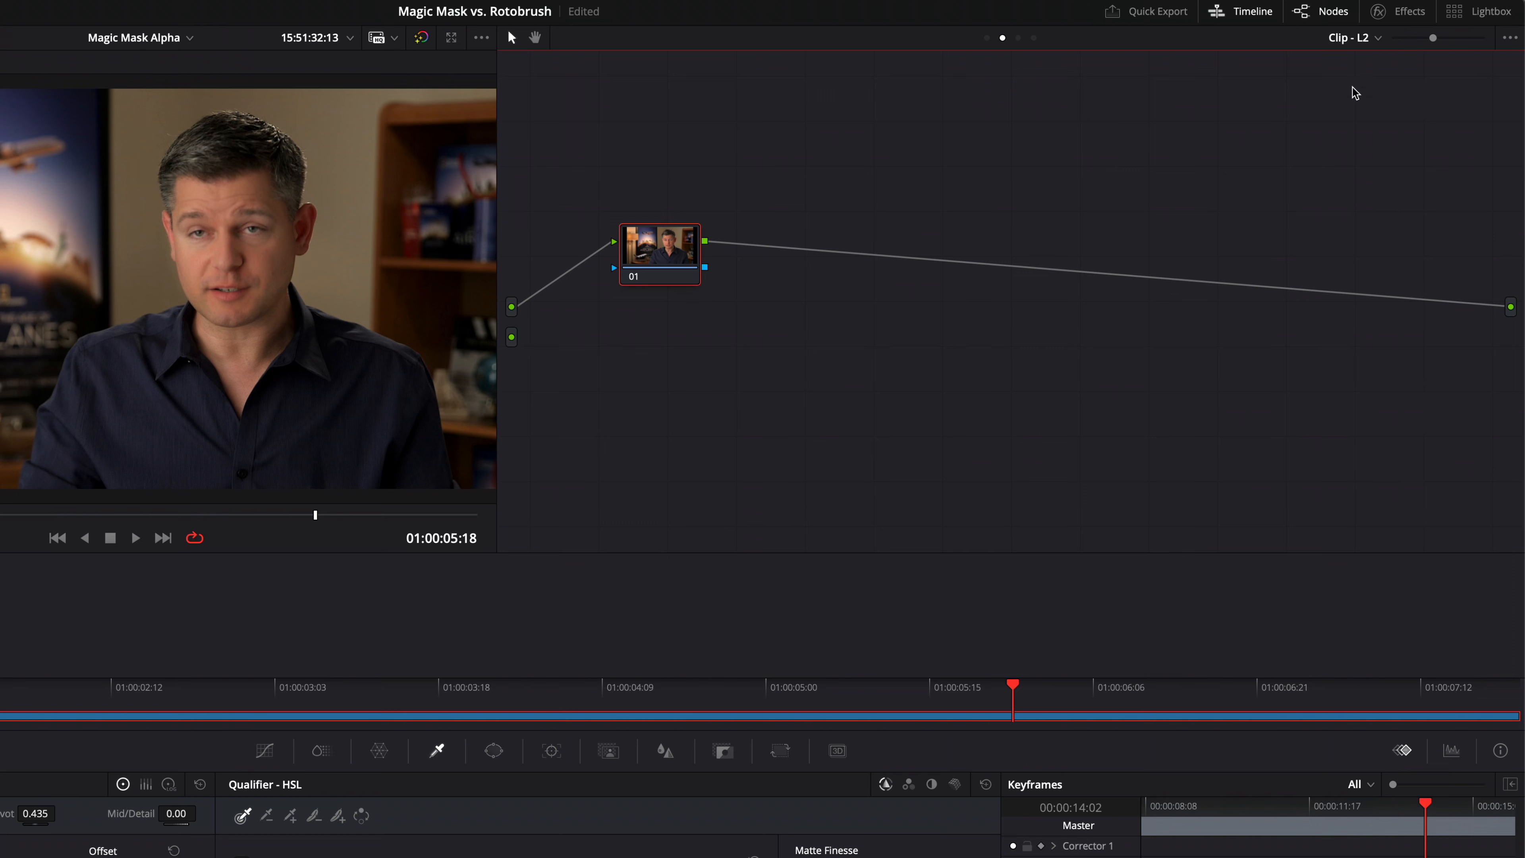
Look at layer L1's node graph once more, then return to layer L2.
{"action": "left_click", "coordinate": [1358, 40]}
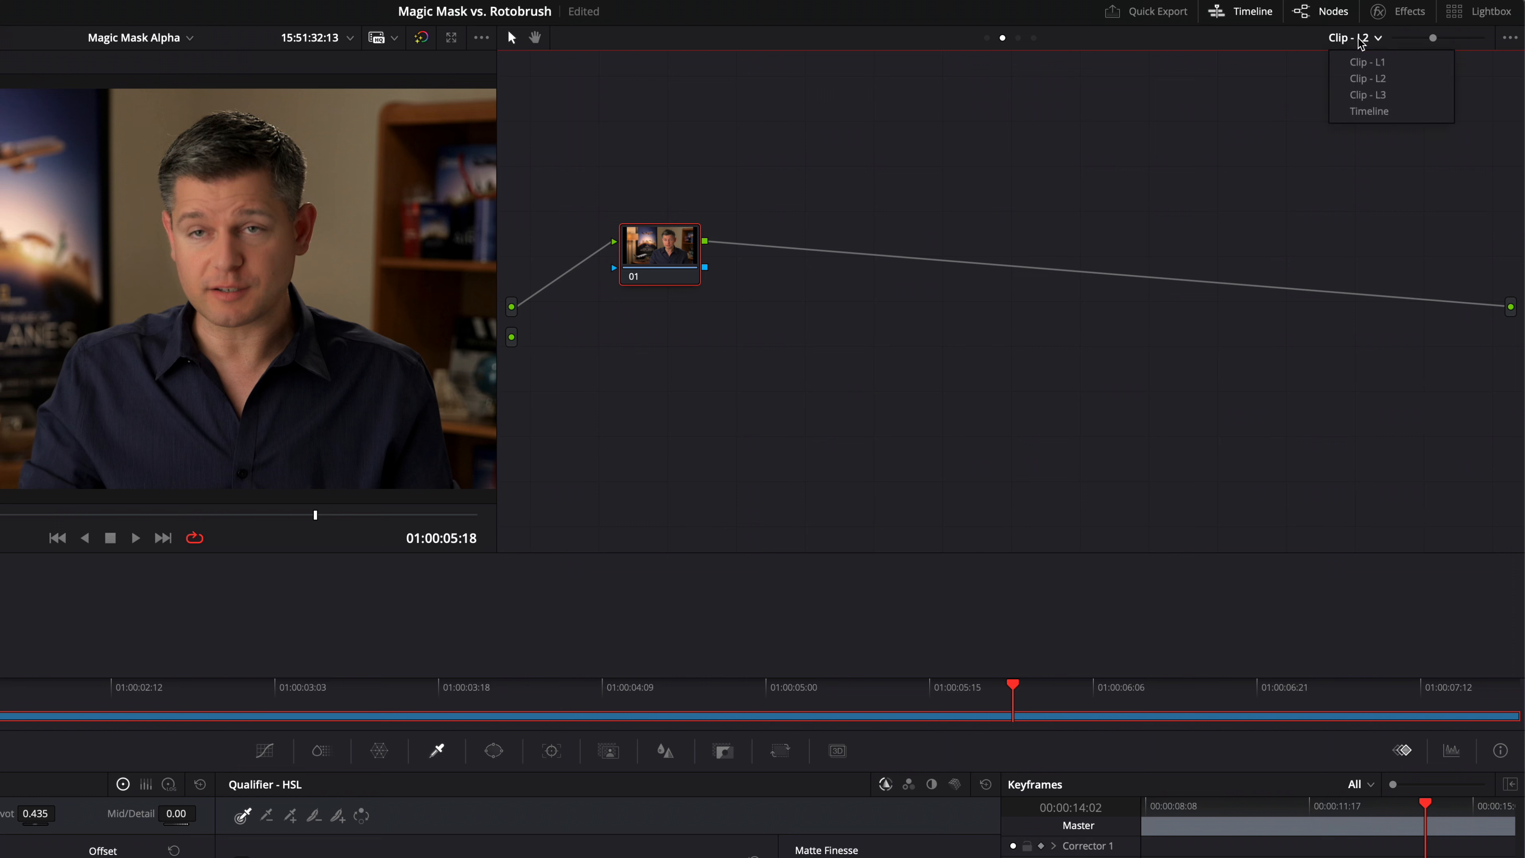
{"action": "left_click", "coordinate": [1364, 62]}
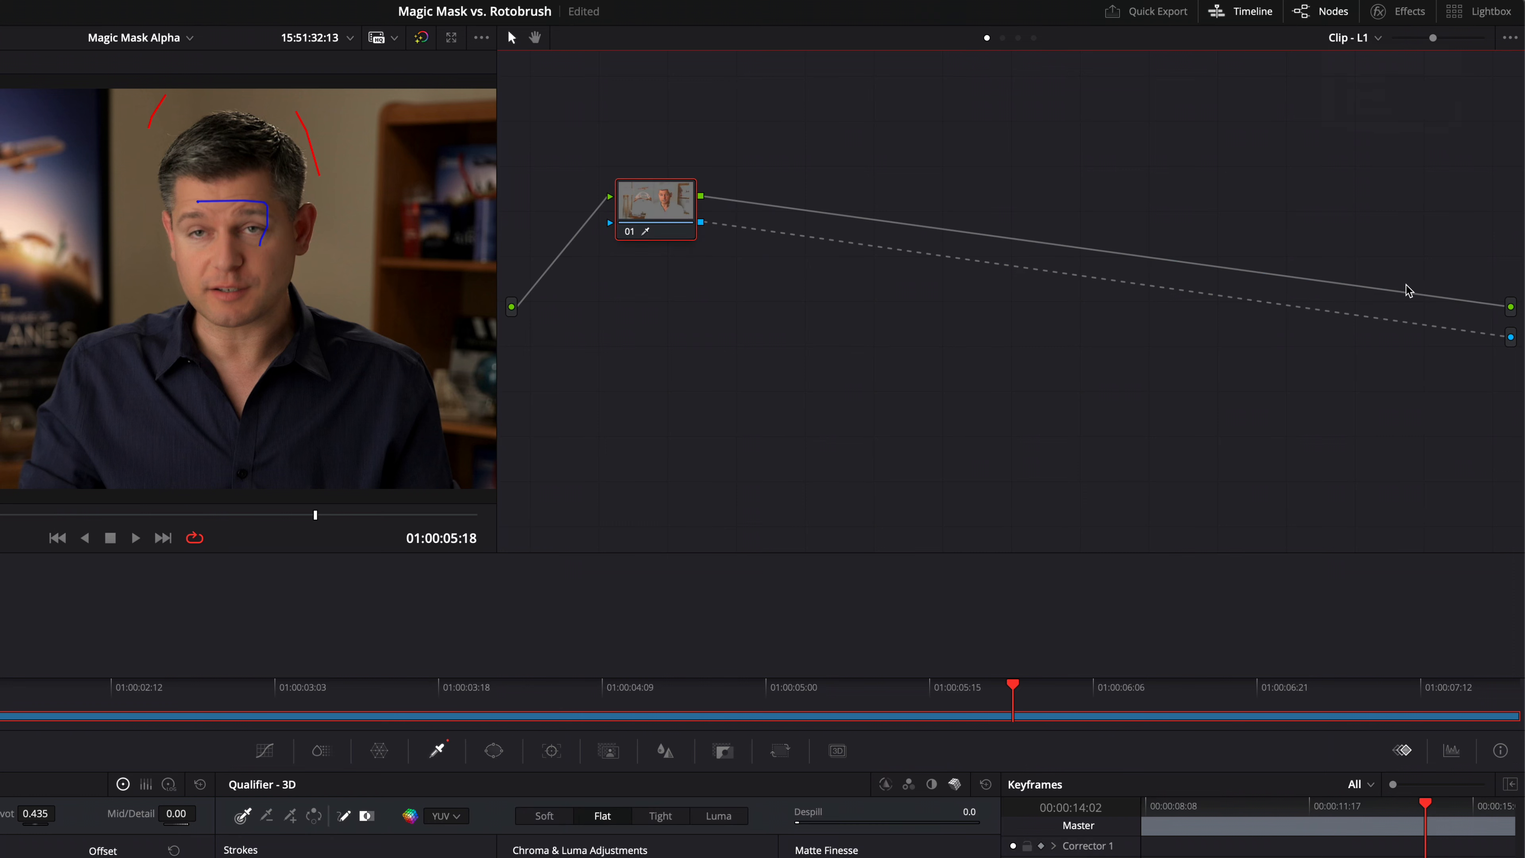
{"action": "left_click", "coordinate": [1352, 40]}
{"action": "left_click", "coordinate": [1358, 75]}
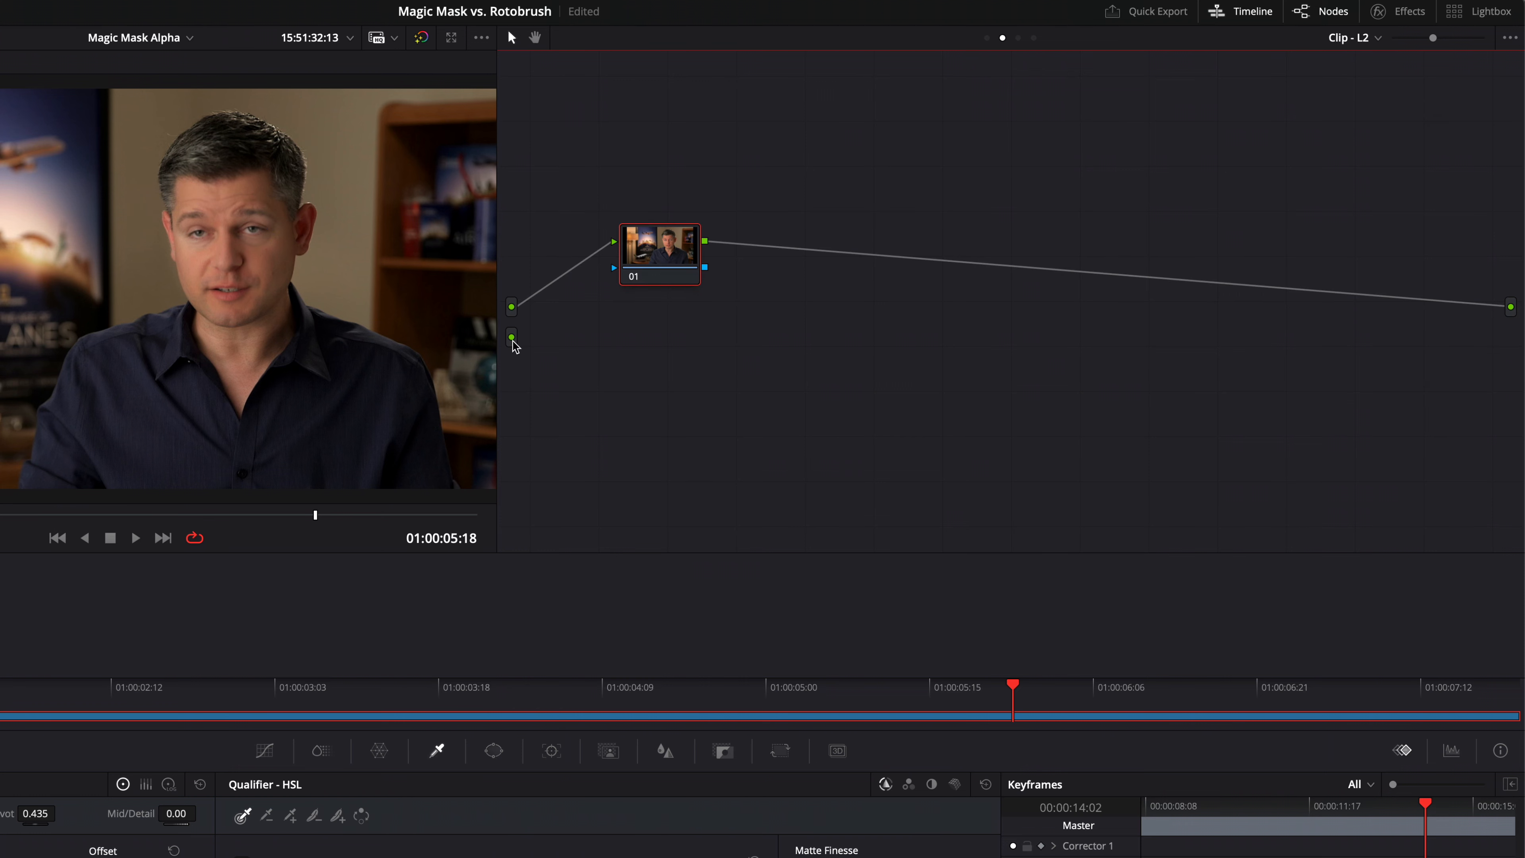
Connect the second source to node 01's key input and toggle the highlight preview on and off.
{"action": "left_click_drag", "start_coordinate": [512, 338], "coordinate": [613, 268]}
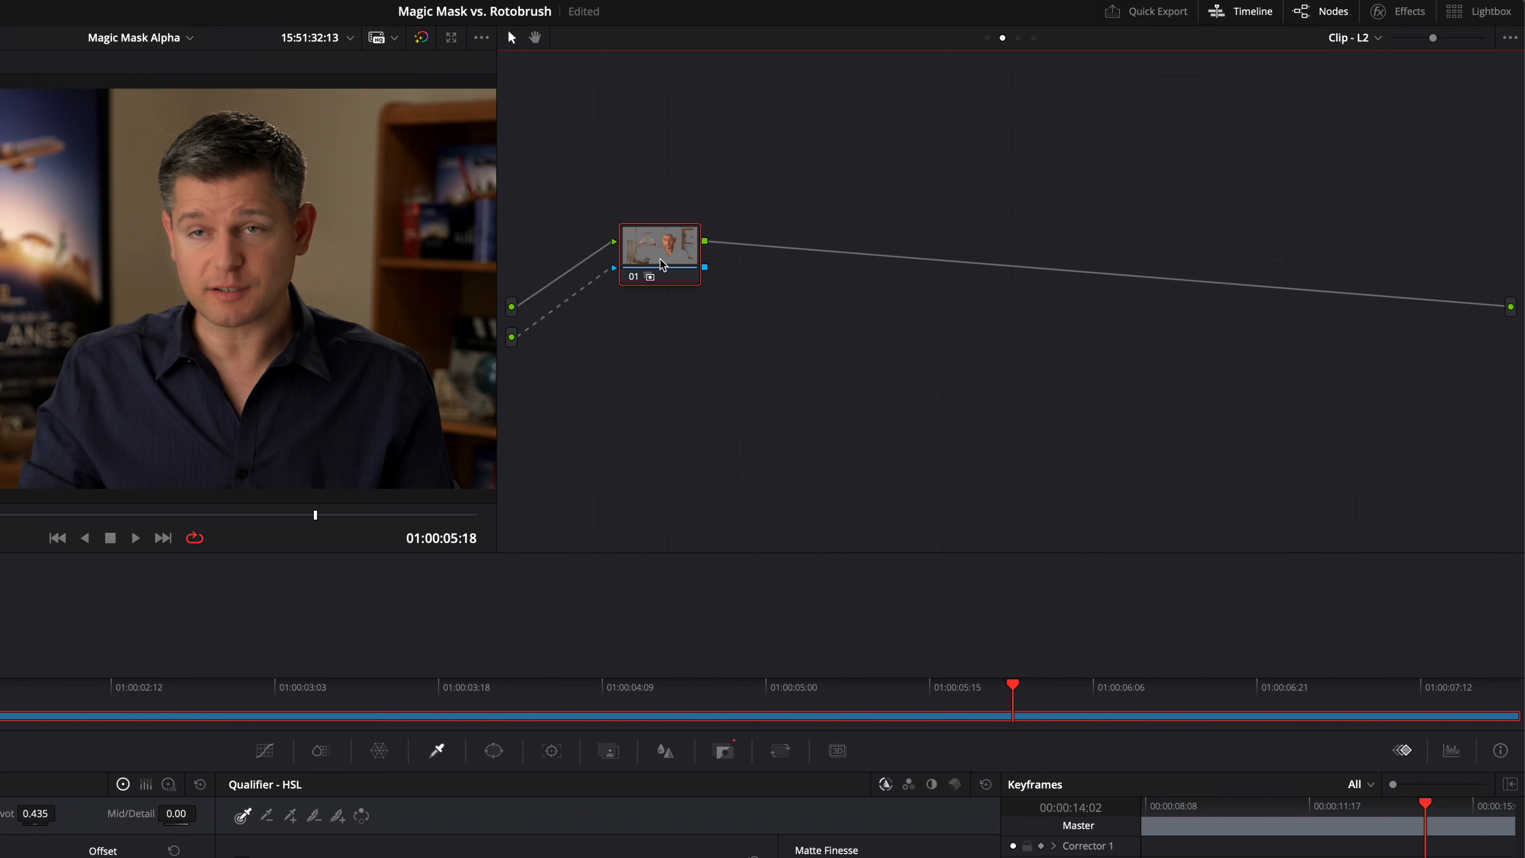
{"action": "key", "text": "shift+h"}
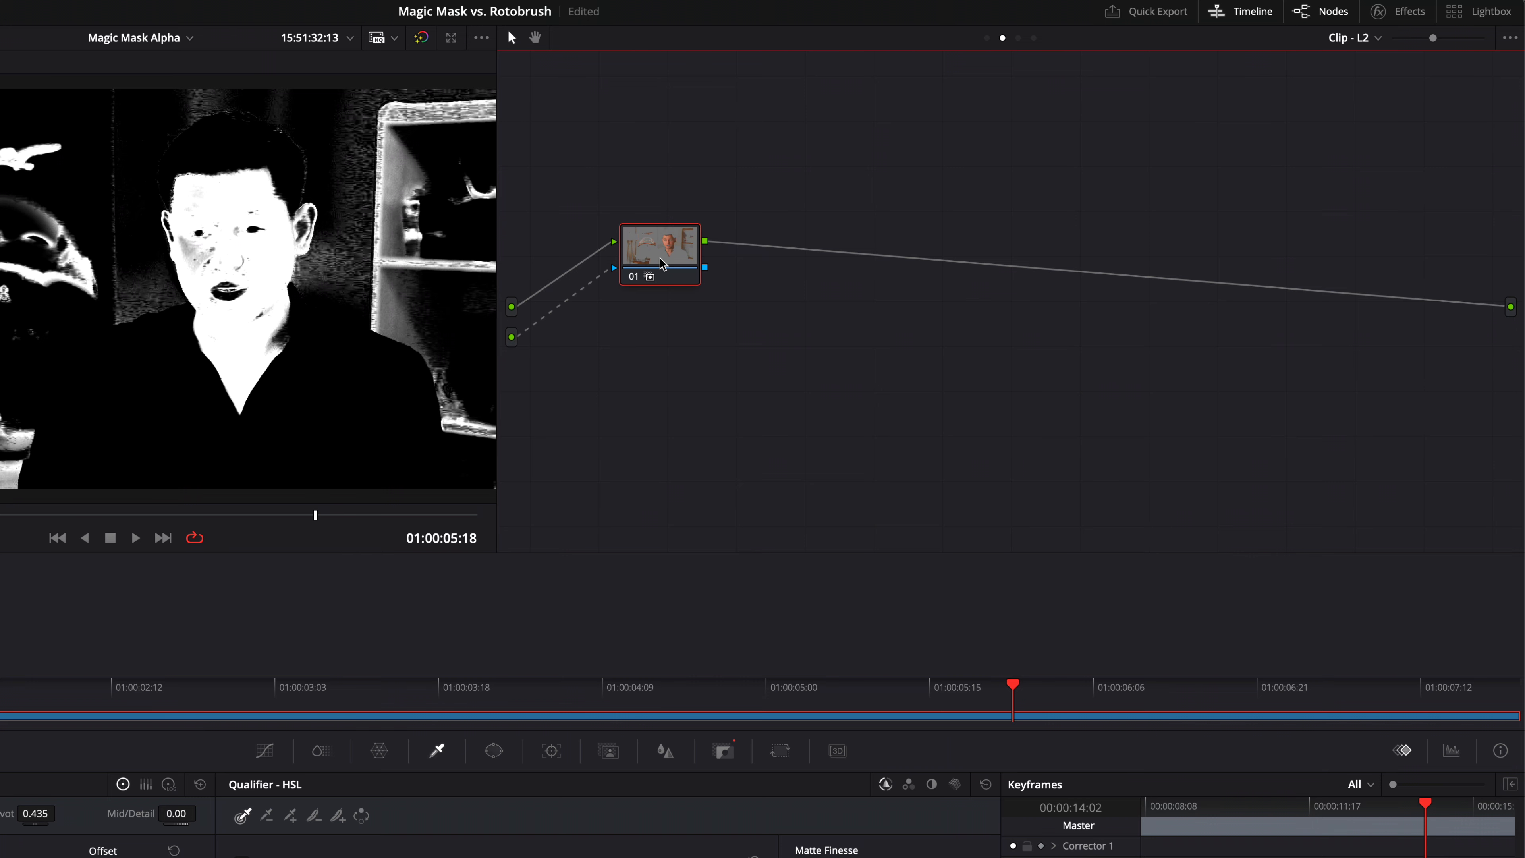
{"action": "key", "text": "shift+h"}
Add an alpha output to layer L2's node graph and connect node 01's key output to it.
{"action": "right_click", "coordinate": [855, 302]}
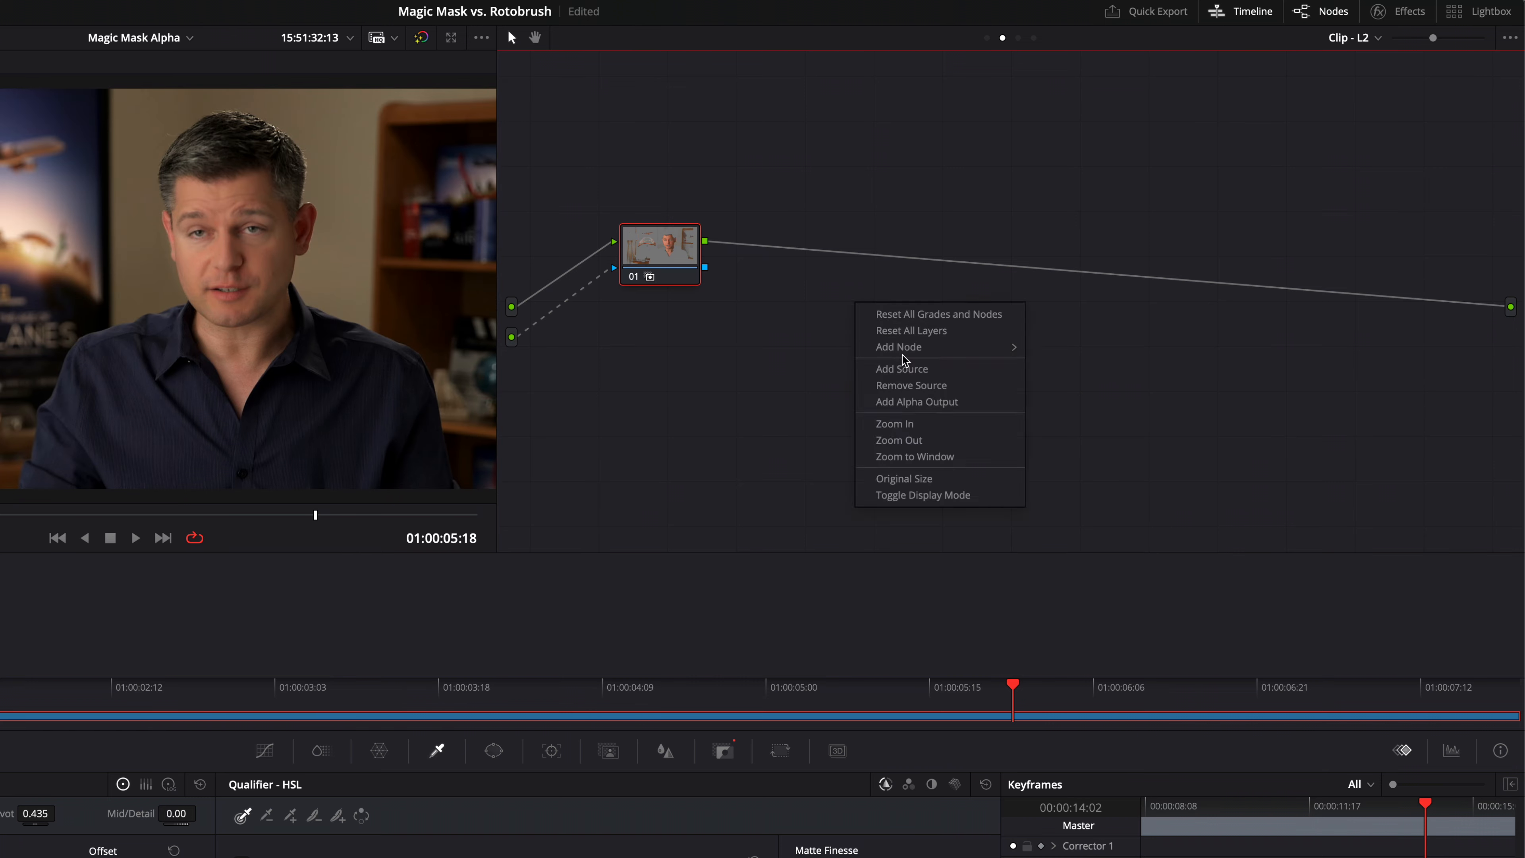
{"action": "left_click", "coordinate": [942, 411]}
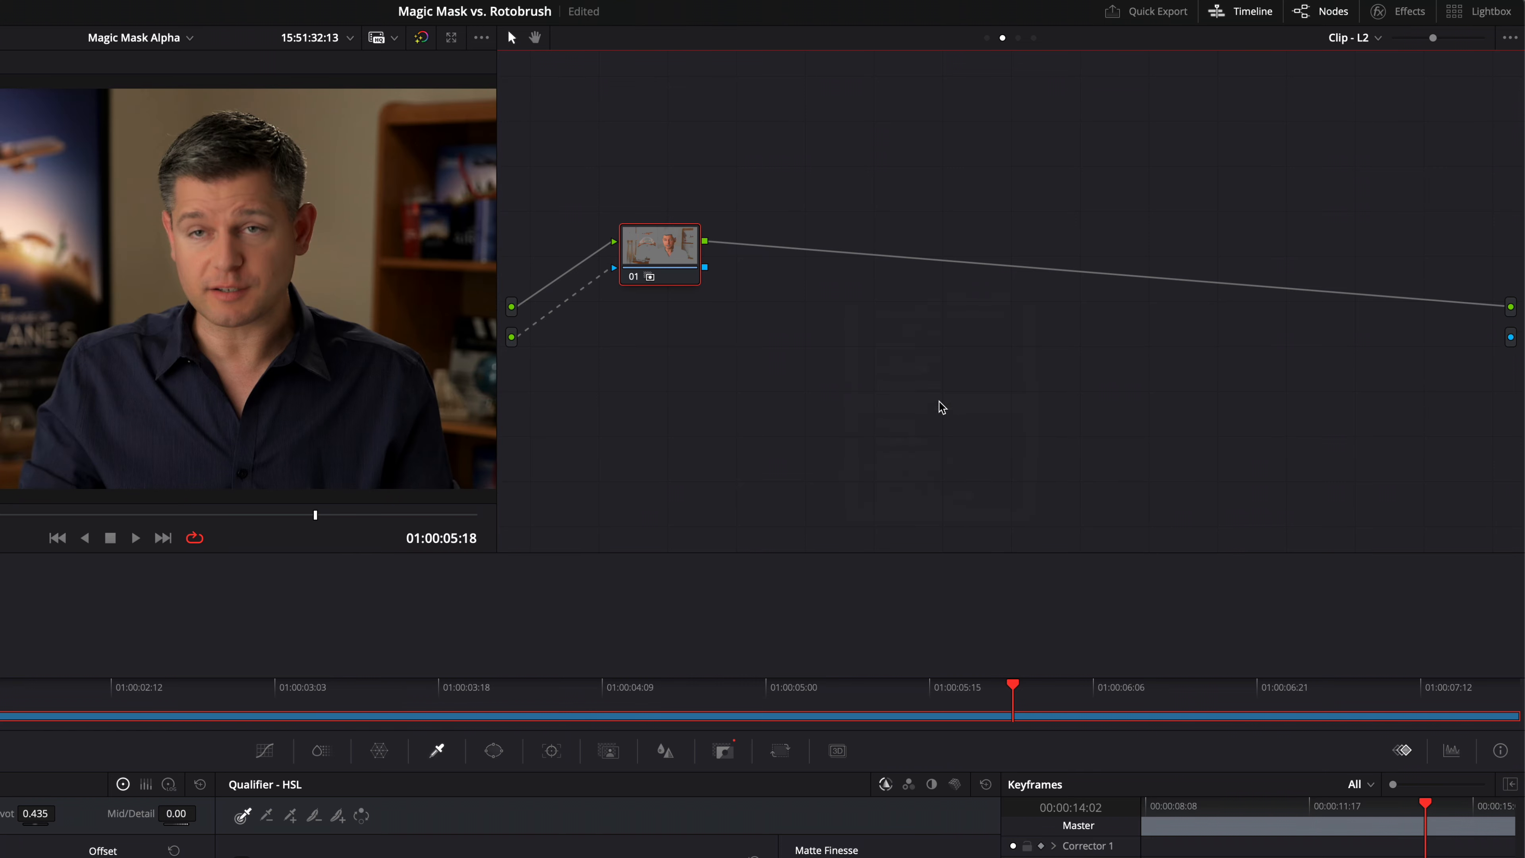
{"action": "left_click_drag", "start_coordinate": [708, 272], "coordinate": [1509, 339]}
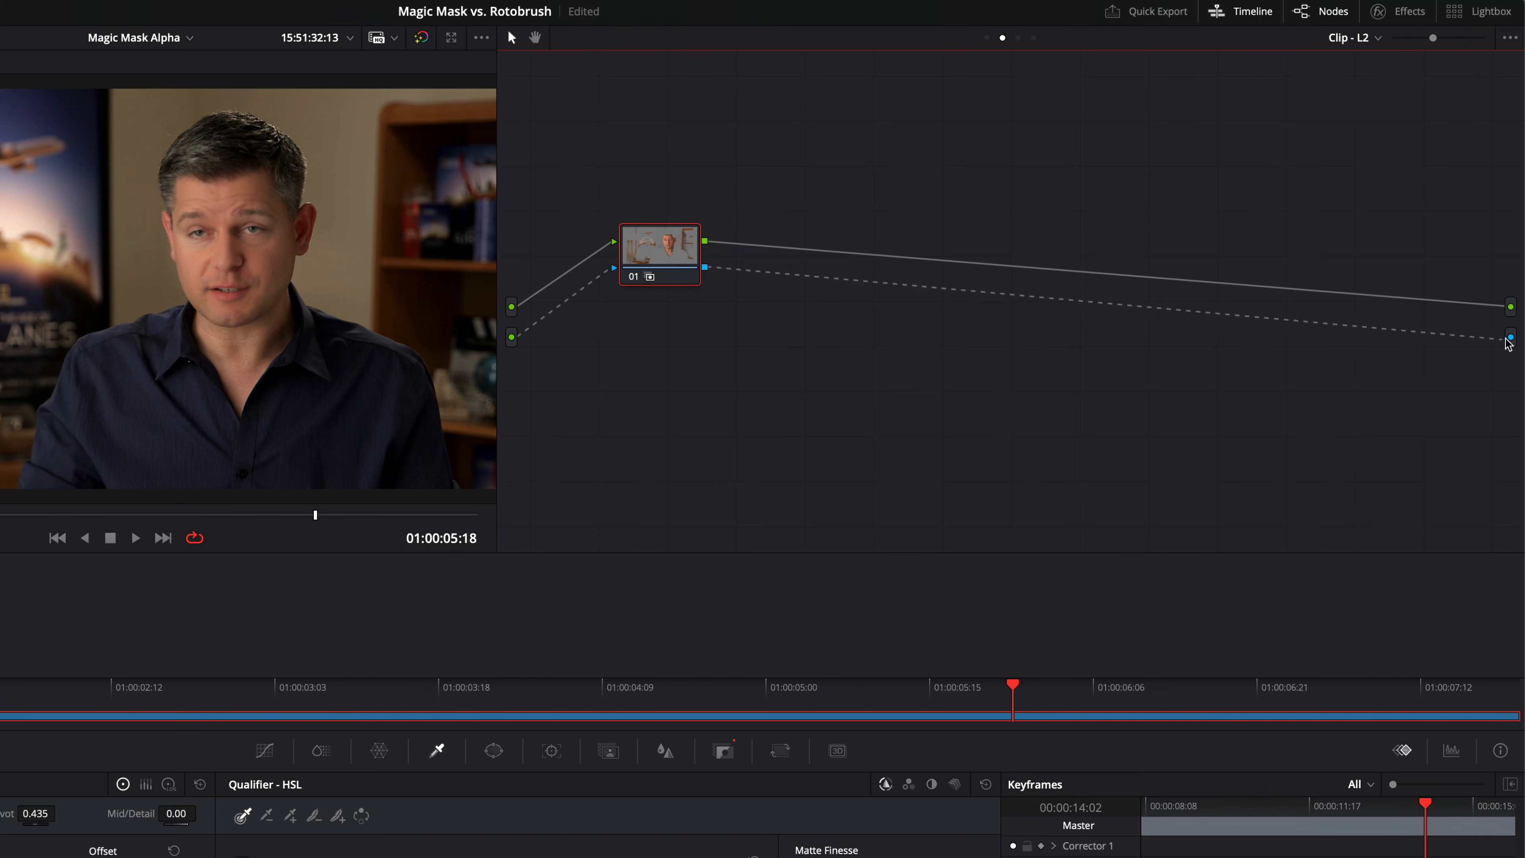
Switch to layer L3 and add a second source input to its node graph.
{"action": "left_click", "coordinate": [1348, 37]}
{"action": "left_click", "coordinate": [1352, 96]}
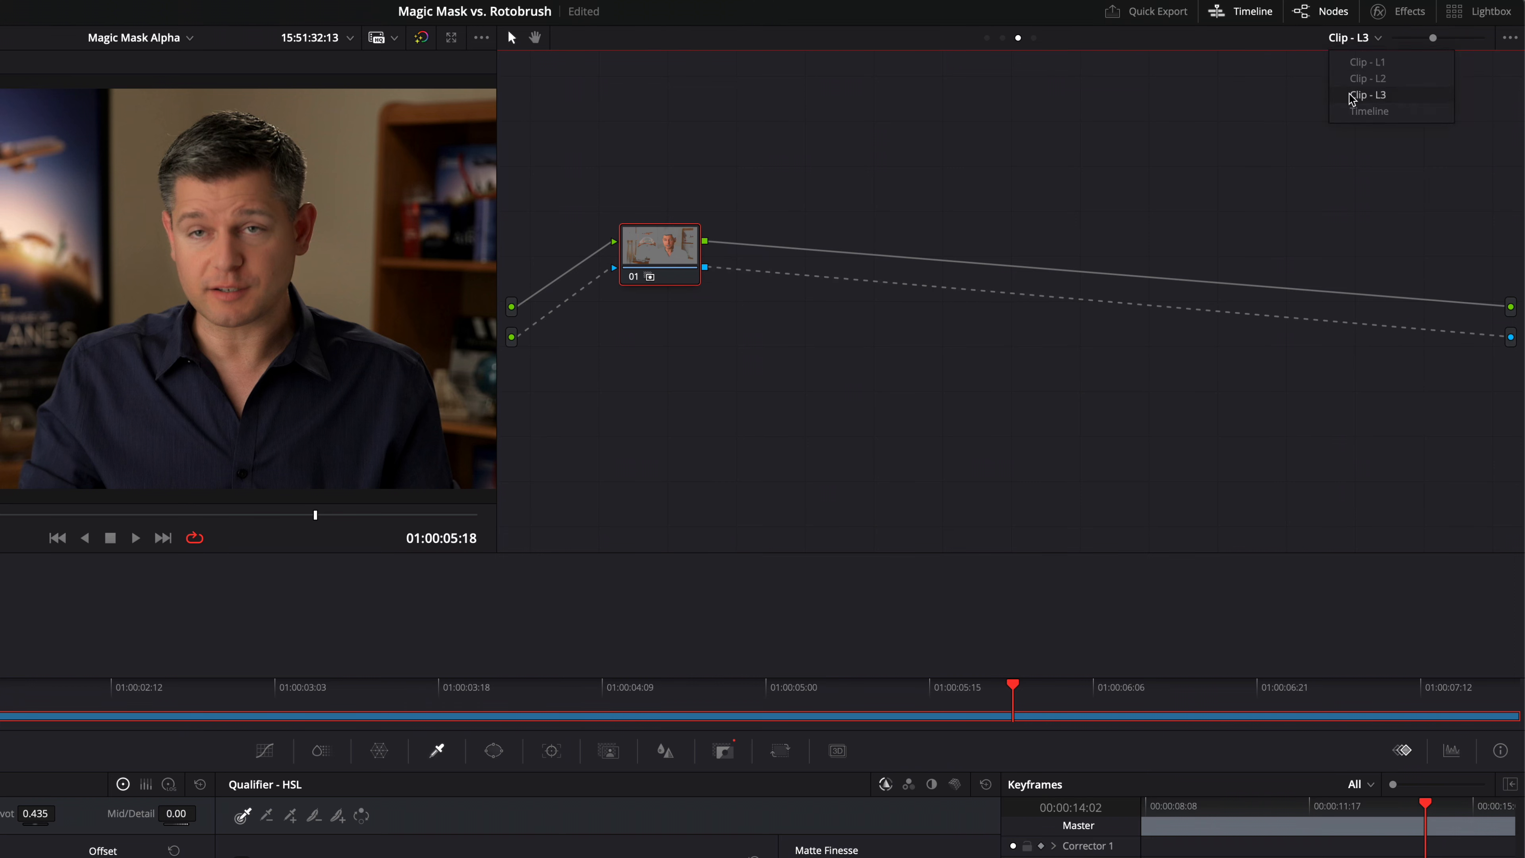
{"action": "right_click", "coordinate": [557, 314]}
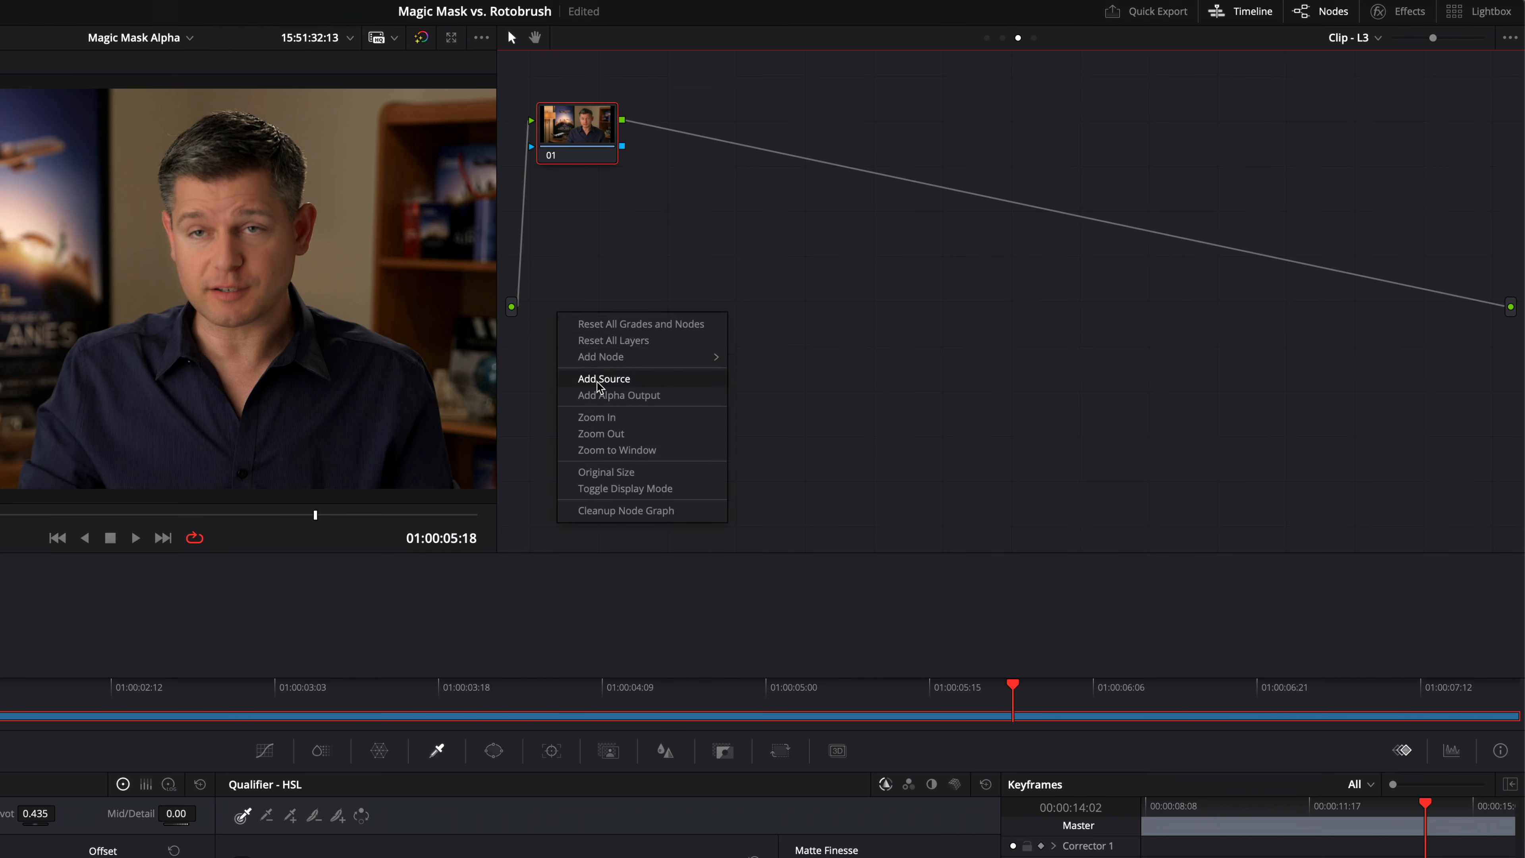